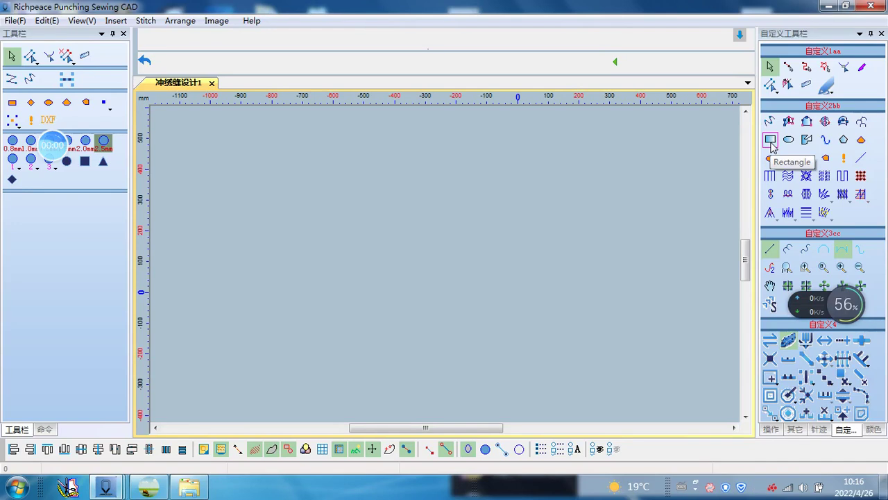
Step: Draw a rectangle outline by placing two opposite corners, then select it
click(772, 142)
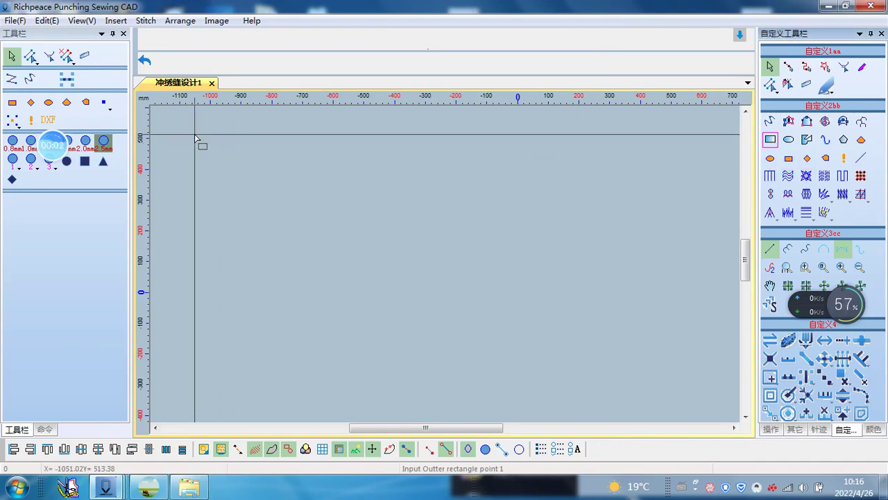
click(291, 166)
scroll(479, 305, down, 3)
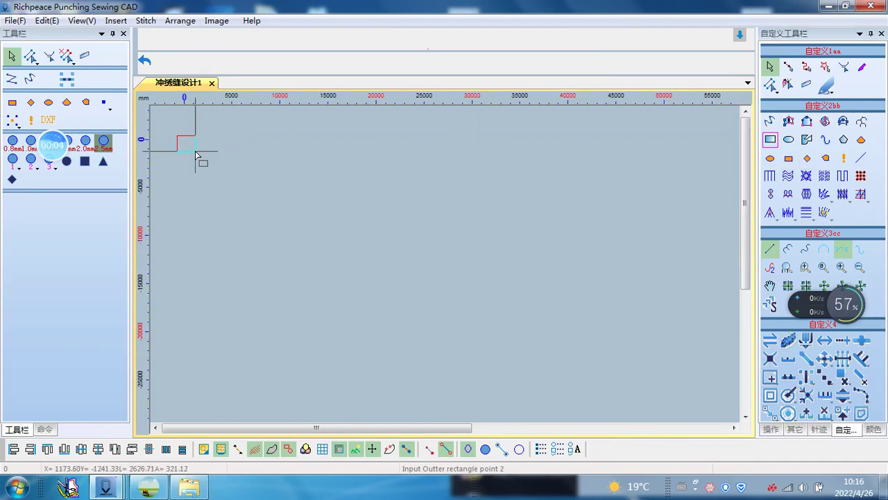
click(674, 406)
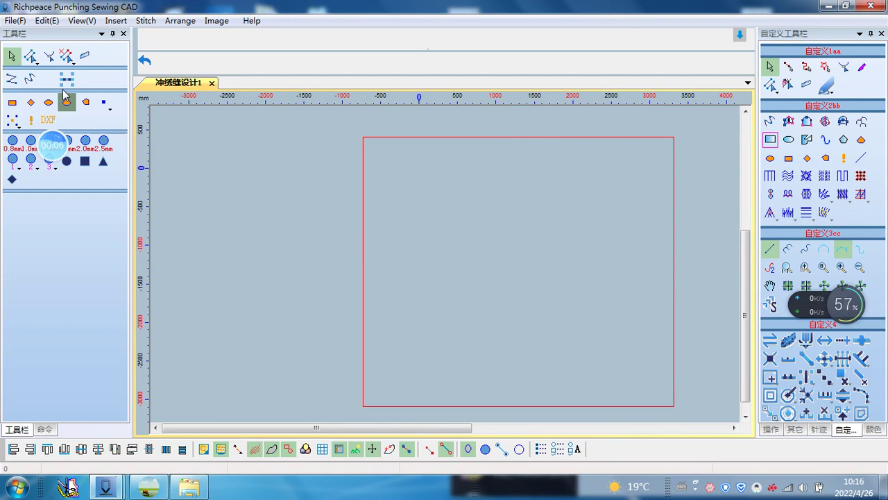
click(12, 55)
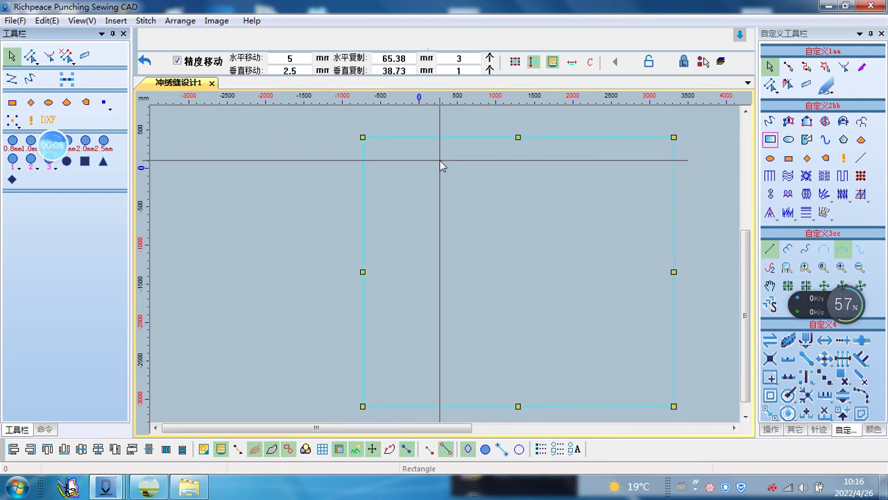
Step: Set the rectangle's width and height to 300 mm in Object Property
right_click(439, 165)
click(458, 168)
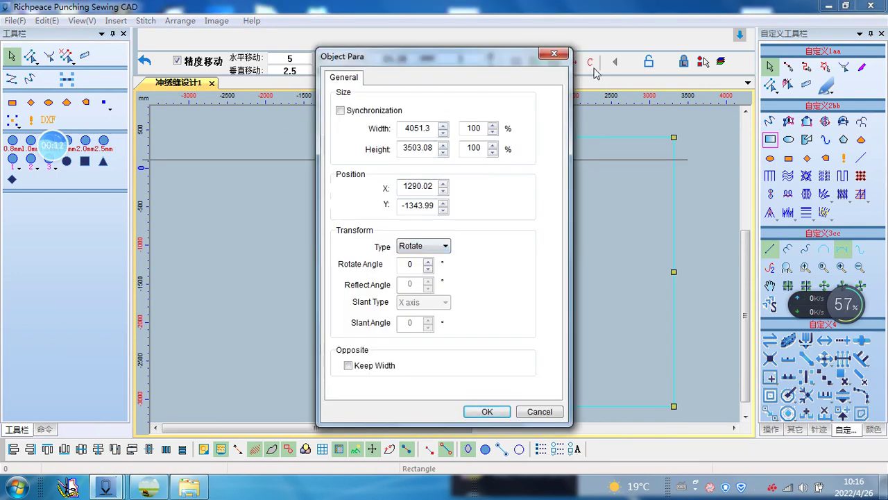
double_click(429, 129)
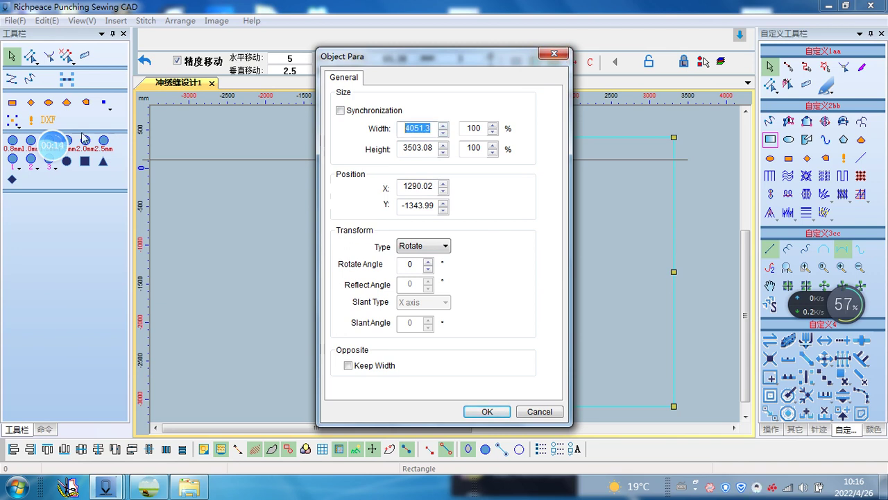
text(300)
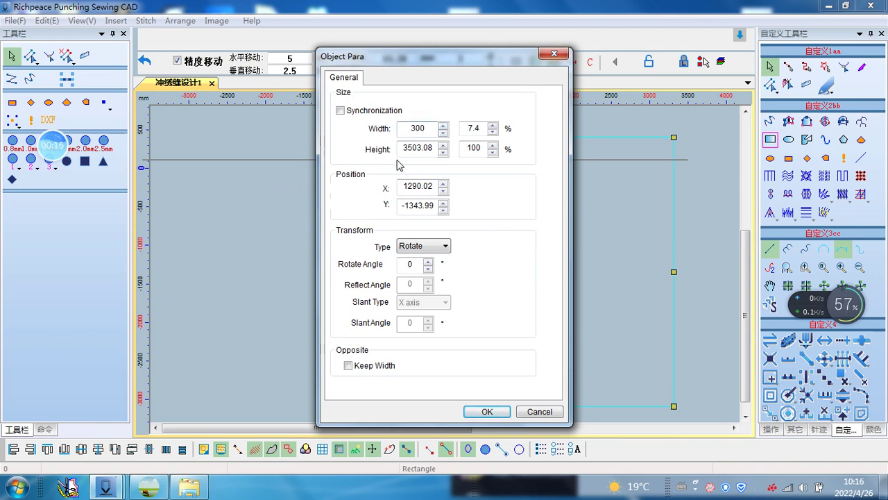
key(Tab)
text(30)
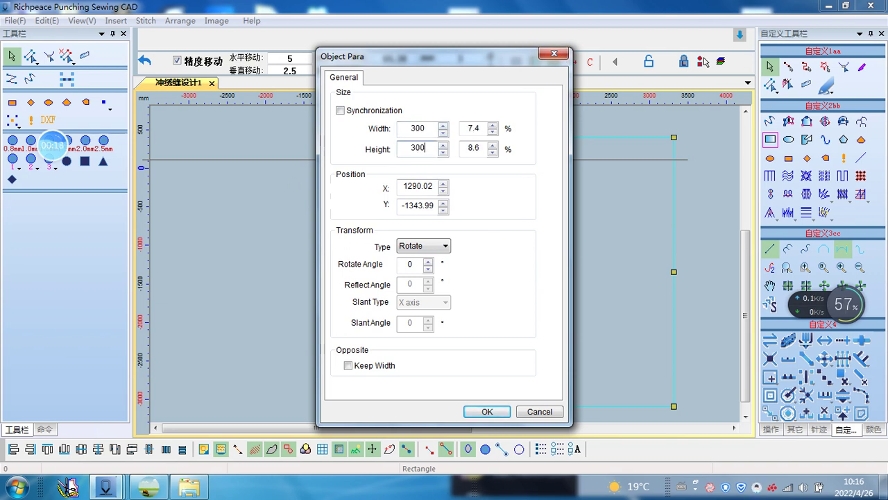
key(Return)
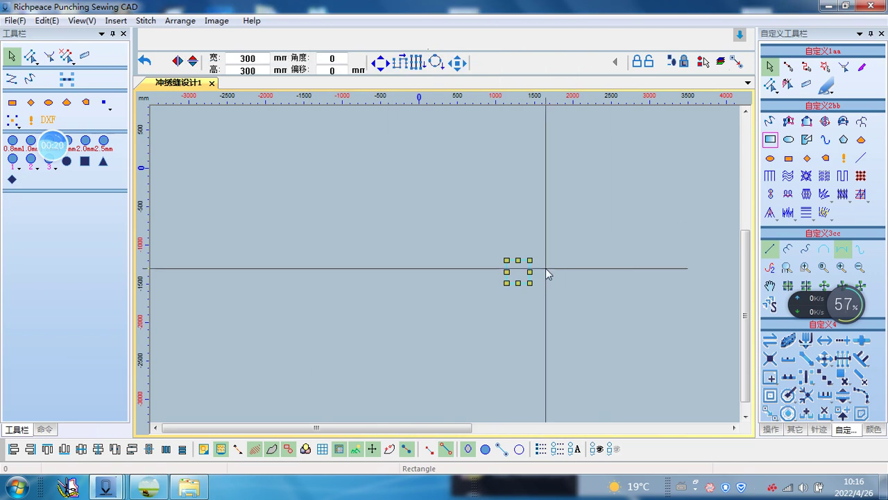
Step: Reopen the square's properties to confirm 300 × 300 mm, then close and deselect it
scroll(446, 270, up, 3)
right_click(434, 207)
click(475, 218)
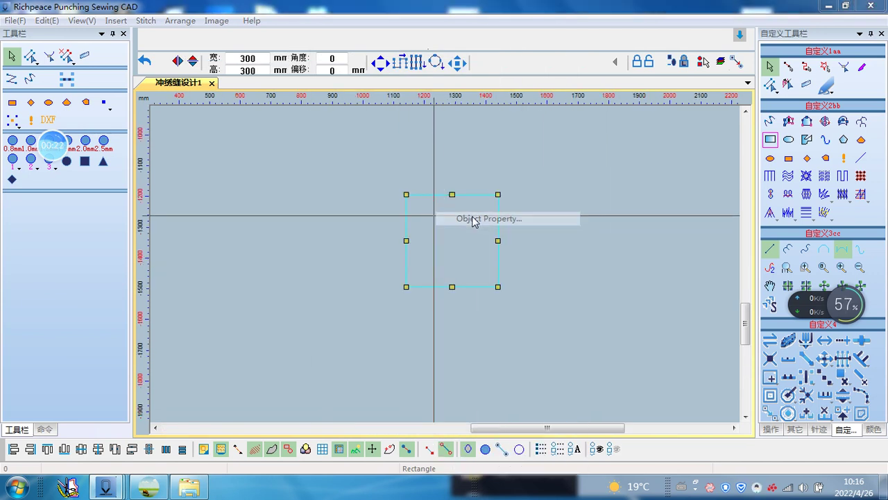
click(555, 54)
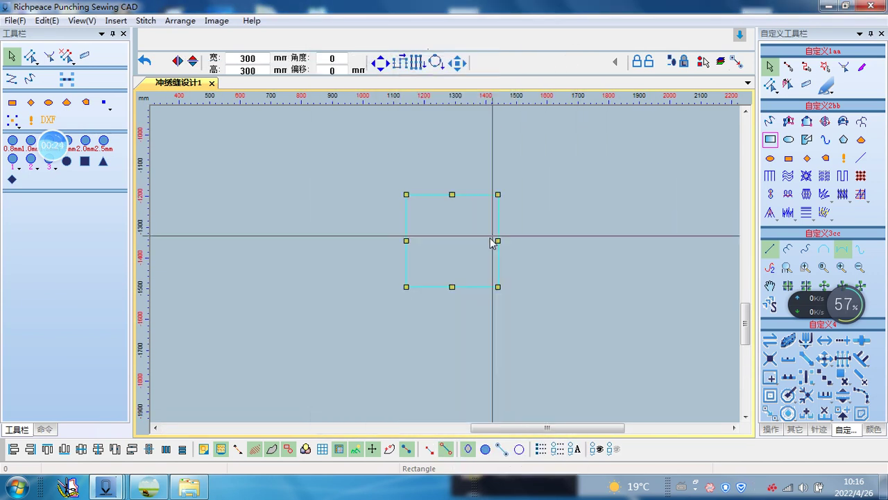
click(688, 231)
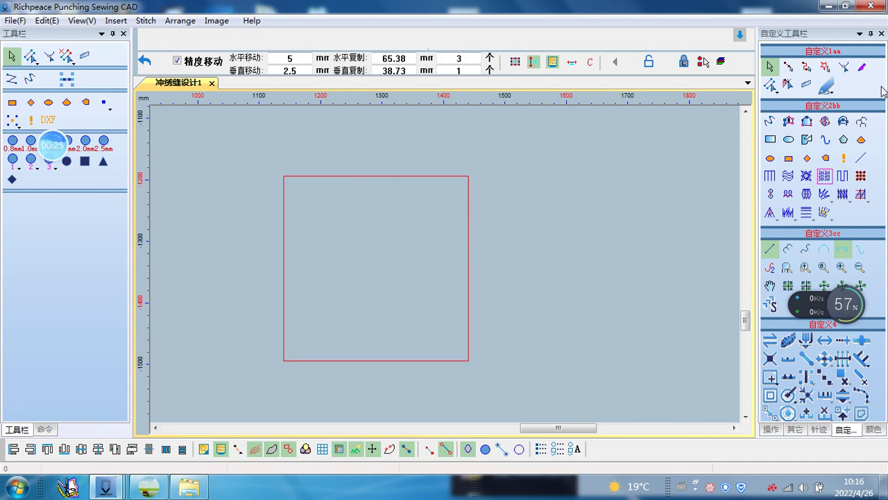
click(825, 86)
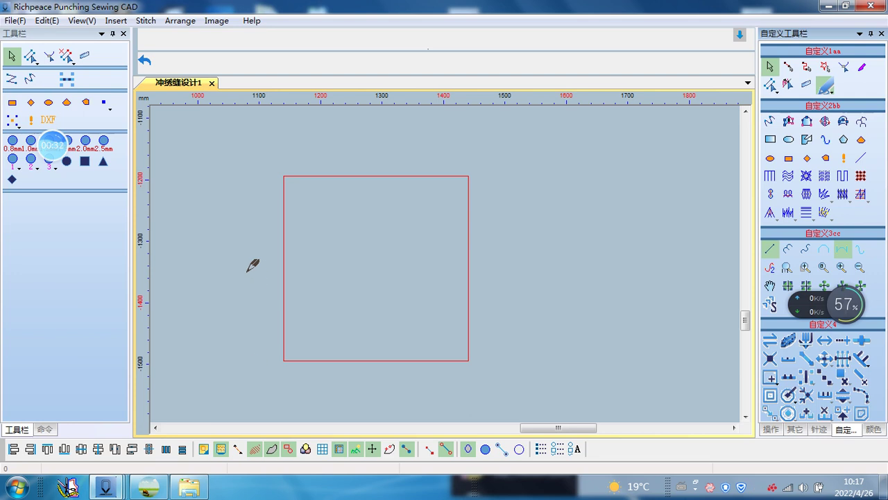
Step: Draw a diagonal line running from below-left of the square to above it
click(245, 375)
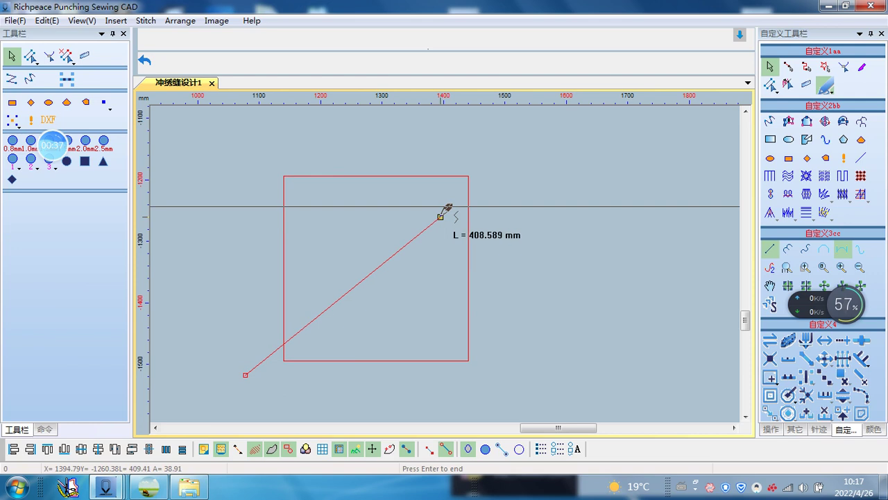
click(426, 120)
click(516, 258)
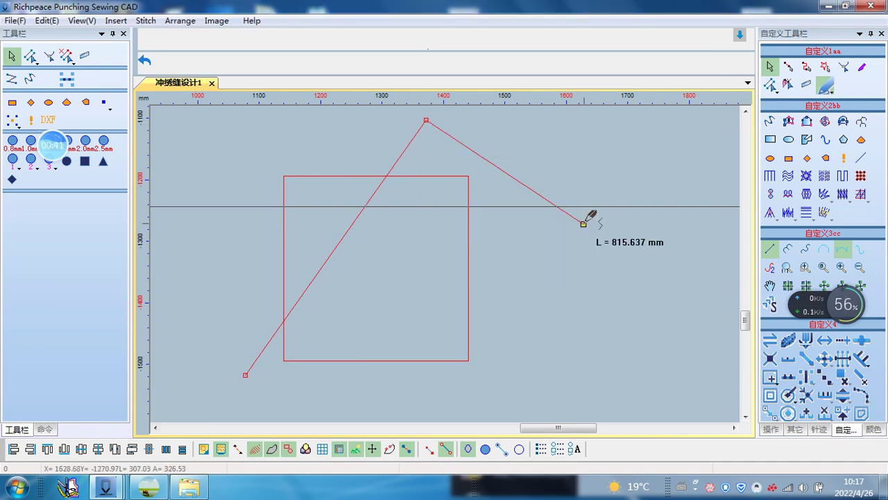
right_click(588, 208)
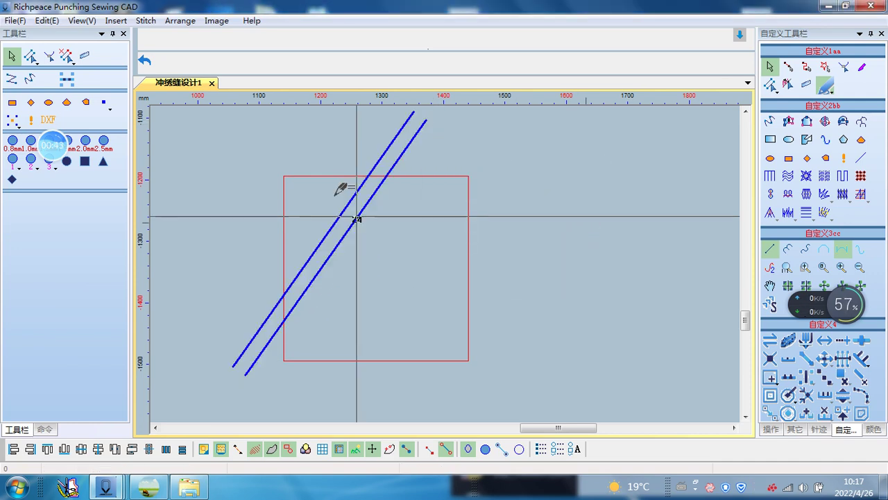
Step: Add two parallel copies of the diagonal line at 50 mm interval
click(363, 206)
click(318, 215)
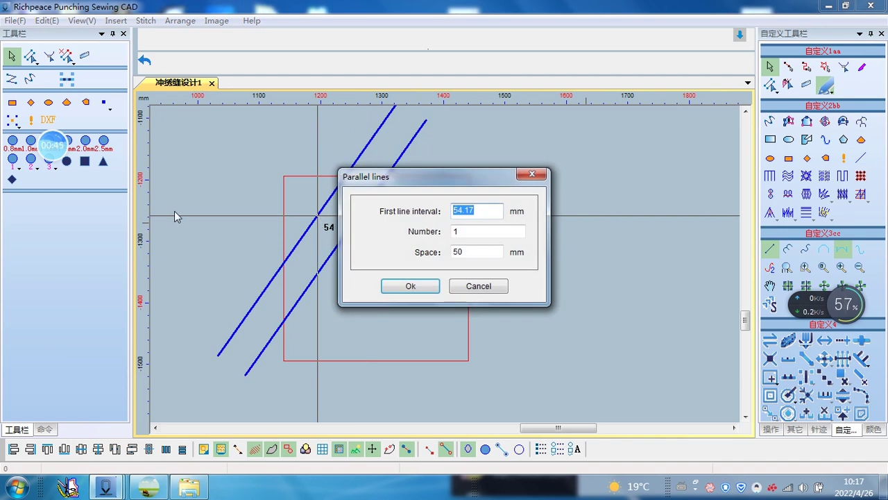
text(5)
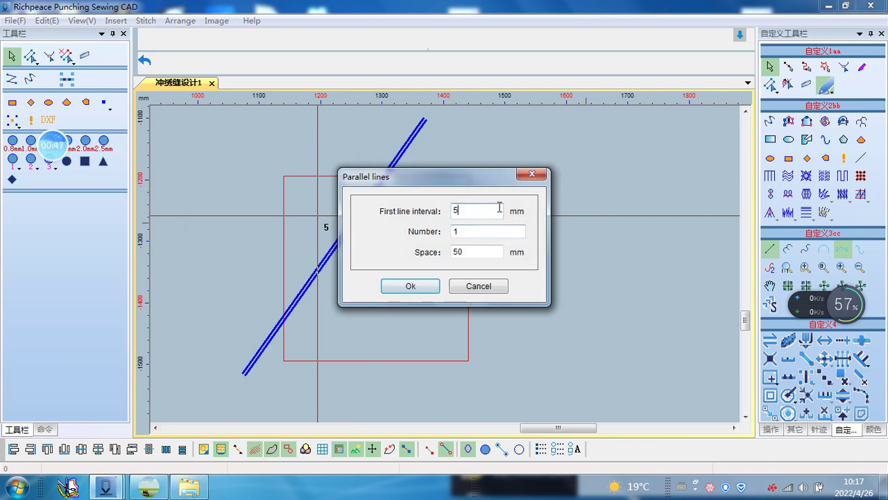
text(0)
key(Tab)
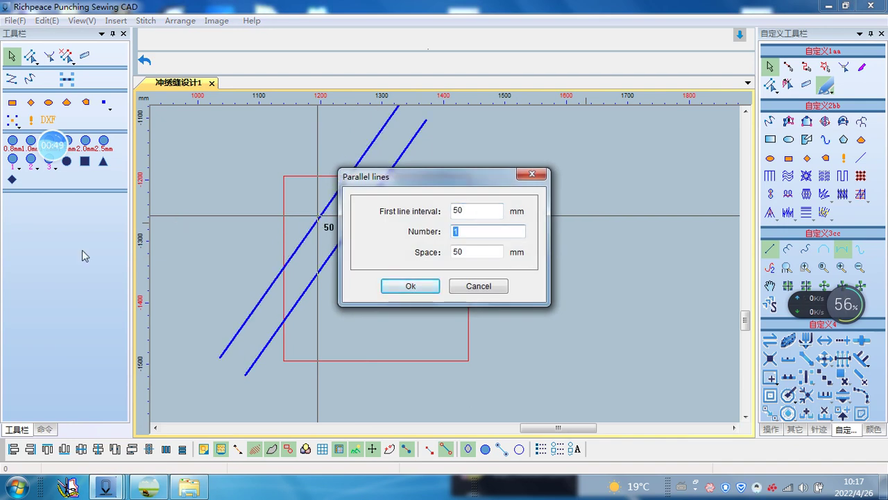
text(2)
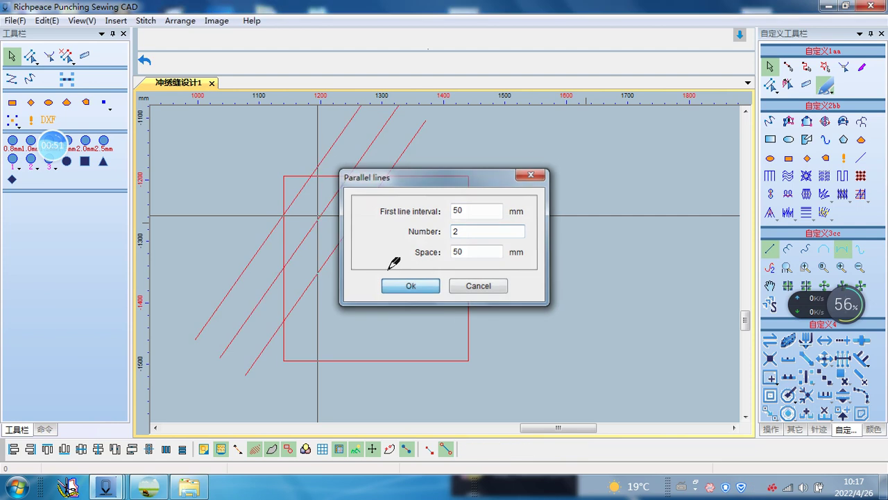
click(410, 286)
Step: Add six more parallel lines at 50 mm interval across the square
click(355, 222)
click(393, 252)
drag(491, 209, 66, 237)
text(50)
key(Tab)
key(BackSpace)
text(6)
key(Return)
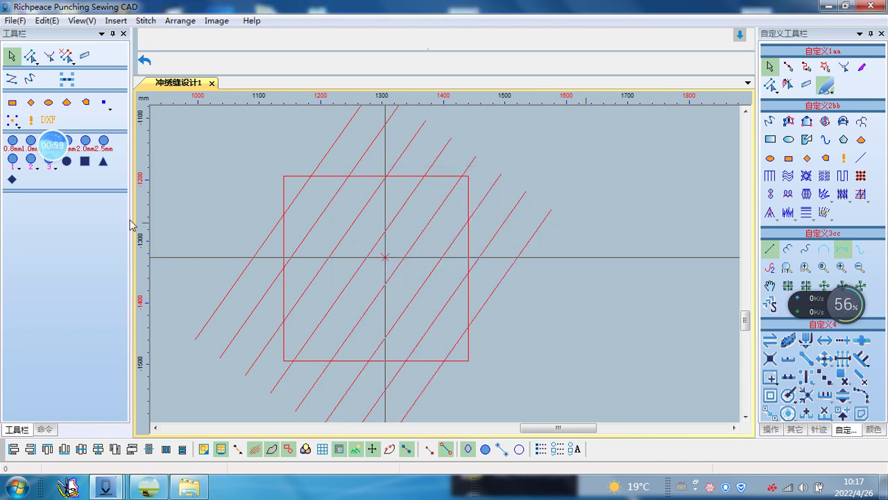
scroll(450, 254, up, 2)
Step: Clip the diagonal lines to the inside of the square boundary
scroll(426, 238, down, 2)
scroll(451, 232, down, 2)
scroll(450, 256, up, 2)
drag(269, 144, 497, 201)
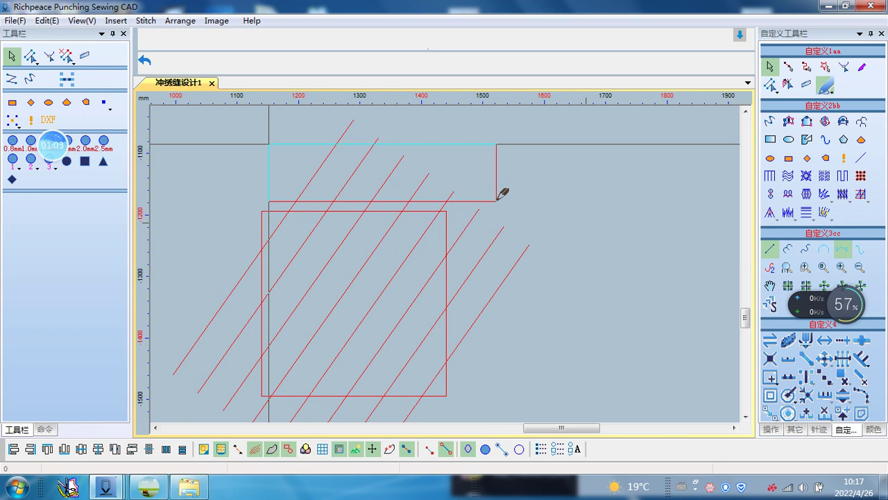
drag(539, 289, 481, 194)
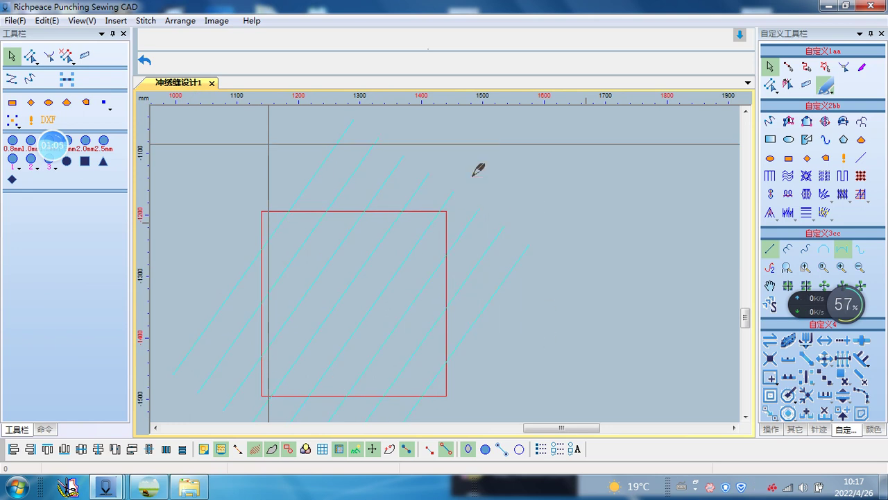
click(447, 227)
click(299, 349)
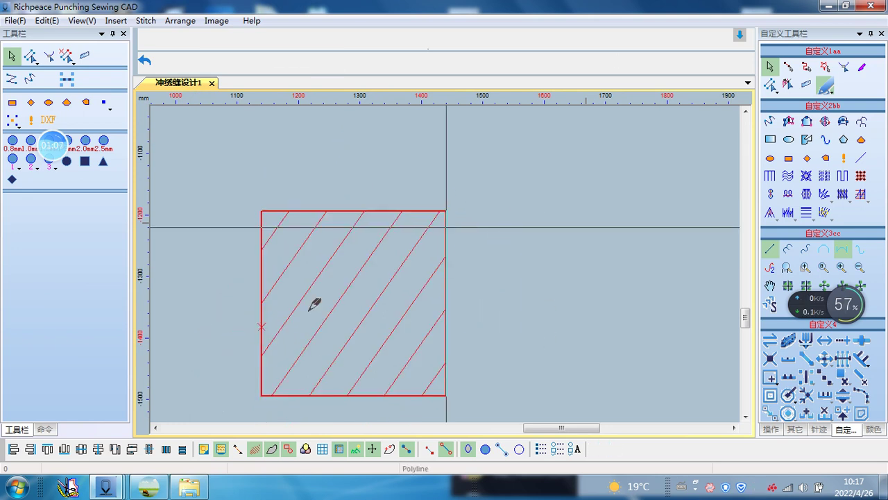
Step: In the Color-Object List, expand the group and select hatch line objects 2 through 9
click(556, 451)
click(523, 198)
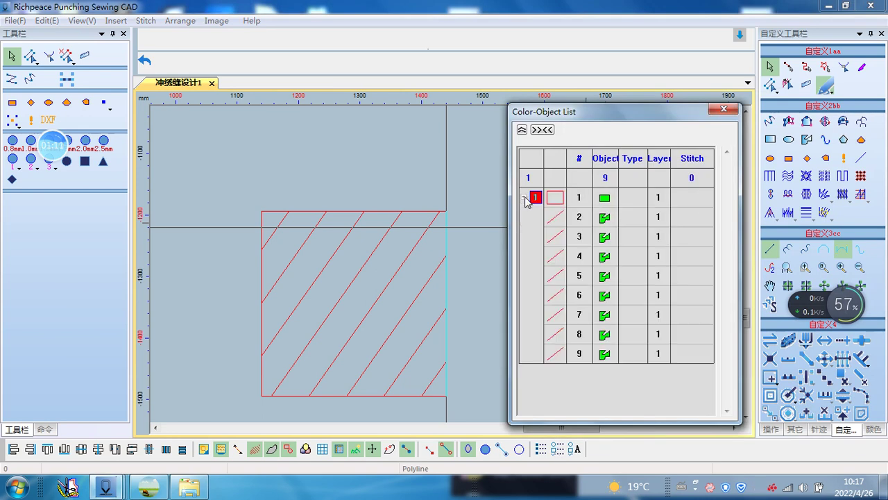
click(555, 219)
ctrl+click(556, 237)
ctrl+click(555, 256)
ctrl+click(555, 275)
ctrl+click(554, 295)
ctrl+click(555, 314)
ctrl+click(555, 334)
ctrl+click(555, 353)
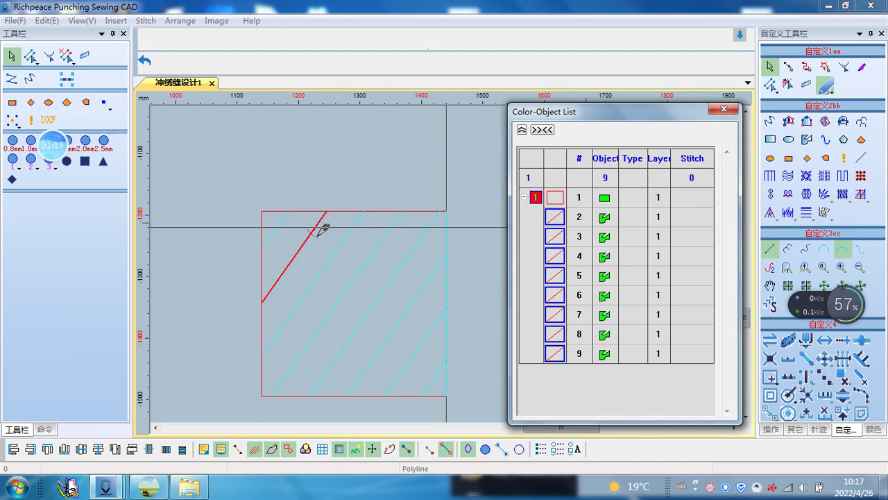
Step: Back in the drawing, select the hatched square and bring up its context options
click(11, 57)
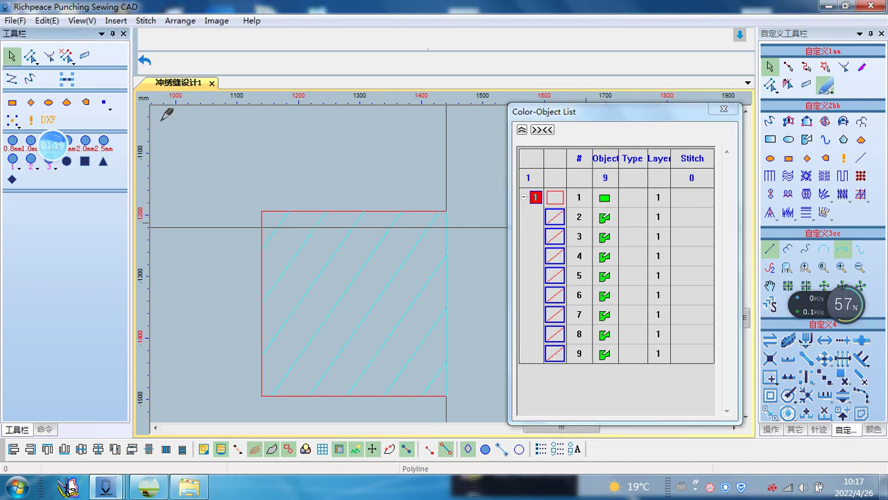
click(16, 61)
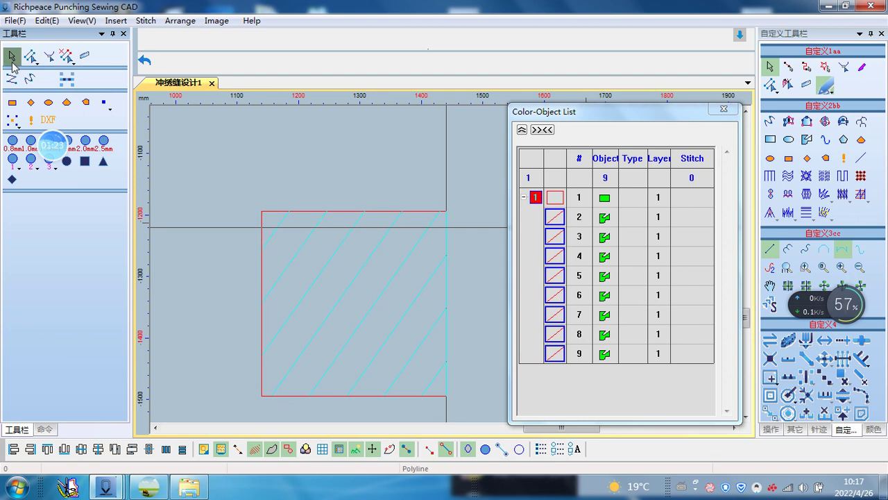
click(427, 211)
right_click(368, 243)
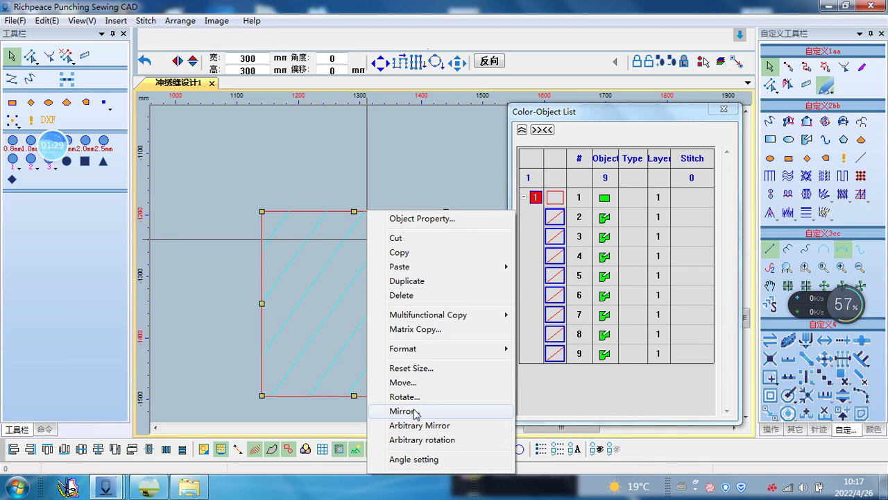
click(415, 412)
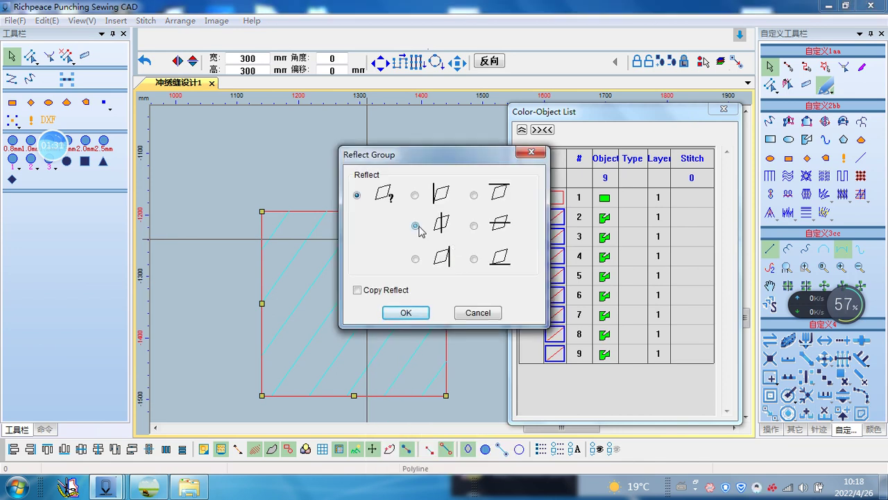
click(371, 290)
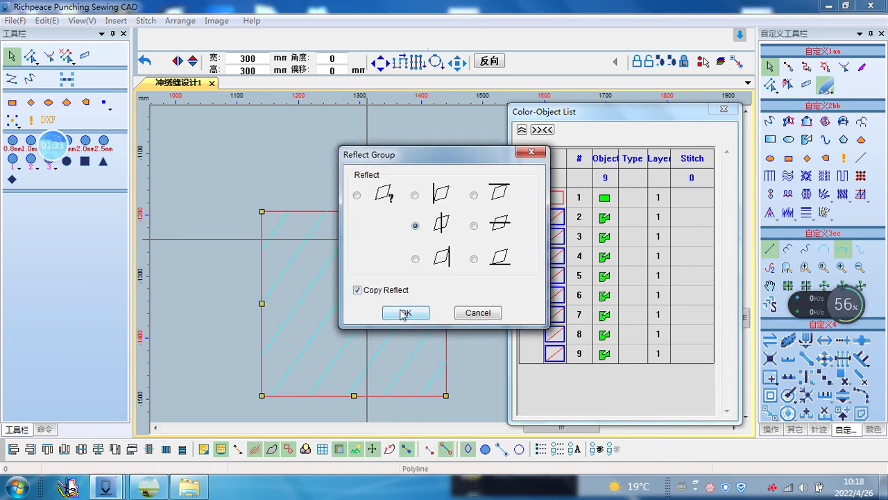
click(404, 313)
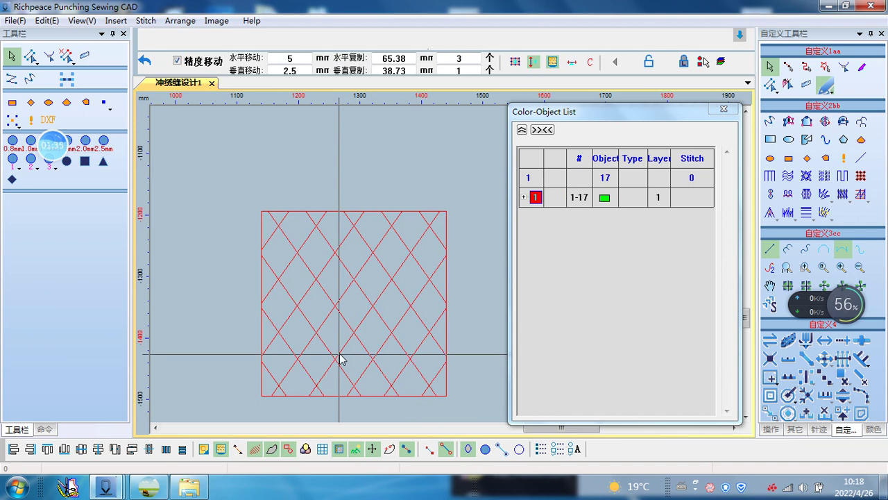
scroll(446, 268, up, 1)
scroll(446, 268, up, 1)
scroll(440, 288, down, 2)
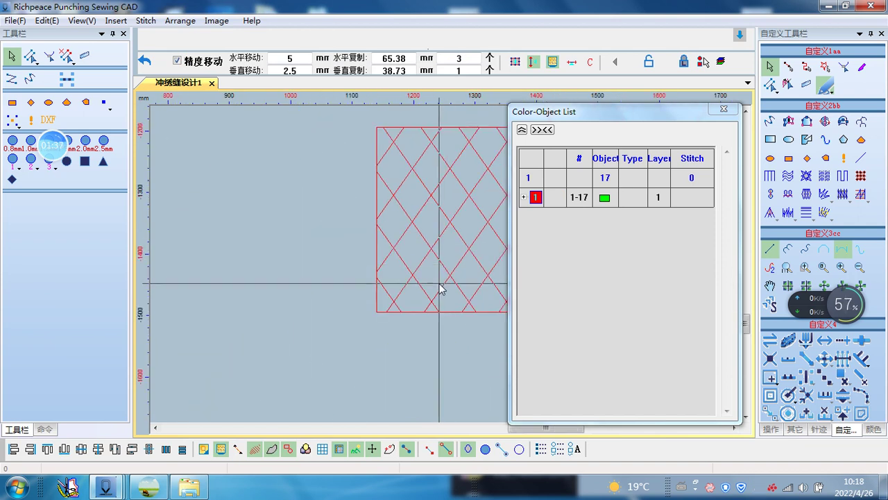
scroll(448, 268, up, 1)
scroll(448, 268, up, 1)
scroll(428, 185, up, 1)
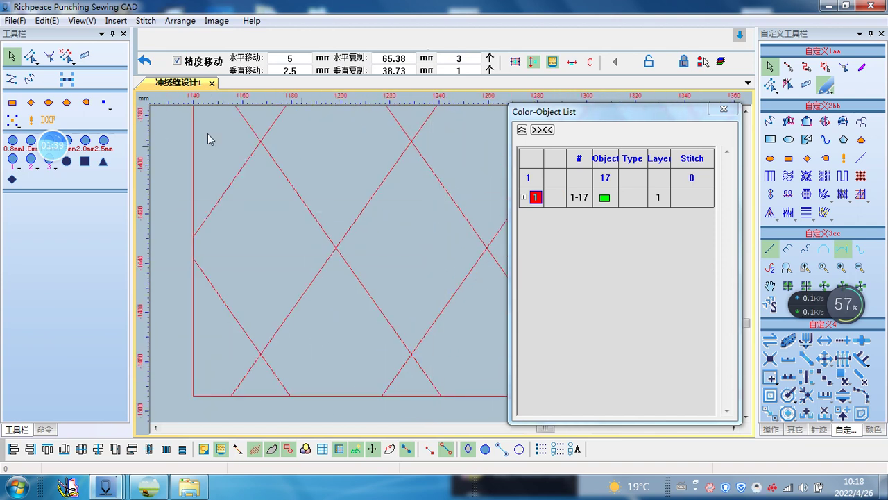
Step: Add one parallel line 5 mm beside a diagonal grid line, with Number set to 1
click(827, 88)
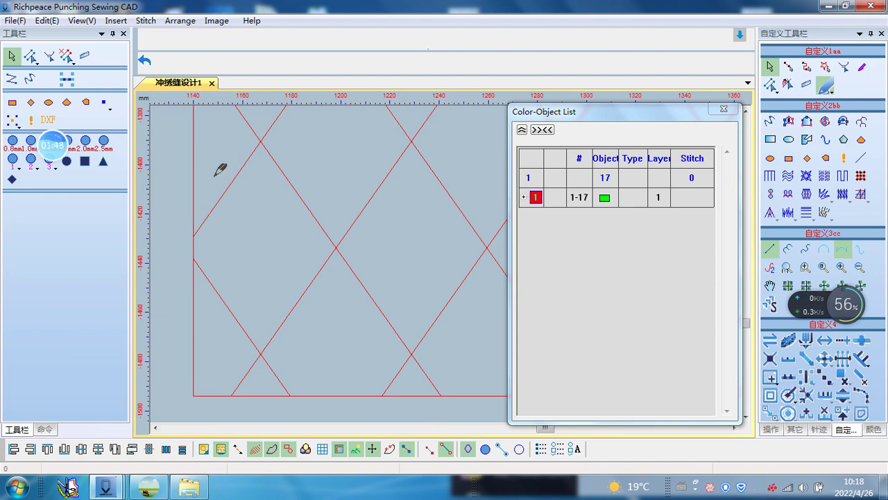
drag(219, 148, 242, 234)
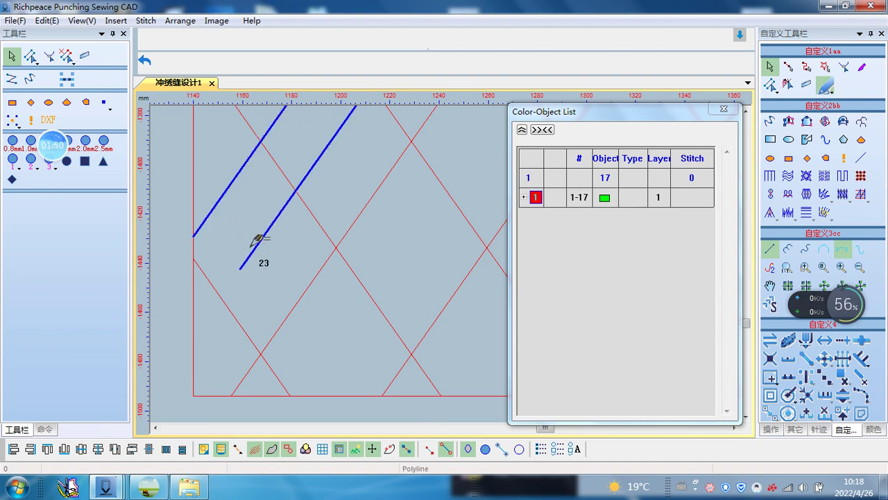
click(261, 222)
text(50)
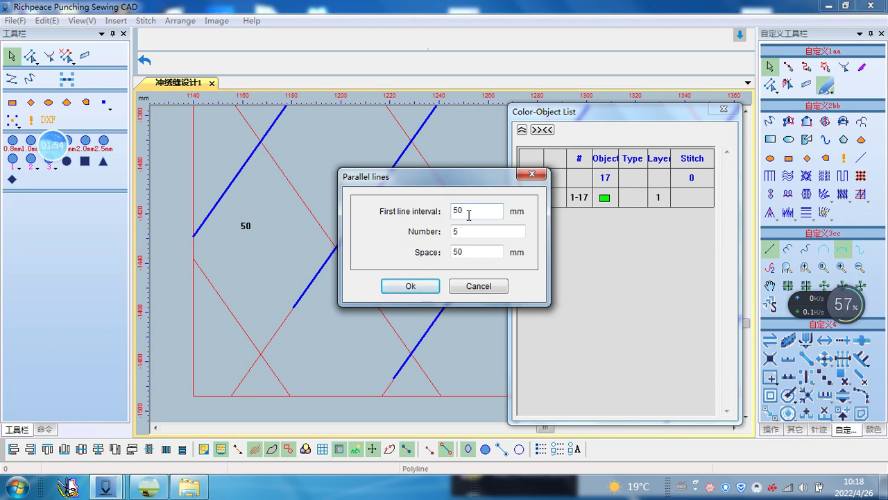
key(BackSpace)
key(Tab)
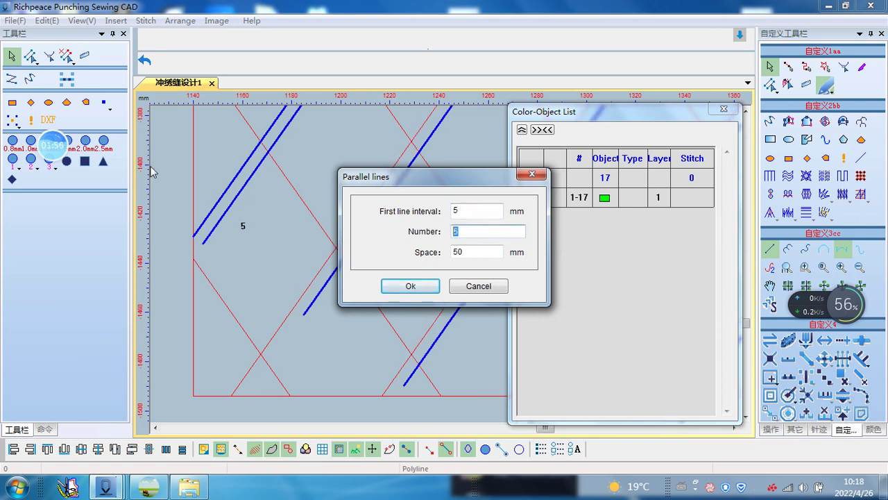
text(1)
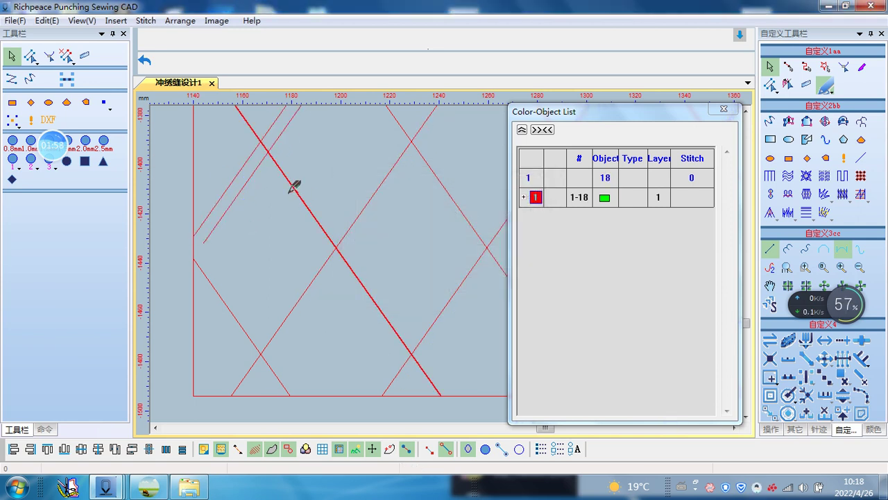
click(293, 212)
double_click(469, 211)
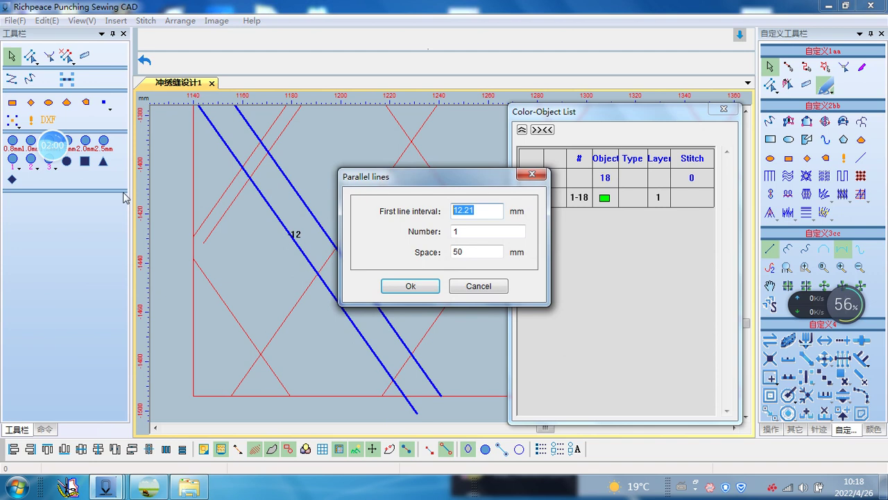
text(5)
key(Return)
Step: Add 5 mm parallel twins beside two more diagonal grid lines
click(304, 290)
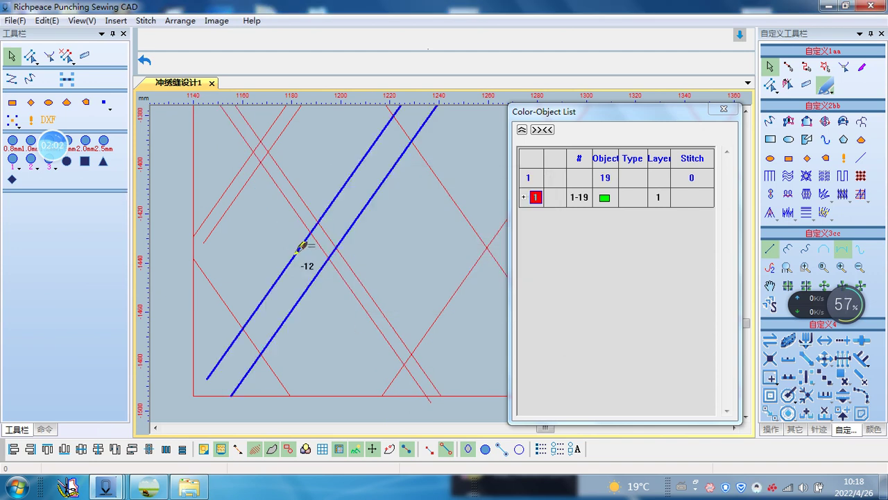
click(312, 280)
double_click(485, 210)
text(5)
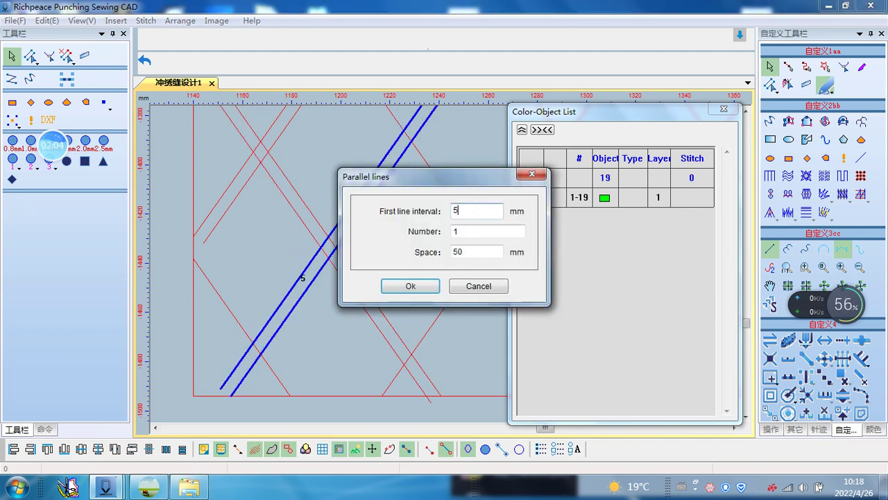
key(Return)
click(208, 265)
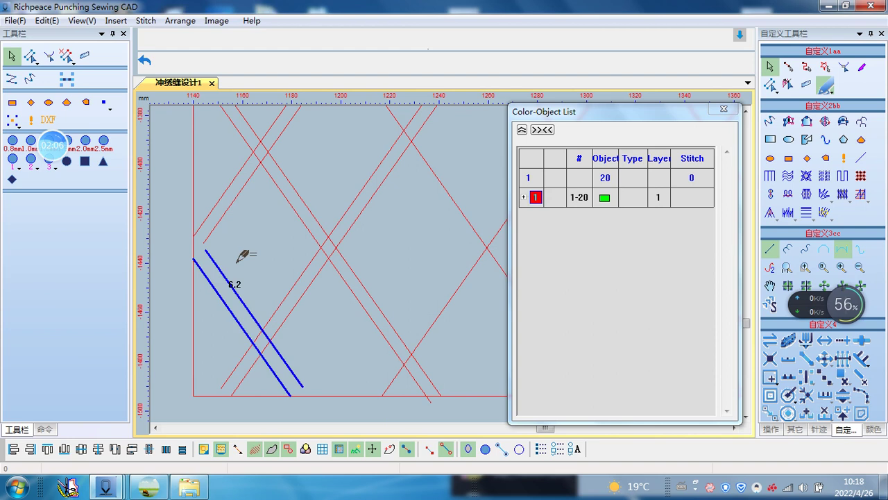
click(236, 261)
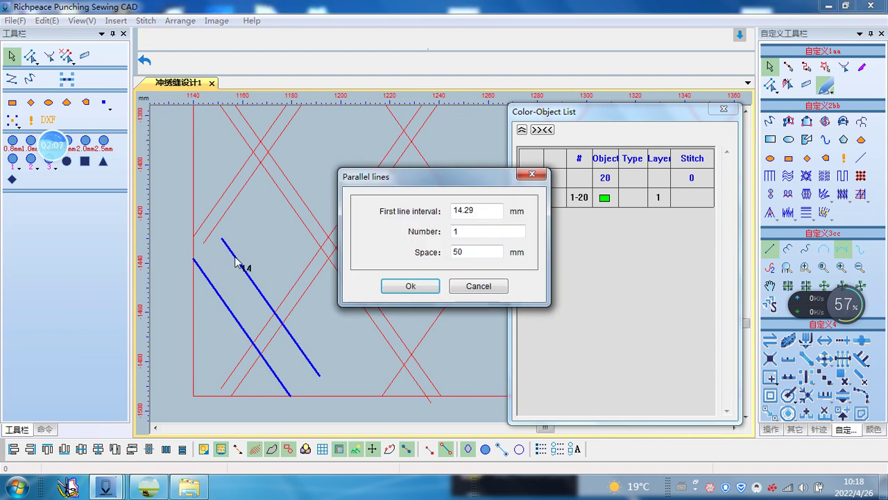
double_click(487, 212)
text(5)
key(Return)
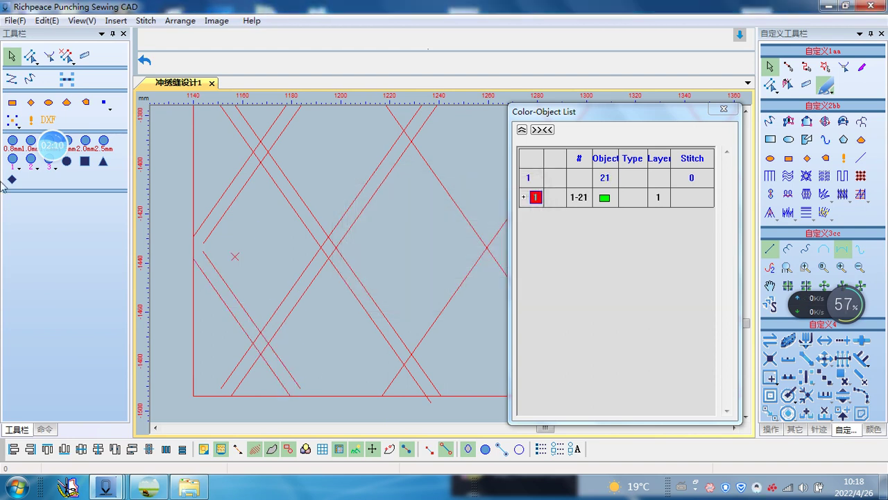
Step: Join the upper diagonal segment to the lower one, then select the whole line pattern
scroll(451, 257, down, 3)
scroll(451, 257, up, 4)
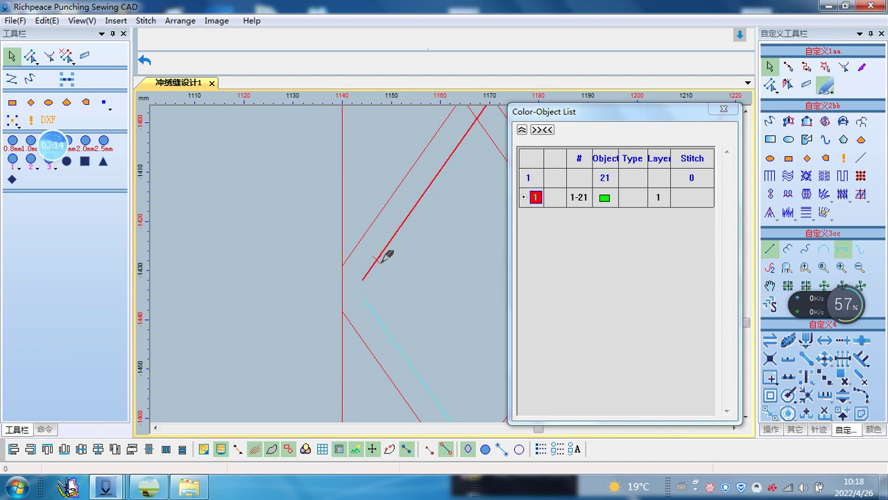
click(424, 265)
drag(411, 265, 375, 238)
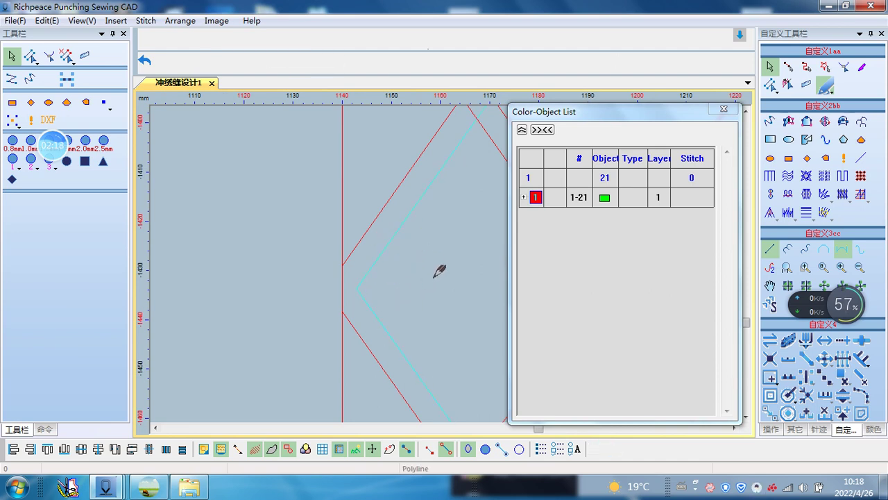
scroll(444, 261, down, 3)
click(339, 281)
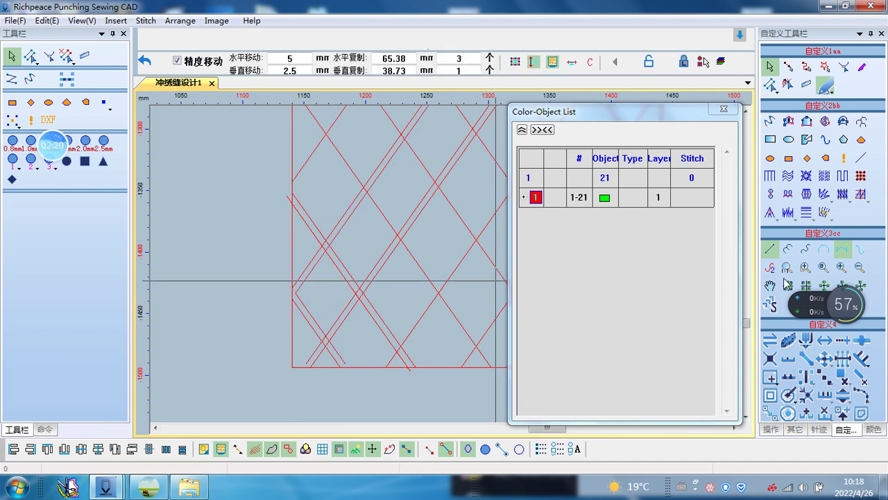
Step: Draw a four-corner Irregular polygon diamond at grid intersections as a 78-stitch interval-filled block
click(85, 104)
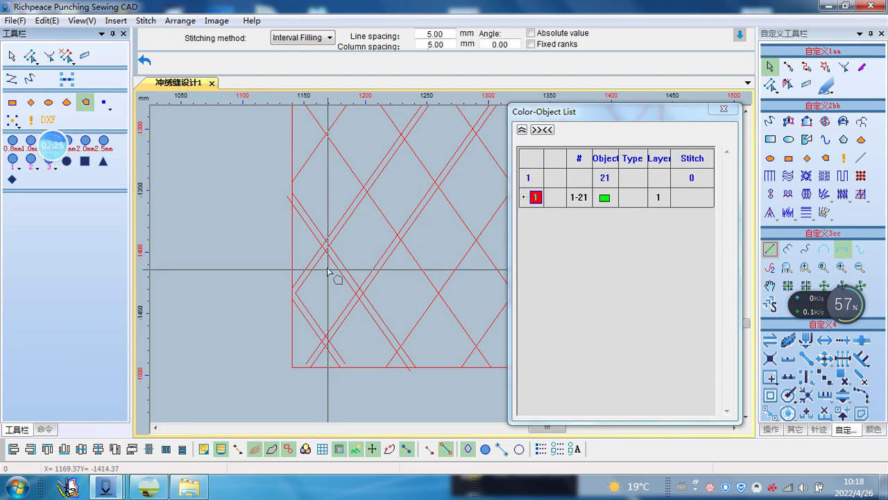
scroll(337, 253, up, 5)
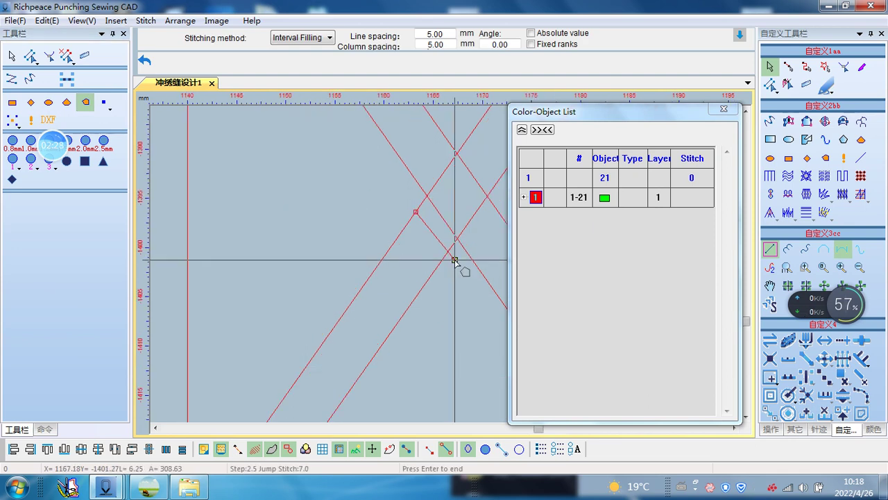
click(456, 239)
scroll(444, 291, down, 3)
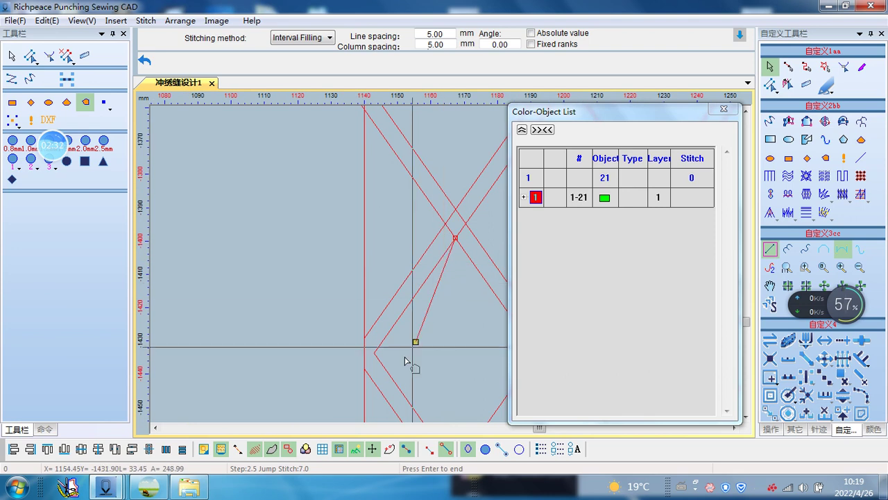
click(375, 354)
scroll(446, 298, down, 2)
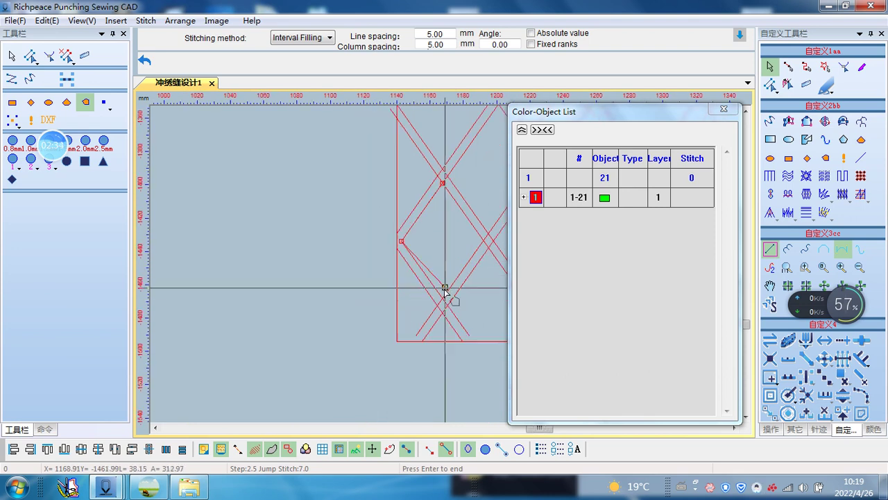
click(442, 298)
click(483, 241)
click(449, 185)
scroll(448, 209, up, 4)
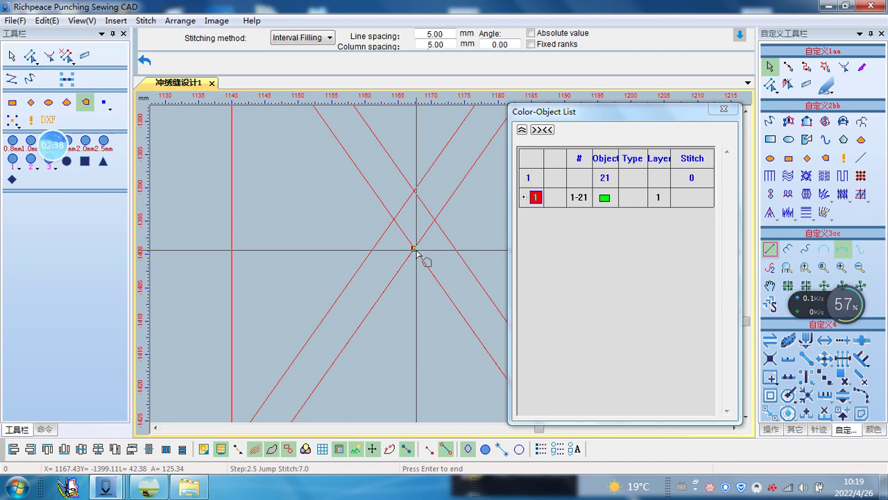
key(Return)
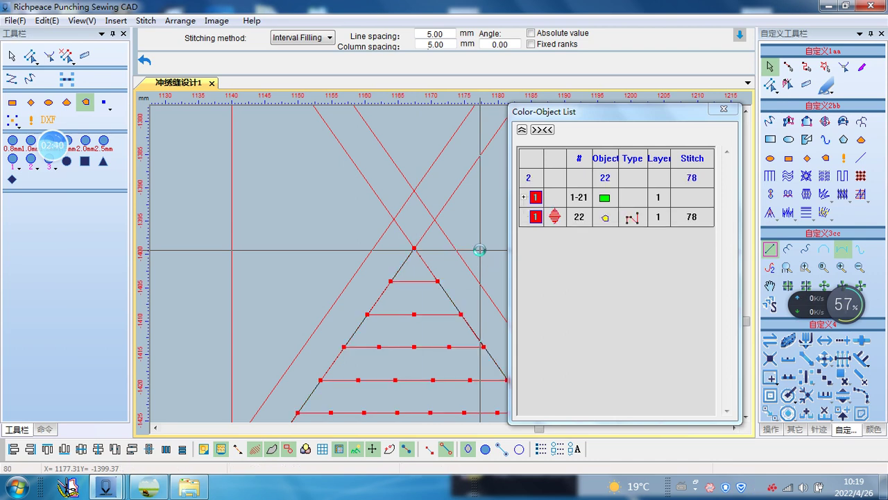
scroll(479, 250, down, 3)
scroll(430, 347, up, 2)
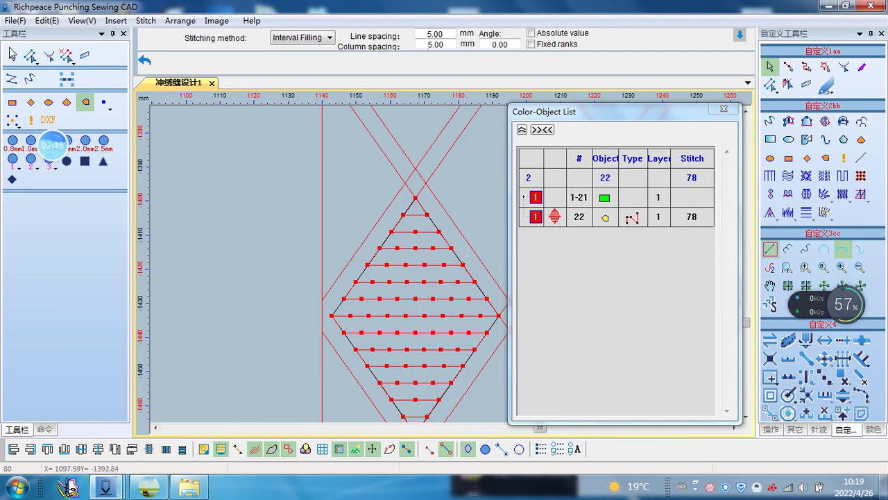
Step: Turn on Absolute value spacing for the diamond fill, comparing it off and on
click(12, 55)
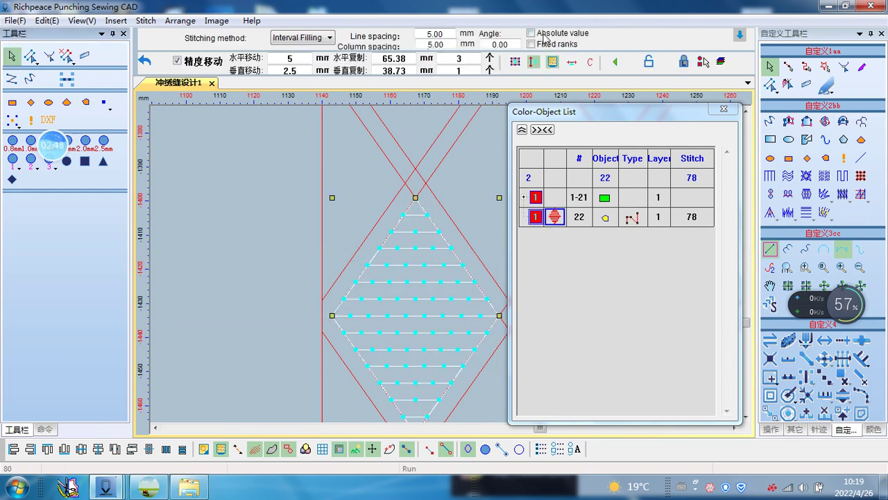
click(531, 33)
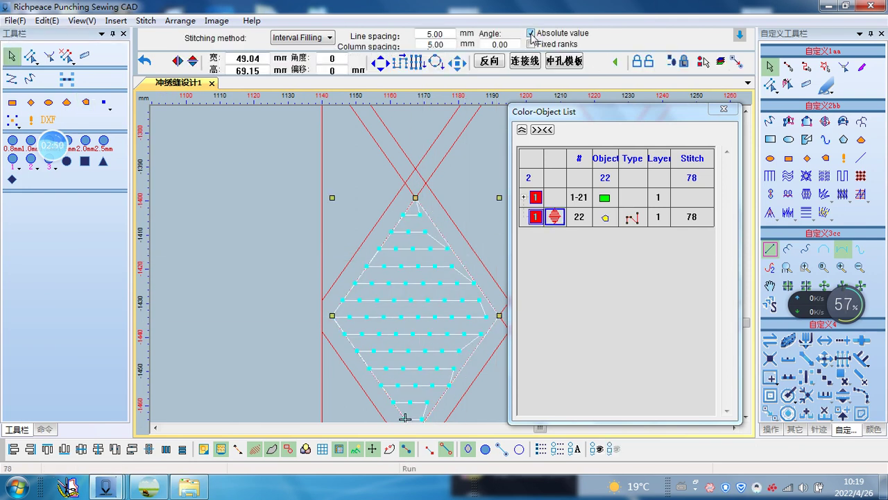
click(531, 33)
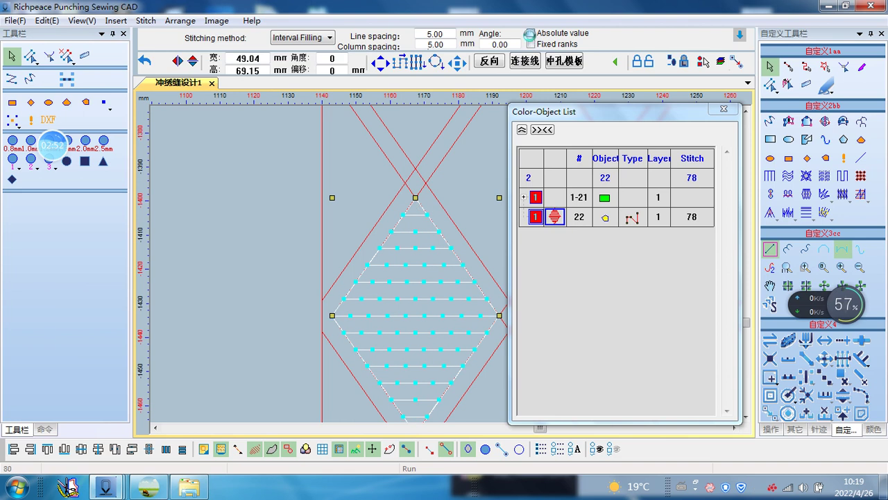
click(531, 33)
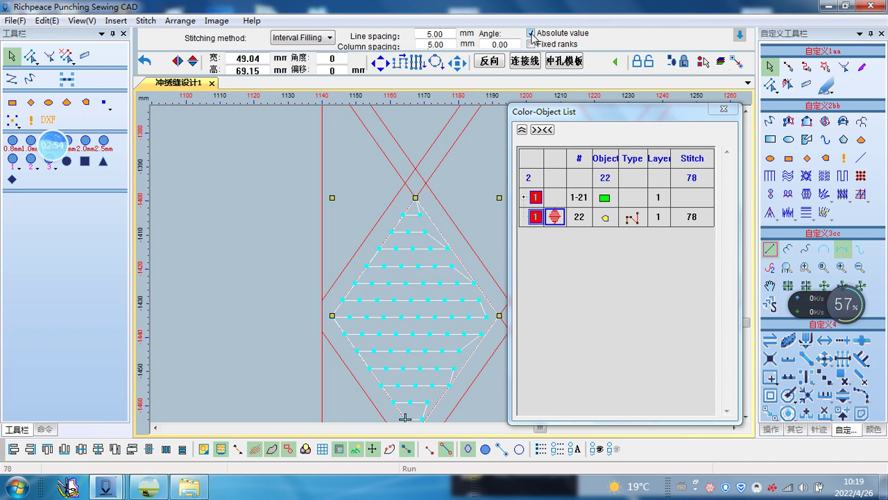
click(238, 201)
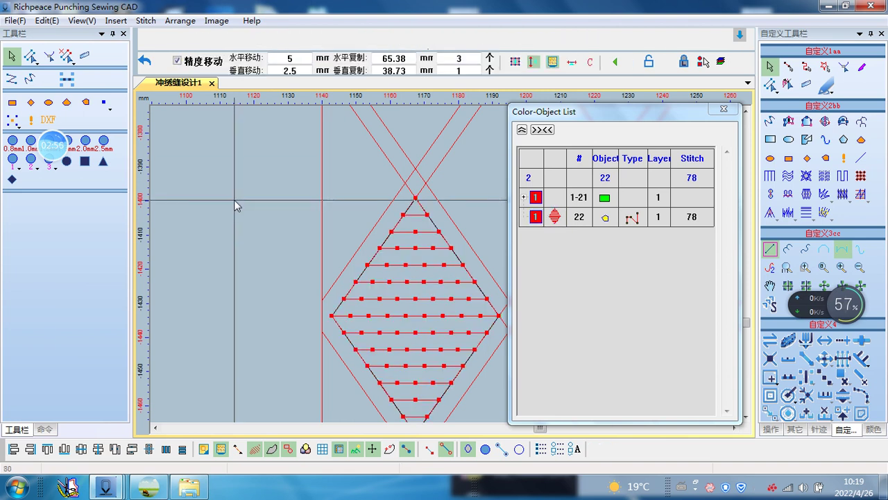
Step: Switch on Alignment intersection in the program options and apply
click(82, 21)
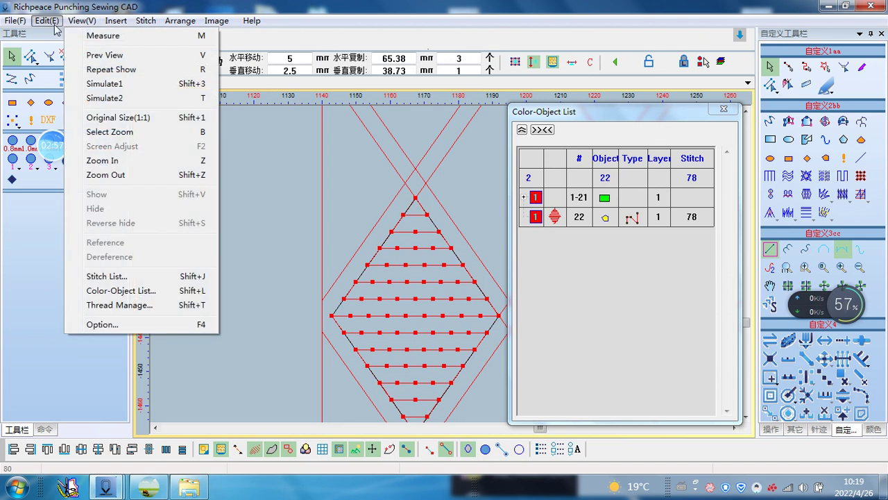
click(90, 328)
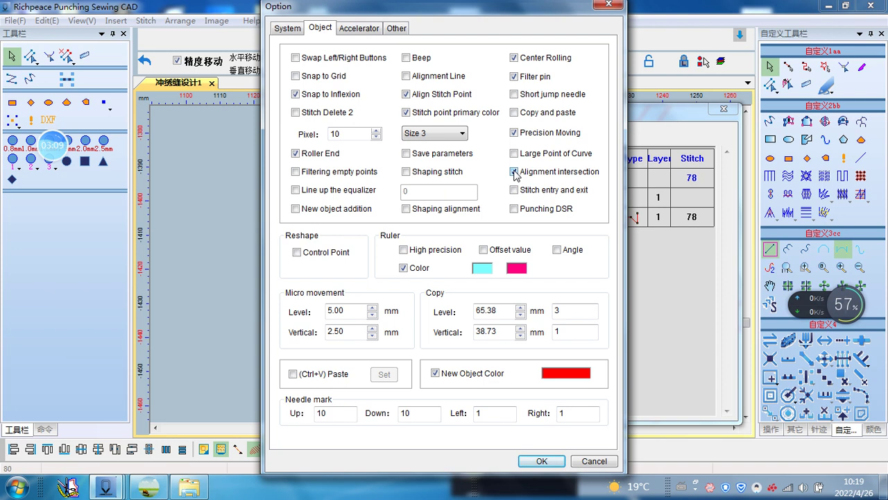
click(543, 463)
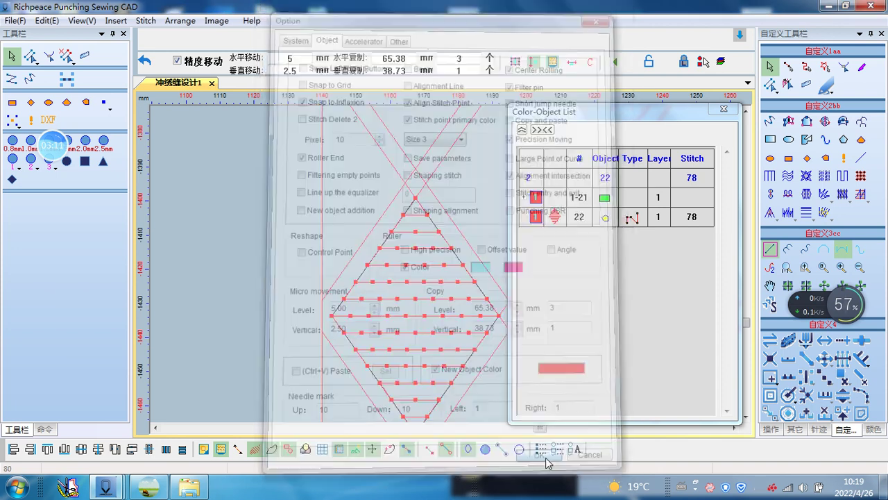
scroll(446, 271, up, 1)
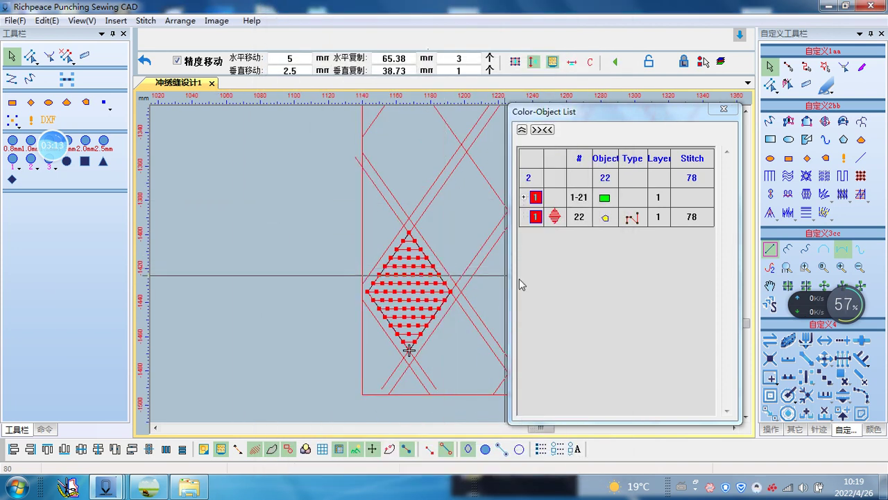
scroll(434, 266, down, 2)
scroll(445, 264, up, 3)
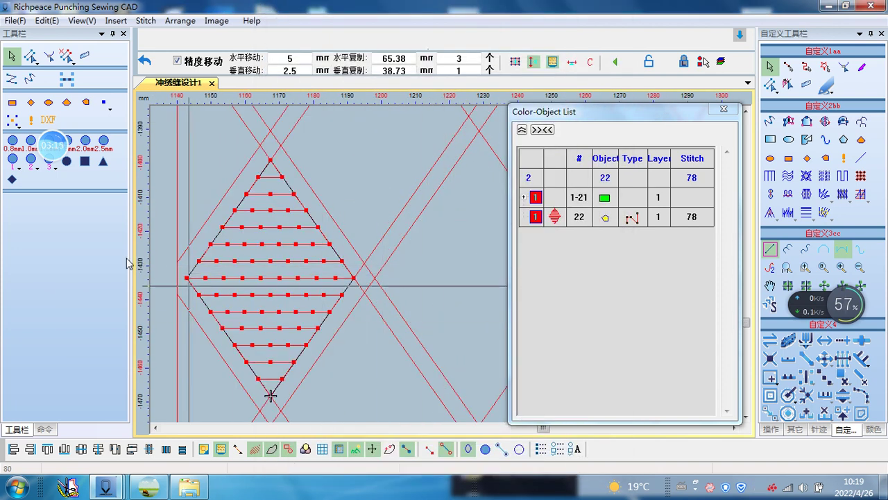
Step: Measure from the diamond's left corner, then delete two diagonal grid lines beside it
click(187, 278)
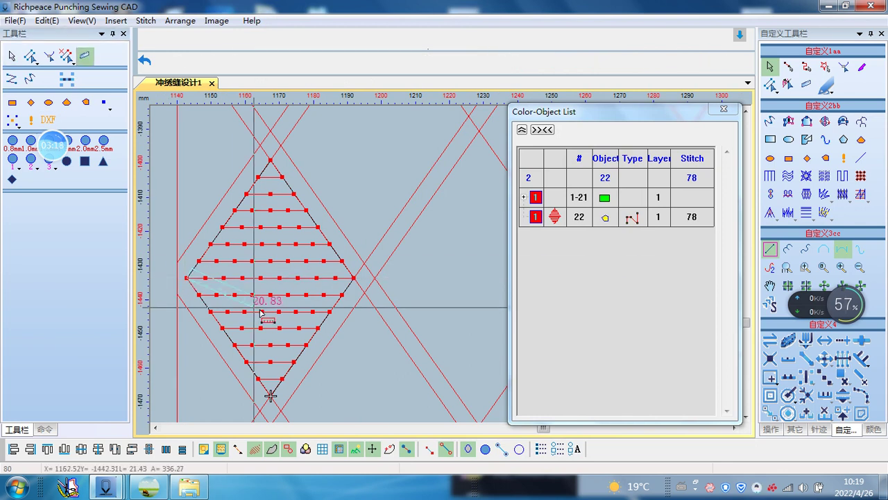
right_click(375, 276)
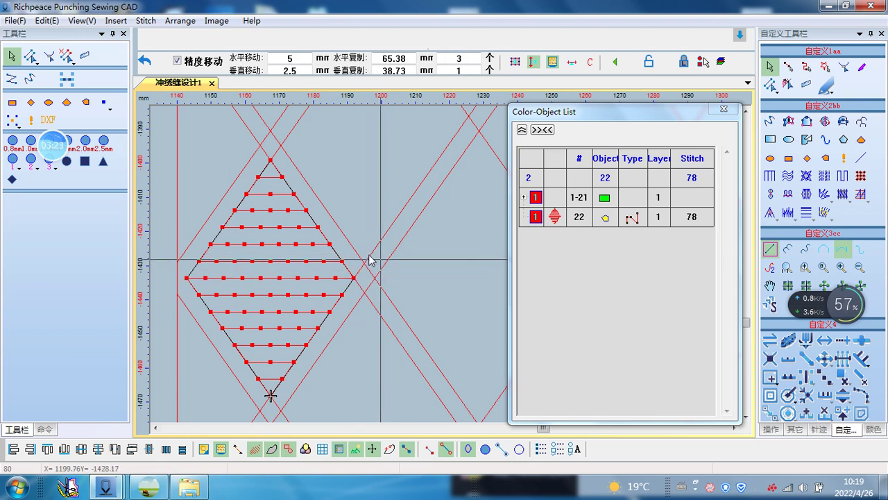
click(381, 243)
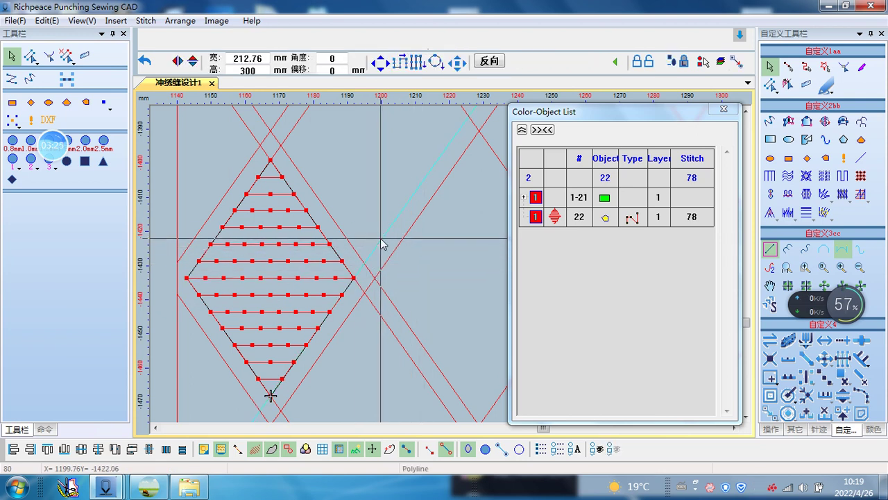
key(Delete)
click(352, 246)
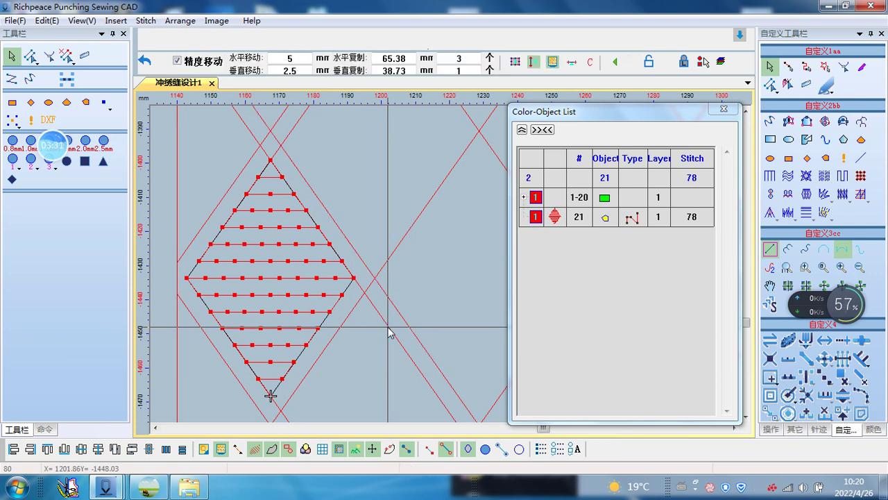
key(Delete)
Step: Delete another diagonal grid line and the short line piece near the bottom
click(428, 258)
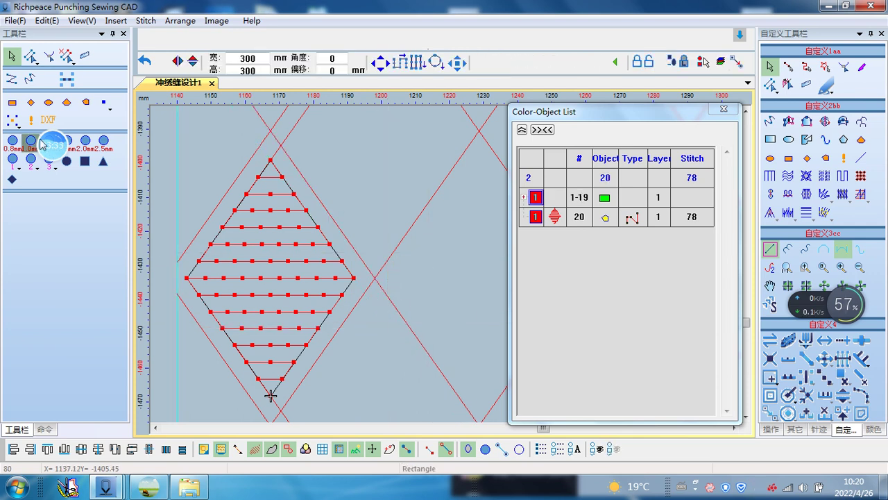
click(293, 128)
key(Delete)
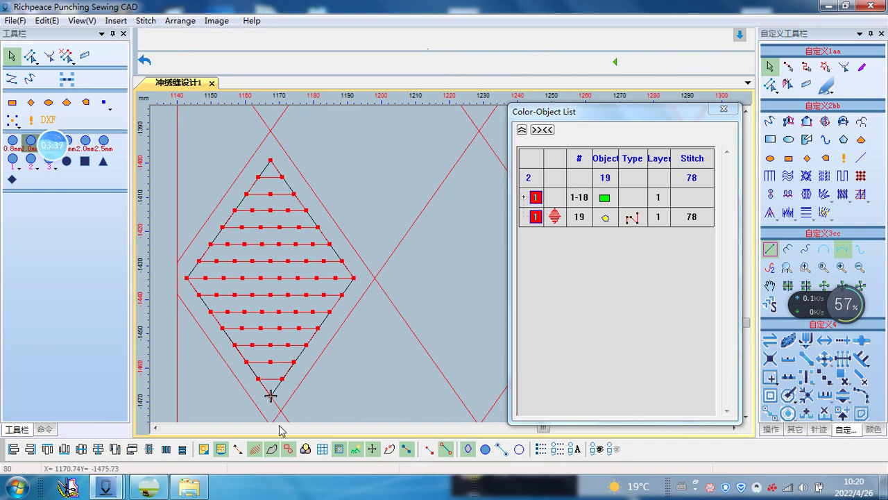
click(286, 418)
key(Delete)
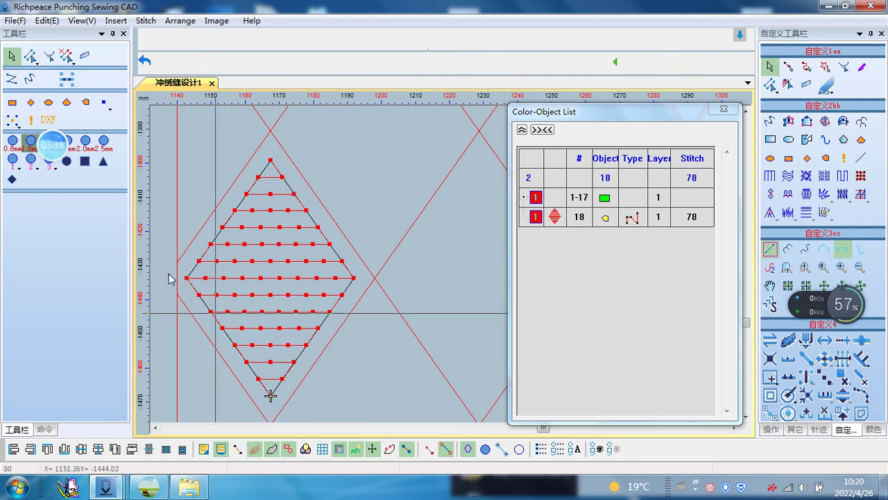
Step: Add two parallel lines offset 5 mm from an existing diagonal grid line
click(826, 85)
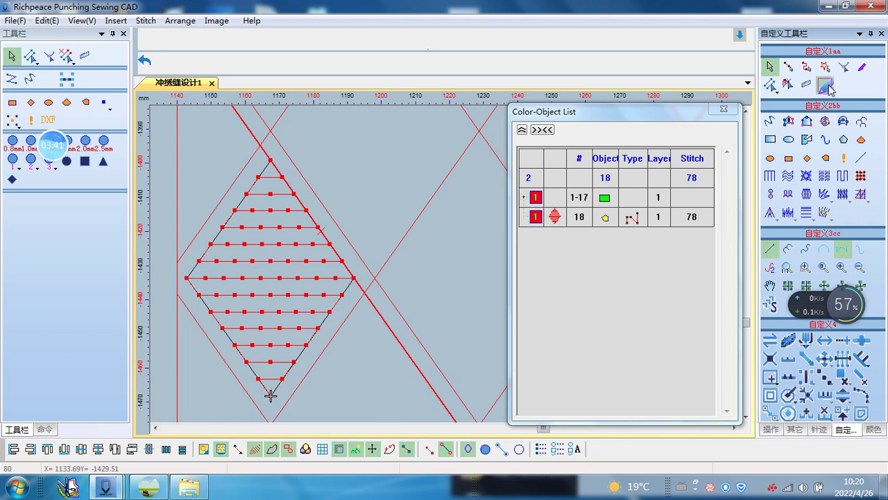
click(428, 197)
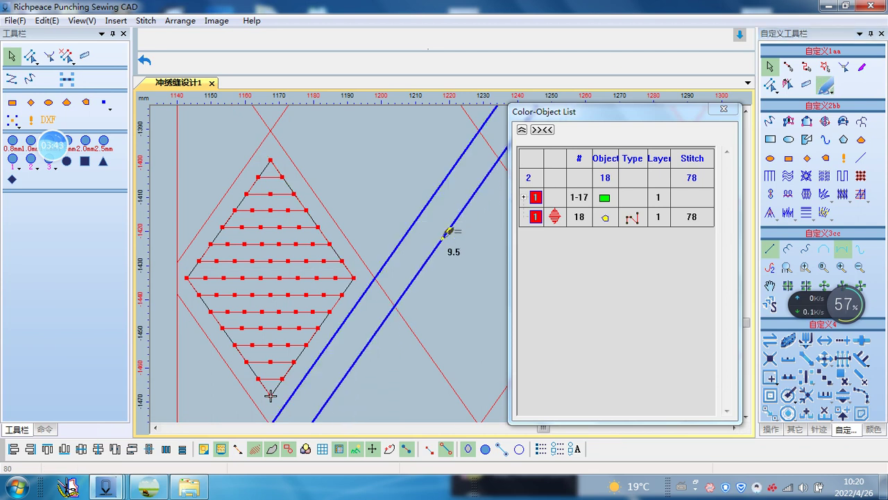
click(448, 235)
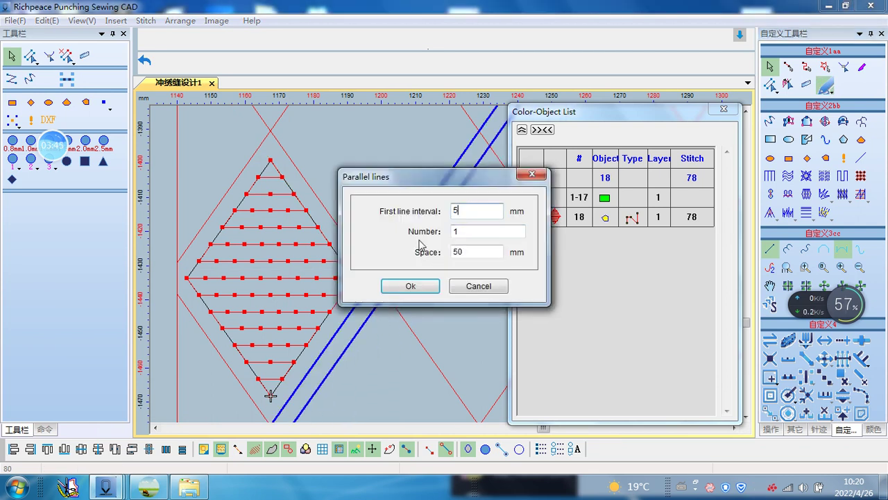
click(410, 286)
click(443, 300)
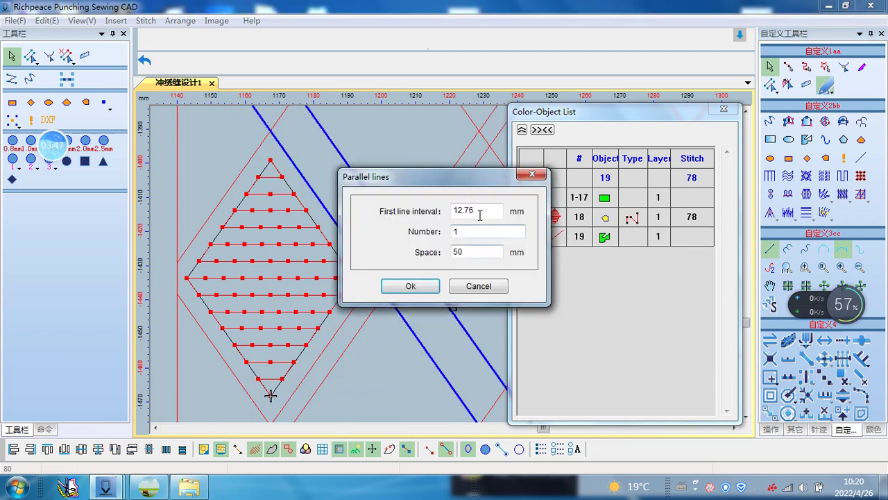
text(5)
click(411, 286)
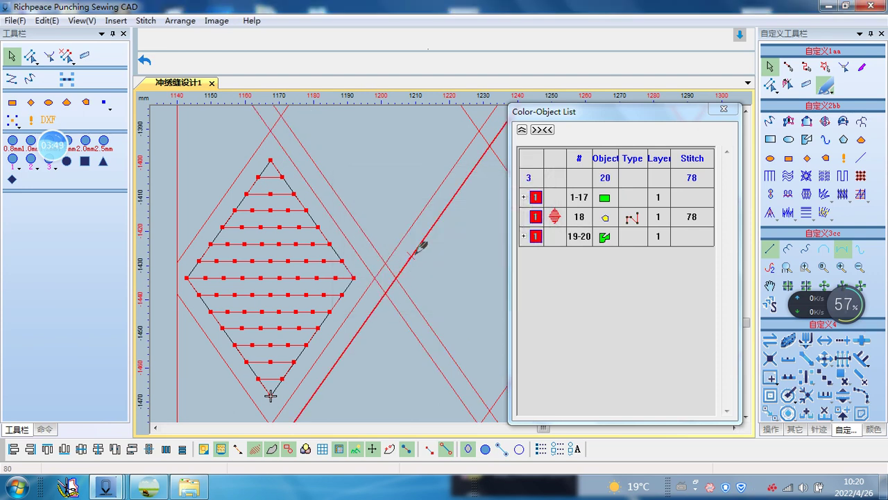
scroll(419, 266, up, 1)
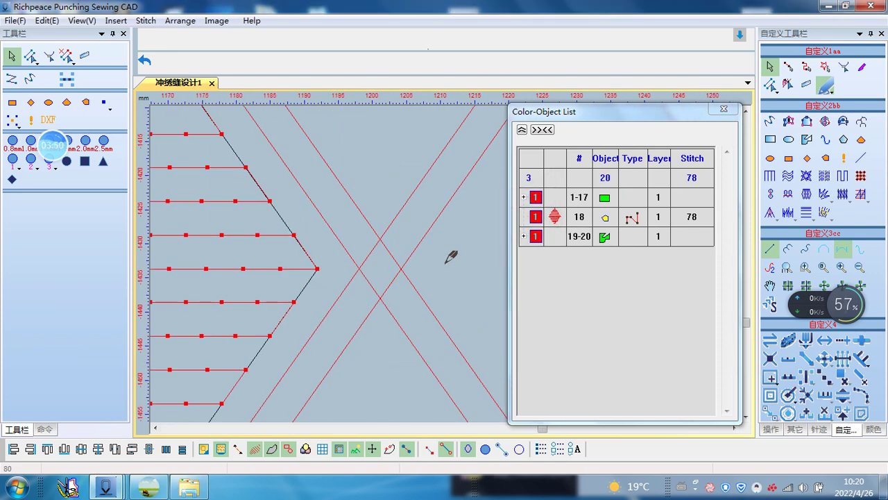
Step: Measure the 61.3 mm horizontal gap between grid crossings, then select the grid square
click(84, 57)
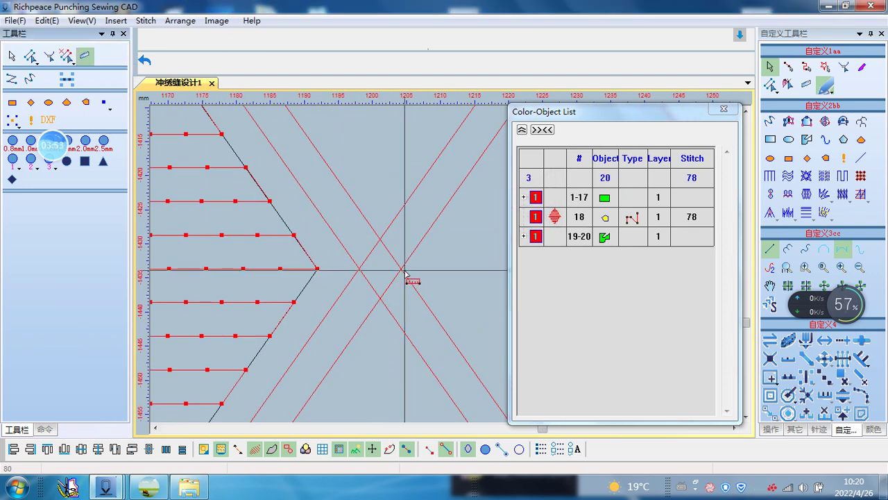
drag(404, 273, 321, 272)
scroll(446, 266, down, 3)
scroll(404, 264, up, 3)
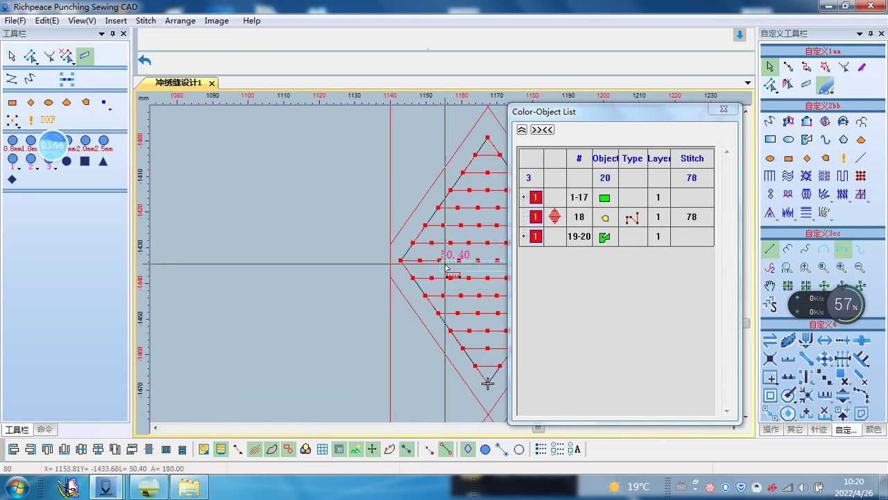
right_click(401, 262)
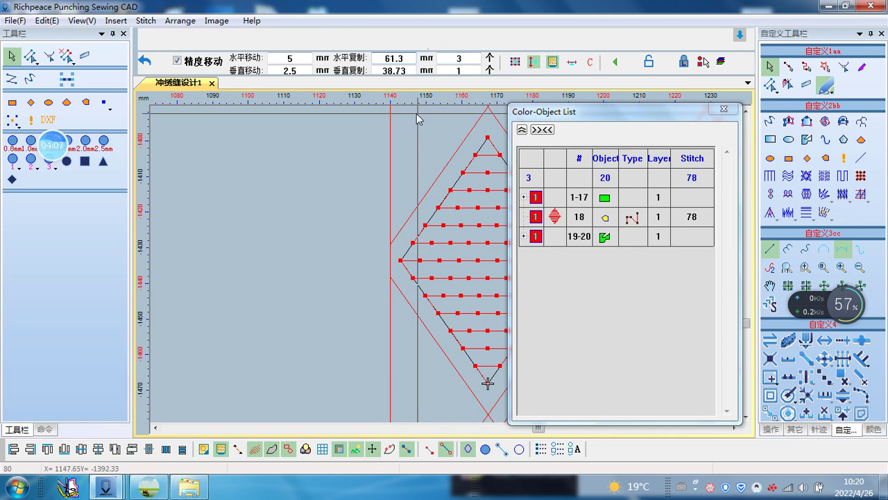
click(420, 150)
scroll(444, 267, down, 3)
scroll(444, 267, down, 2)
scroll(517, 275, up, 2)
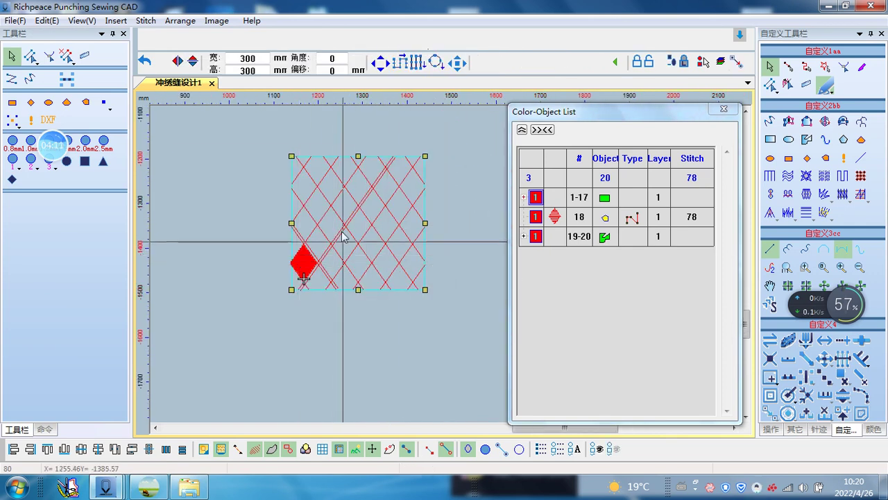
Step: Set the horizontal copy count to 4 and paste the diamond rightward, giving five in a row
click(441, 61)
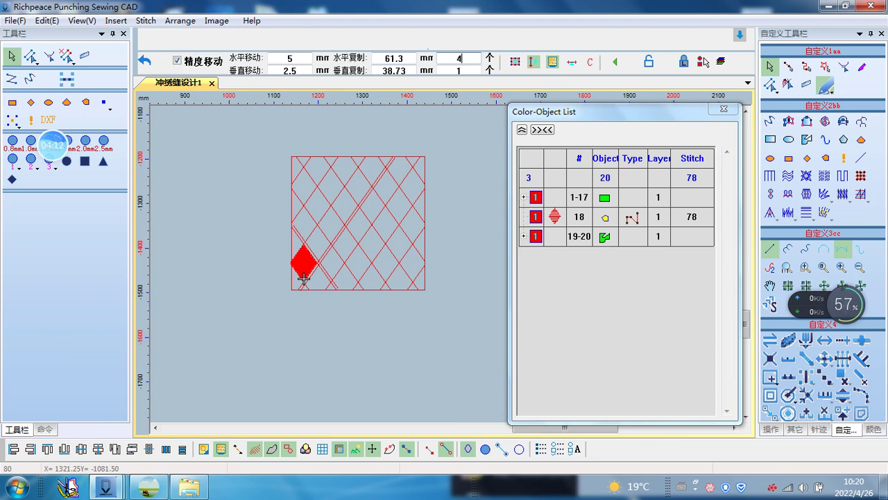
click(305, 260)
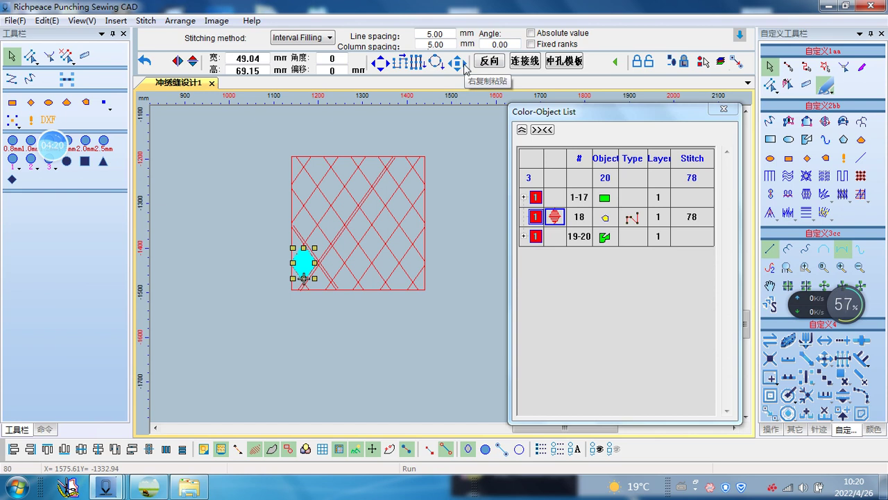
click(459, 63)
scroll(345, 233, up, 3)
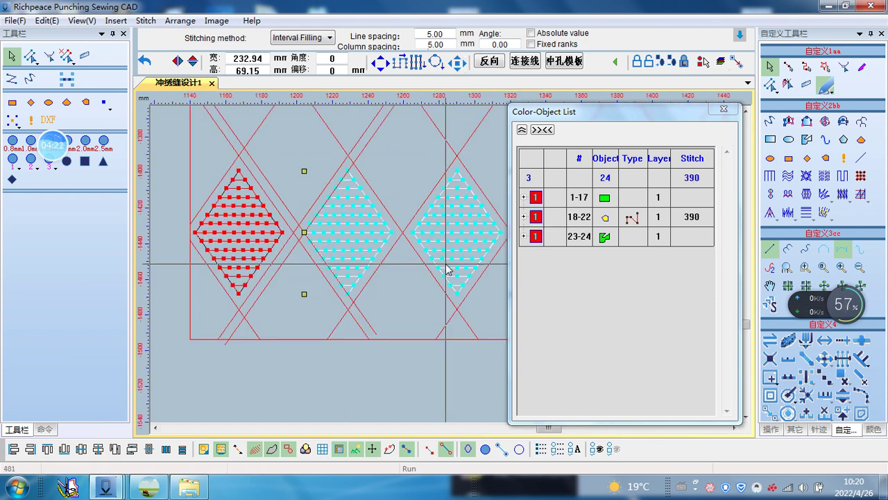
scroll(433, 248, up, 2)
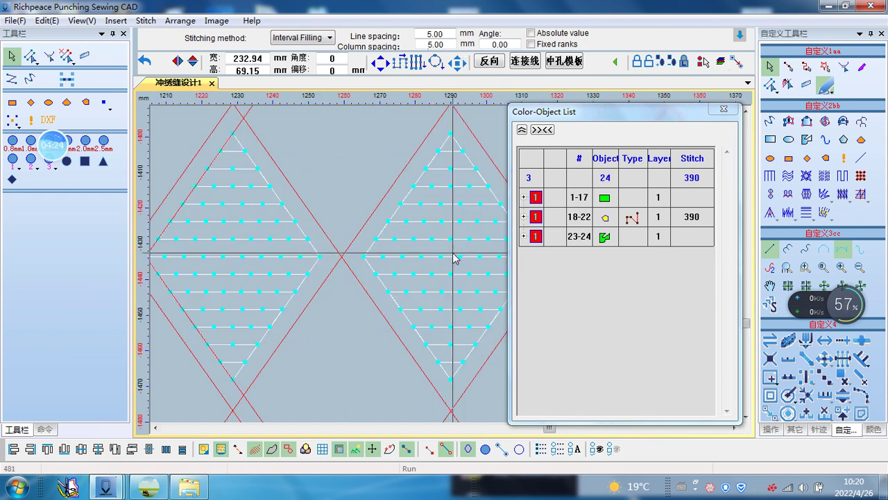
Step: Deselect the copies and select all five diamond fills in the Color-Object List
scroll(453, 257, down, 4)
scroll(458, 260, down, 1)
scroll(465, 264, up, 3)
scroll(477, 270, down, 2)
scroll(476, 271, down, 2)
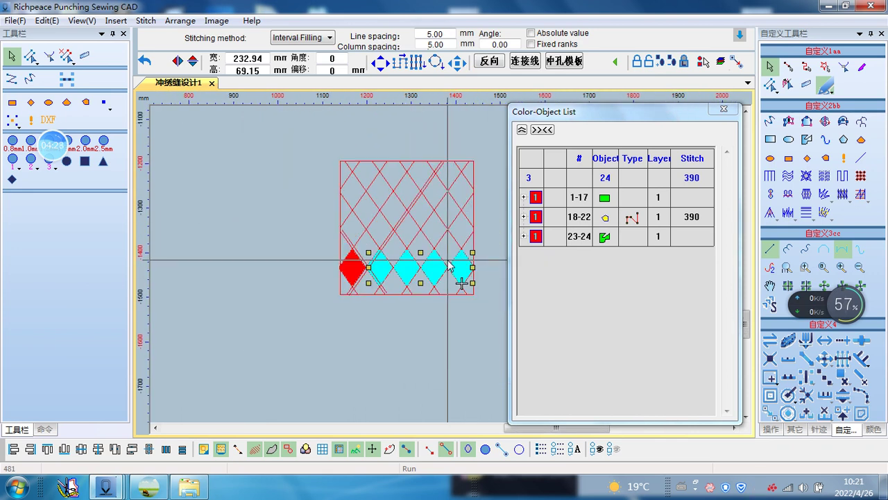
key(Escape)
click(535, 238)
click(536, 216)
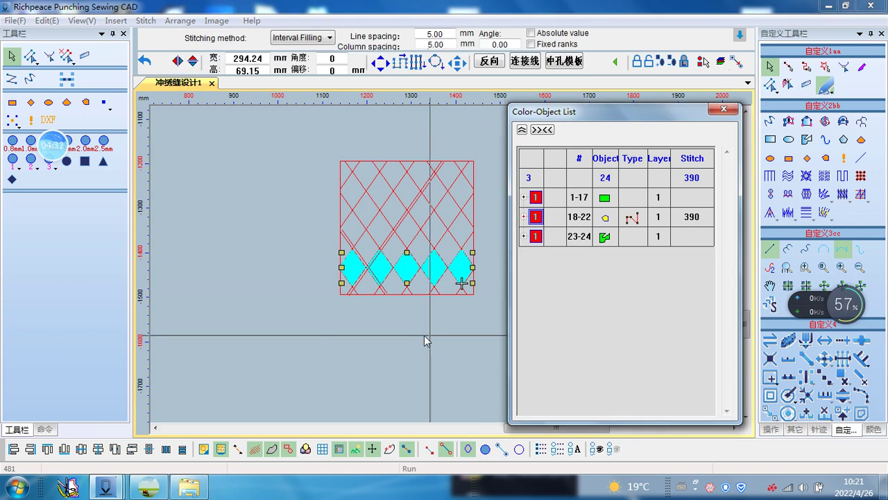
Step: Reselect the five diamond fills and set their line and column spacing to 4 mm
click(381, 315)
scroll(385, 255, up, 3)
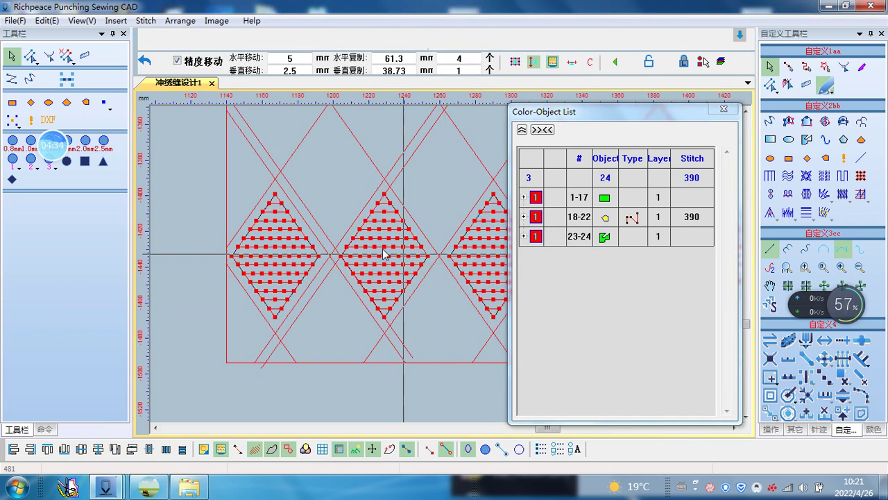
scroll(386, 255, up, 2)
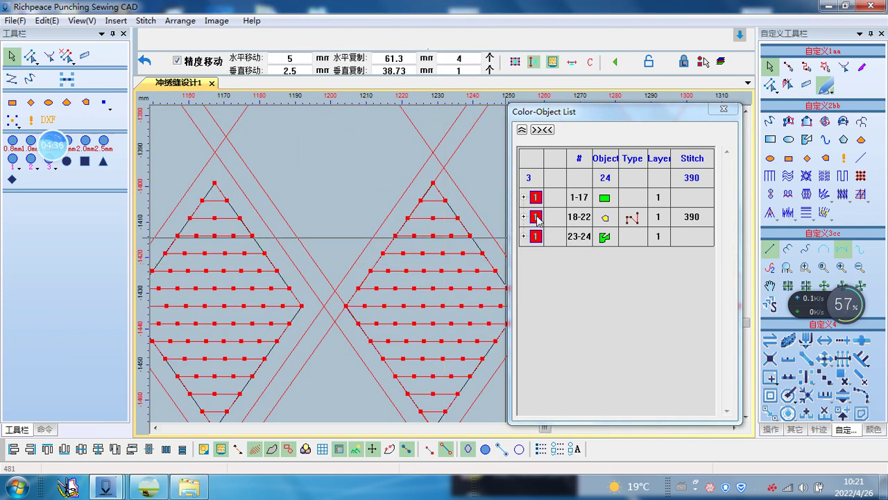
click(536, 217)
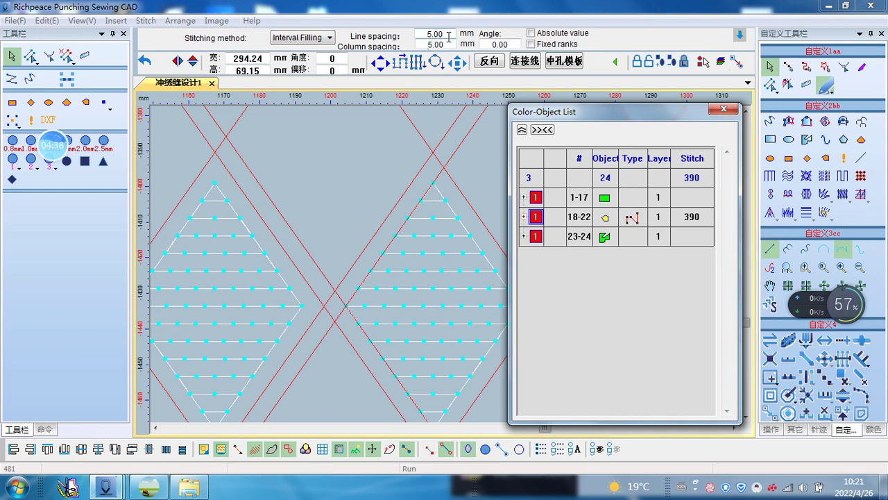
double_click(449, 34)
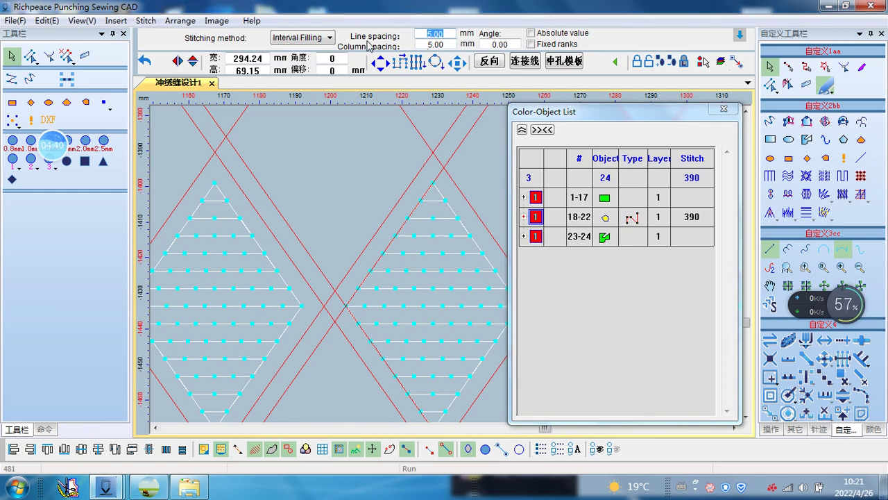
text(4)
key(Tab)
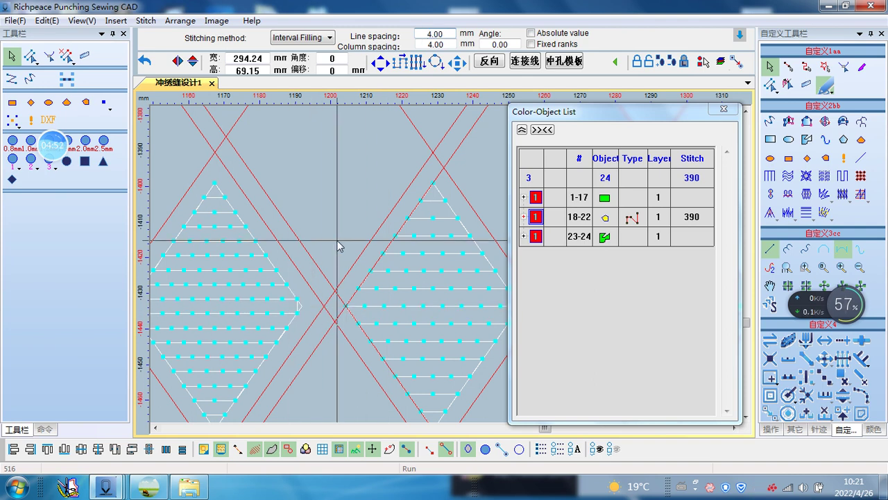
Step: Deselect to view the 4 mm stitching, then select one diamond fill
scroll(450, 272, down, 2)
scroll(450, 272, down, 2)
click(449, 271)
scroll(448, 269, down, 2)
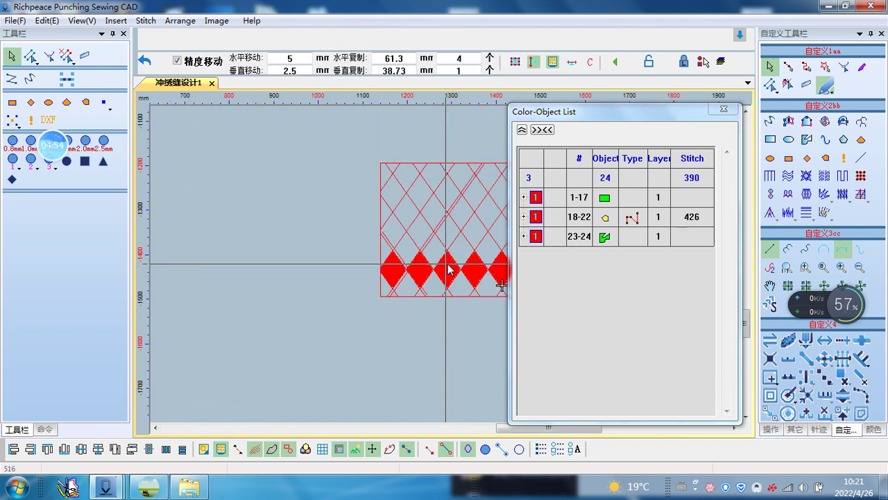
scroll(448, 270, up, 2)
key(Tab)
scroll(447, 269, down, 1)
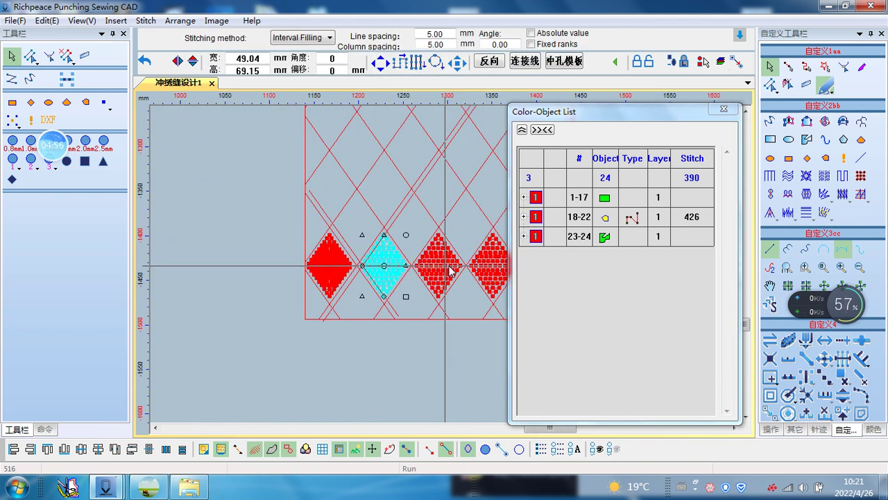
Step: Add the other four diamonds to the selection, moving the object list window off the design
shift+click(338, 265)
shift+click(438, 265)
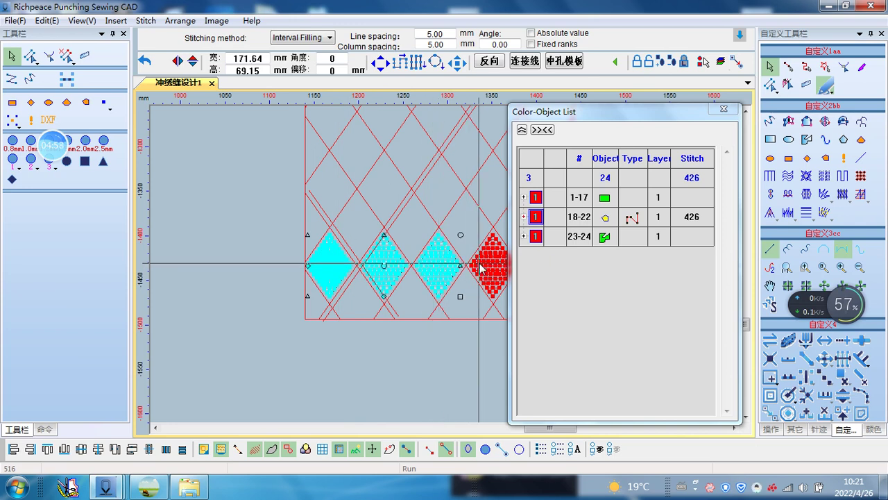
shift+click(479, 269)
scroll(451, 269, down, 2)
scroll(417, 270, up, 1)
scroll(392, 269, down, 1)
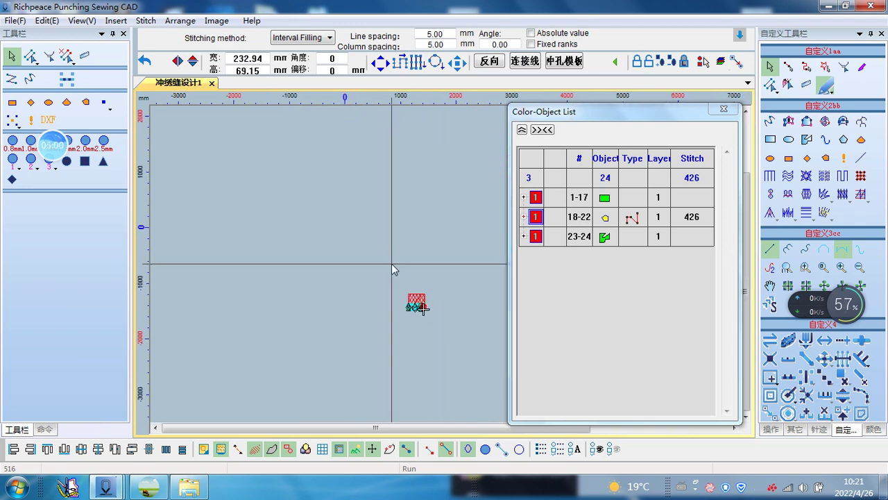
scroll(531, 282, up, 2)
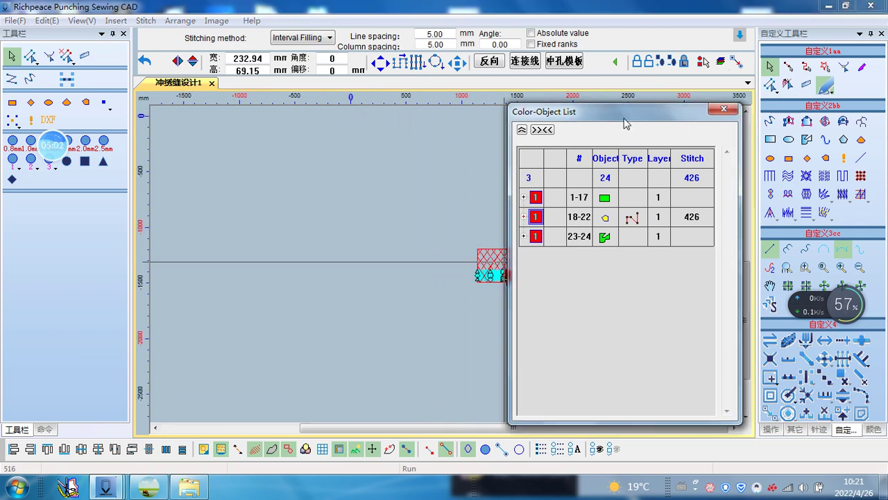
drag(622, 123, 839, 116)
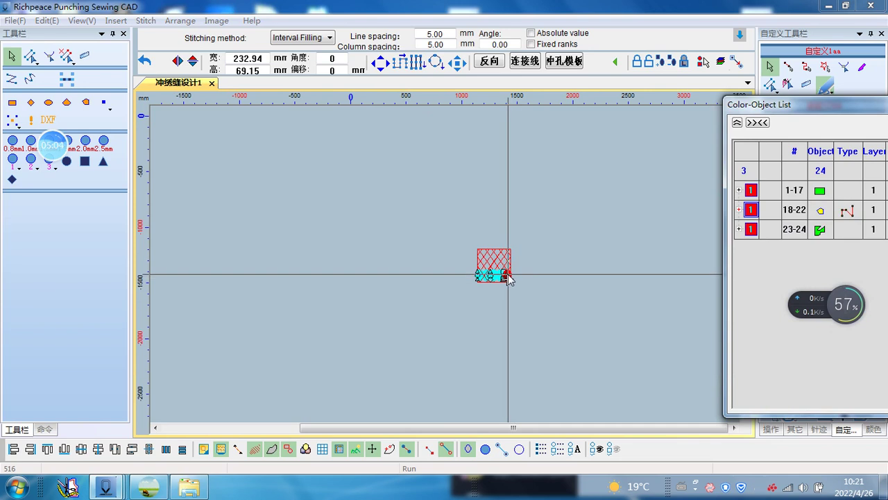
shift+click(506, 276)
scroll(505, 274, up, 5)
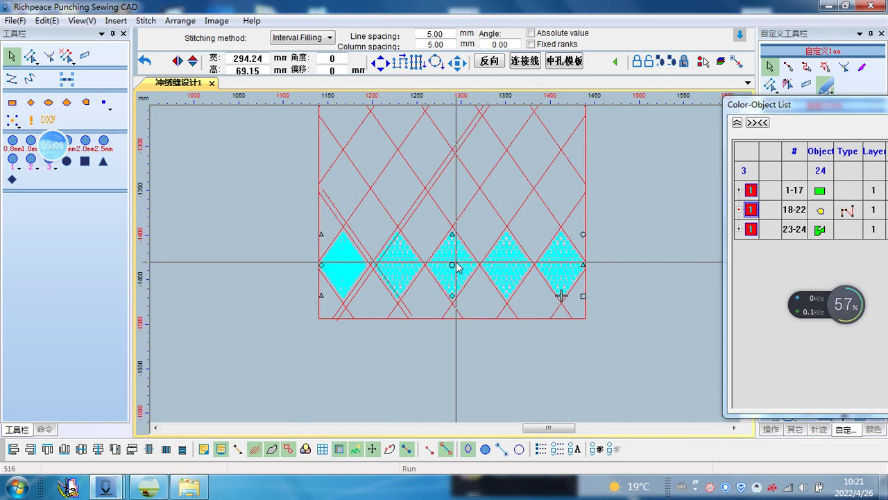
scroll(455, 266, up, 3)
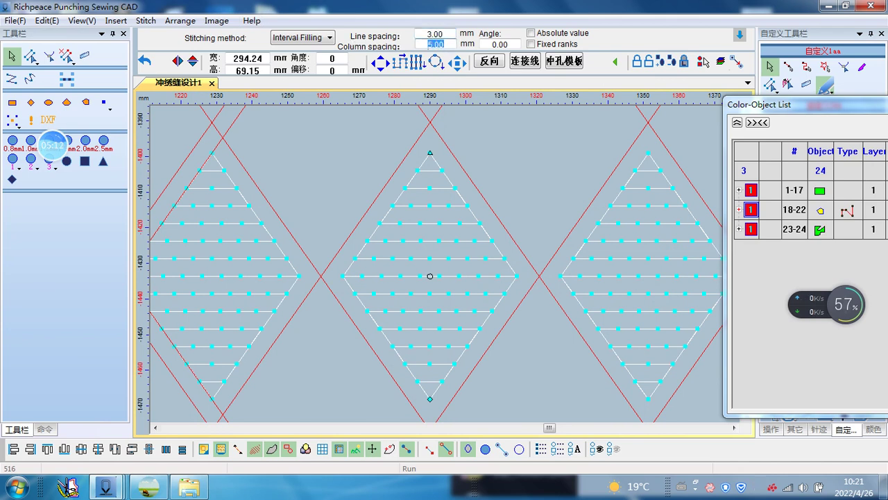
text(3)
Step: Apply 3 mm column spacing, then set the left diamond's line spacing back to 5 mm
key(Return)
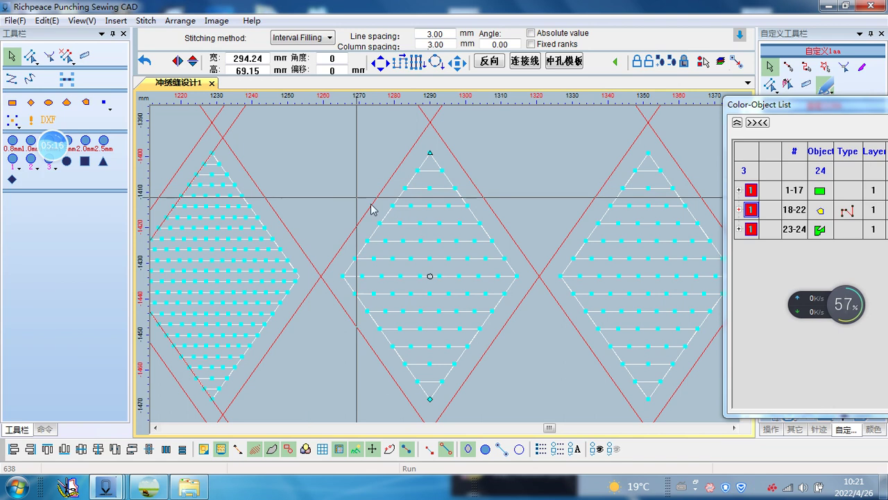
click(447, 239)
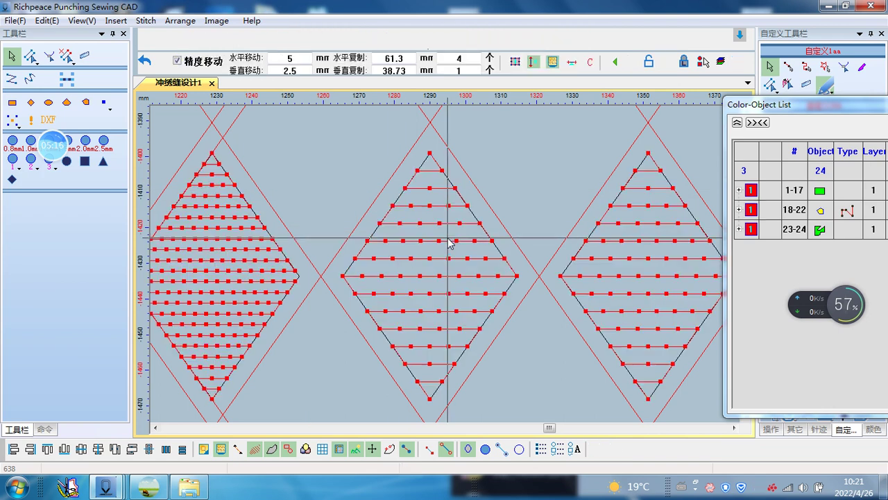
click(242, 256)
click(350, 240)
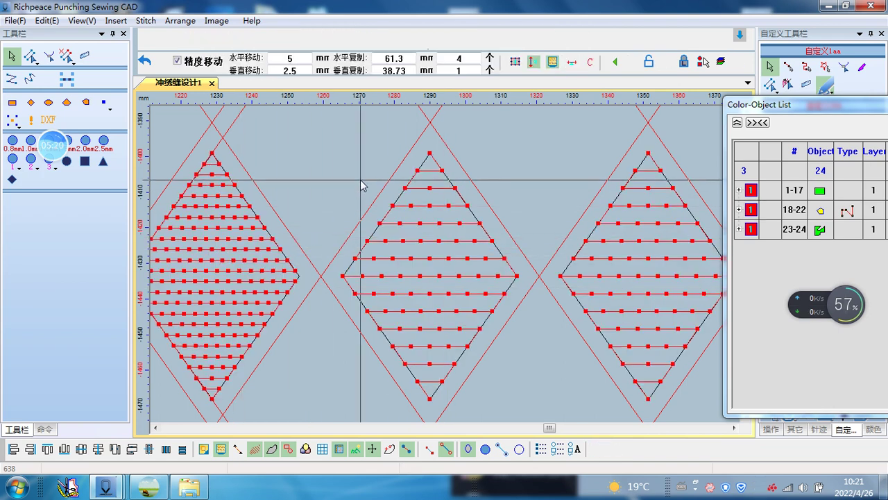
click(247, 259)
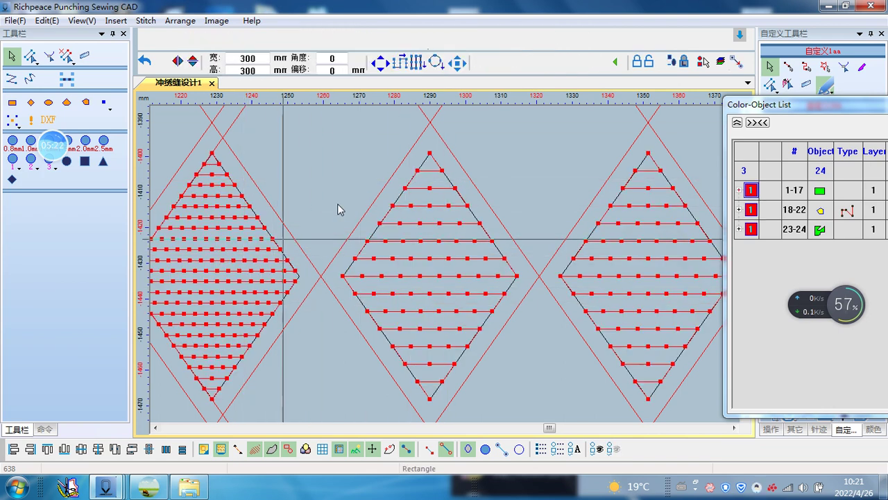
click(215, 248)
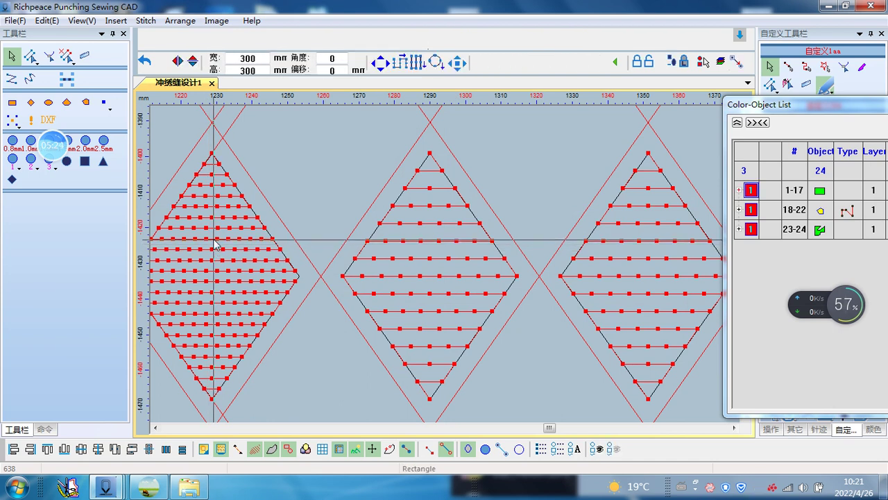
click(216, 243)
text(5)
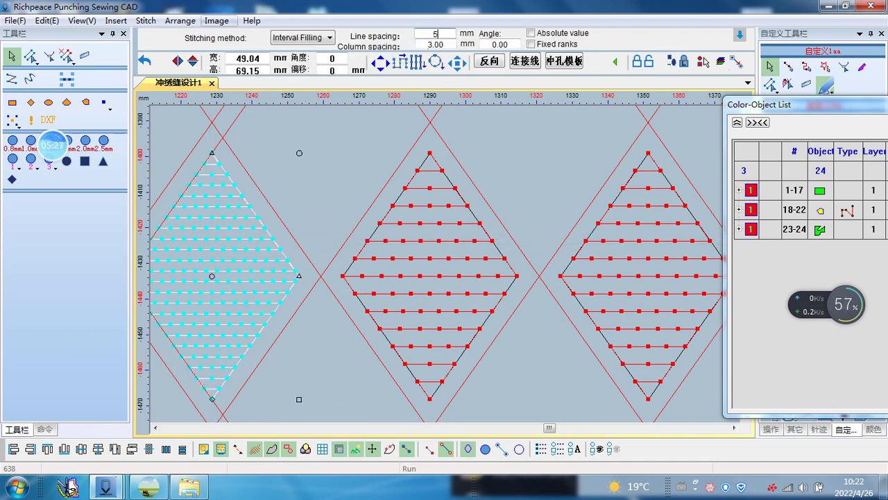
key(Tab)
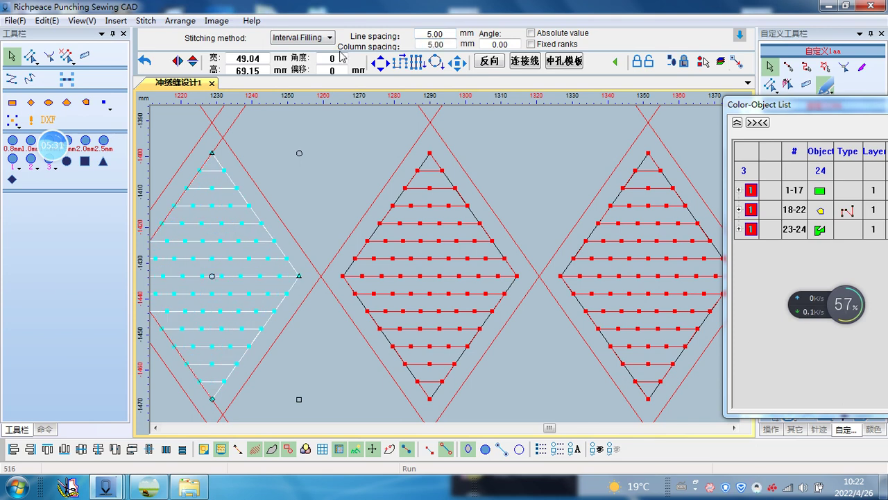
click(308, 204)
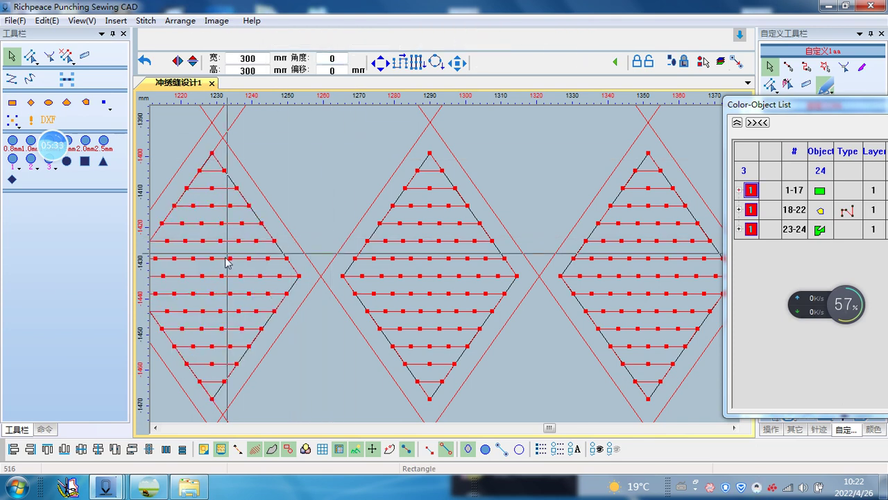
Step: Change the left diamond fill's line and column spacing from 4.00 to 5 mm
scroll(447, 270, down, 2)
scroll(447, 269, up, 4)
scroll(424, 238, down, 5)
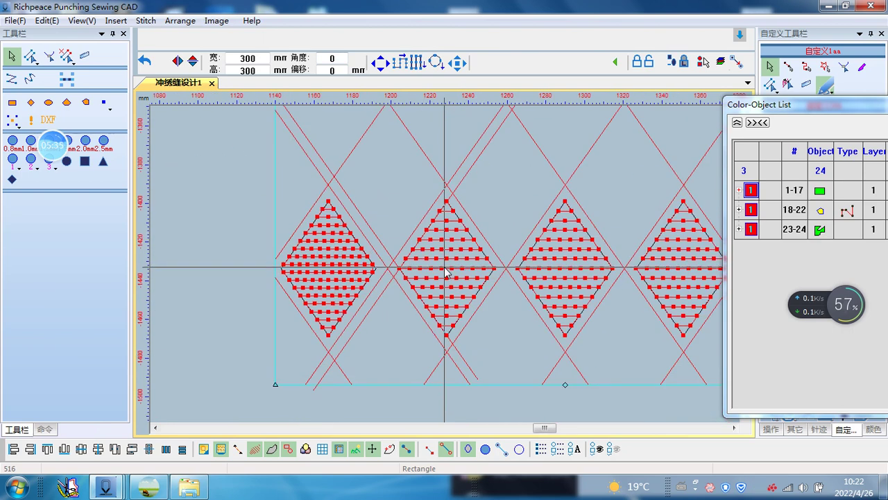
click(268, 272)
click(300, 274)
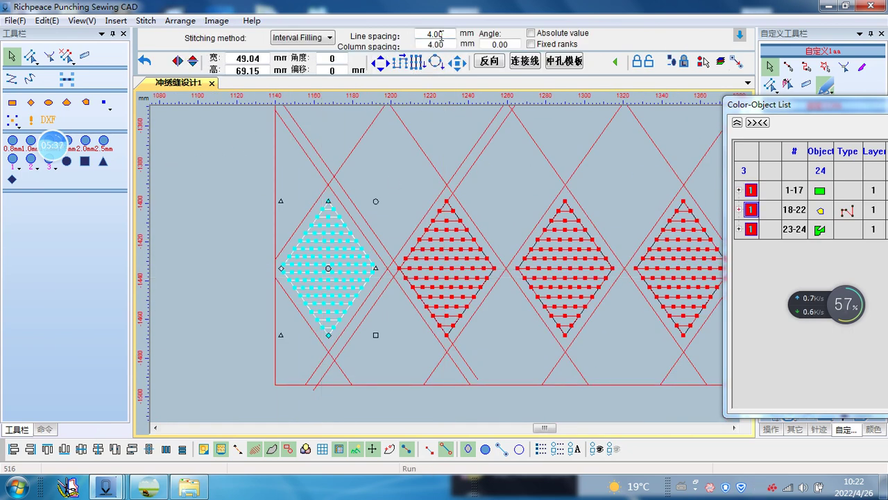
text(5)
key(Return)
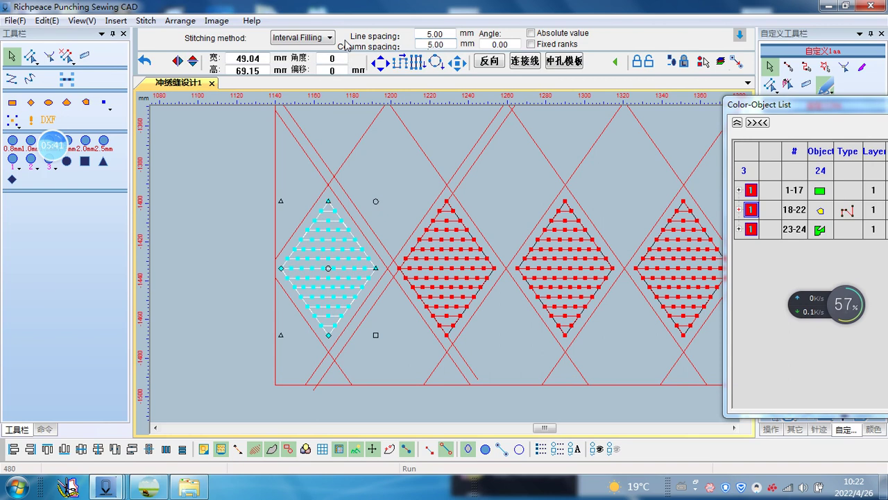
Step: Deselect the fill and pick out the stray diagonal line between the diamonds
click(218, 193)
scroll(446, 267, up, 2)
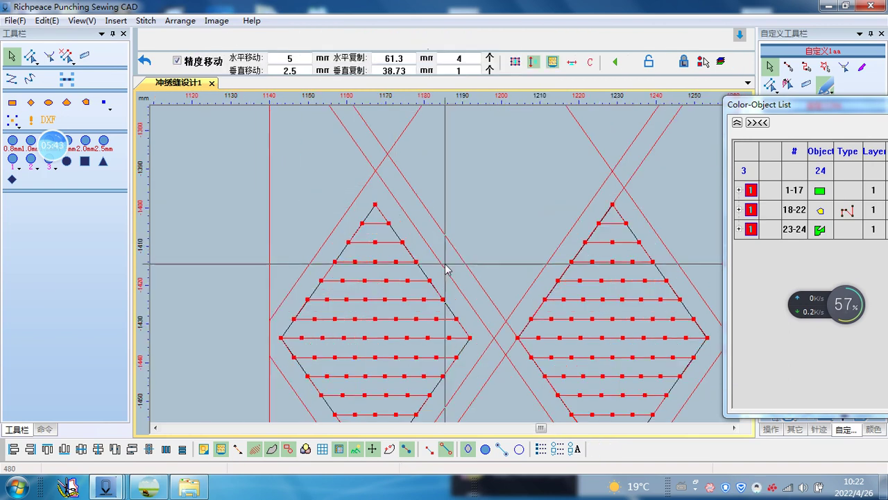
scroll(446, 267, down, 2)
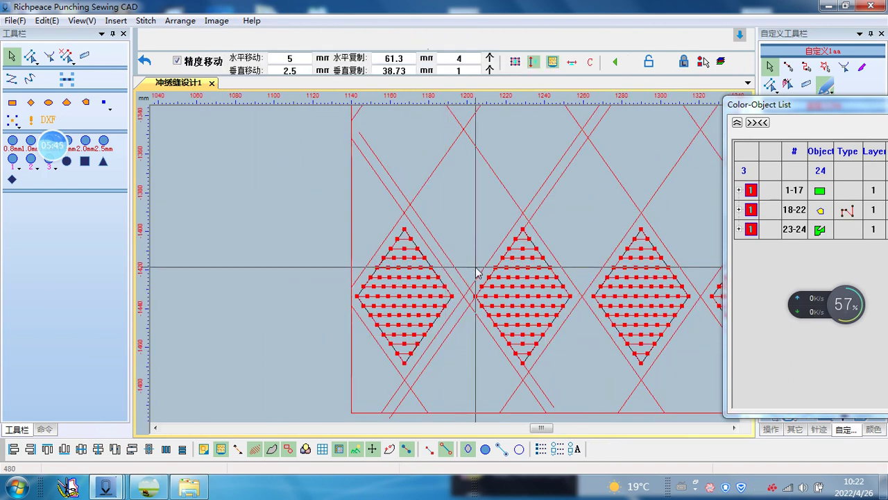
scroll(467, 313, up, 2)
click(436, 282)
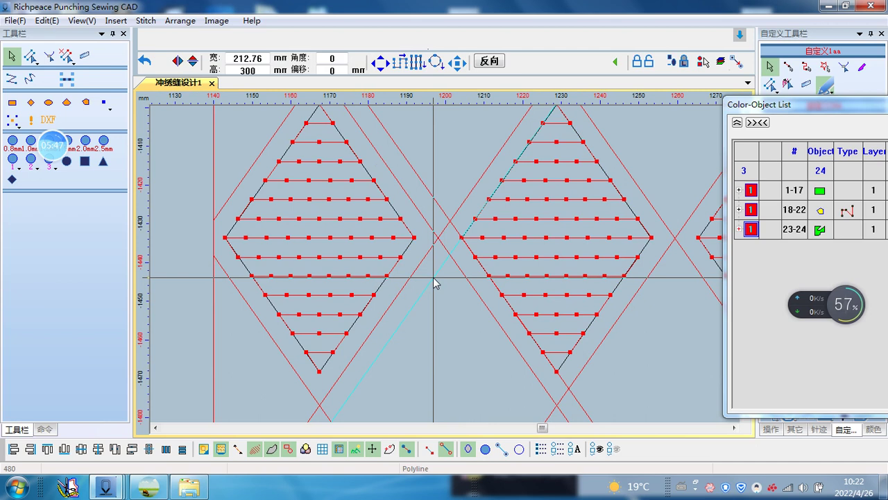
Step: Delete both stray diagonal lines between the diamonds, leaving 22 objects
key(Delete)
click(458, 234)
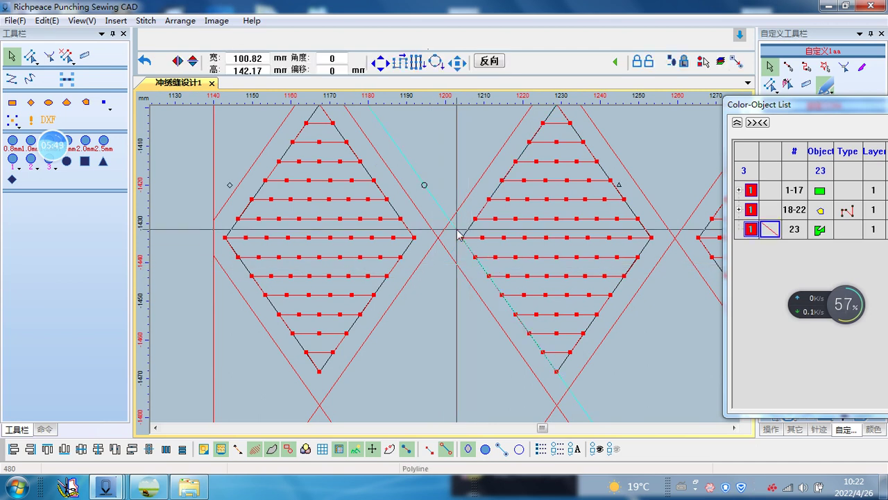
key(Delete)
scroll(448, 208, down, 2)
scroll(446, 235, up, 2)
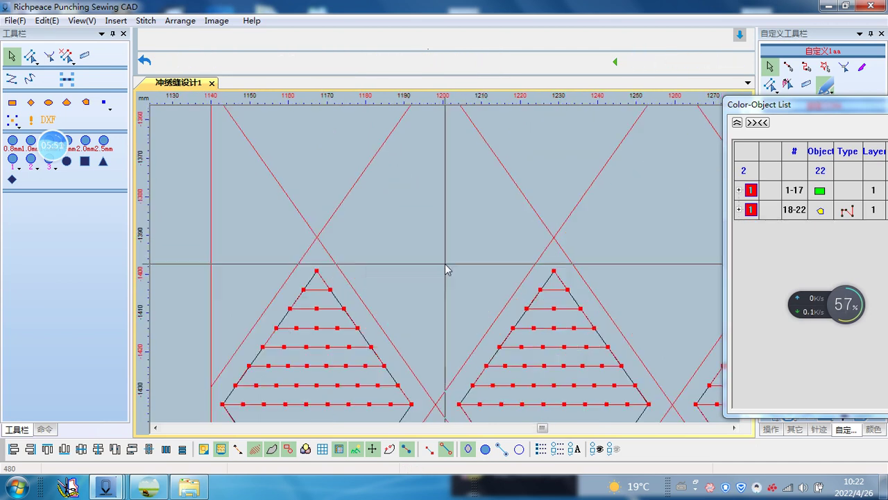
scroll(446, 270, down, 4)
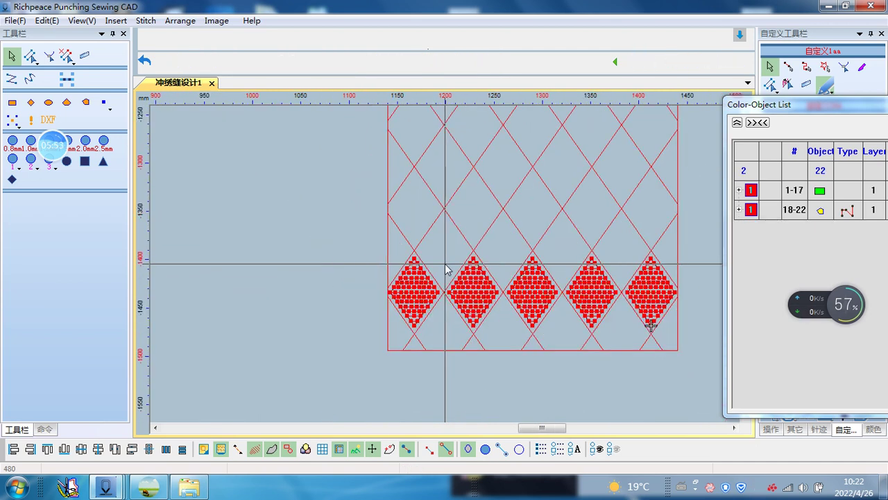
scroll(446, 269, up, 2)
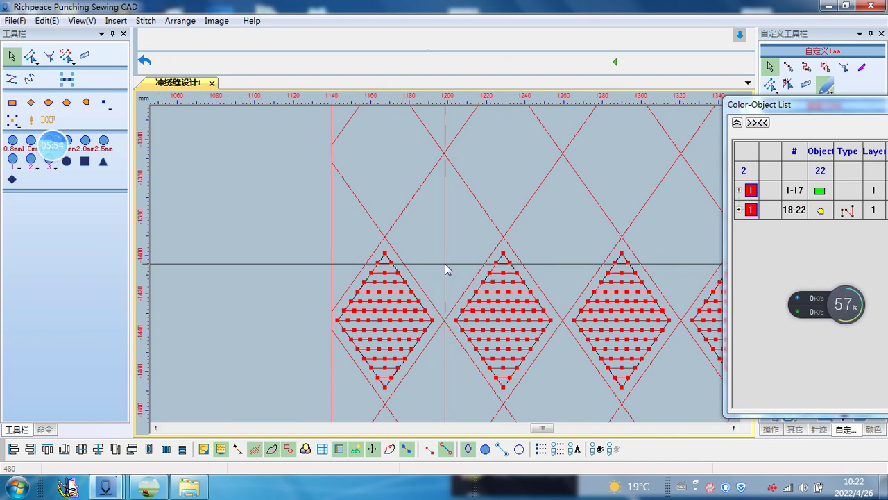
Step: Check a distance, then make a parallel copy of the diagonal grid line
click(85, 58)
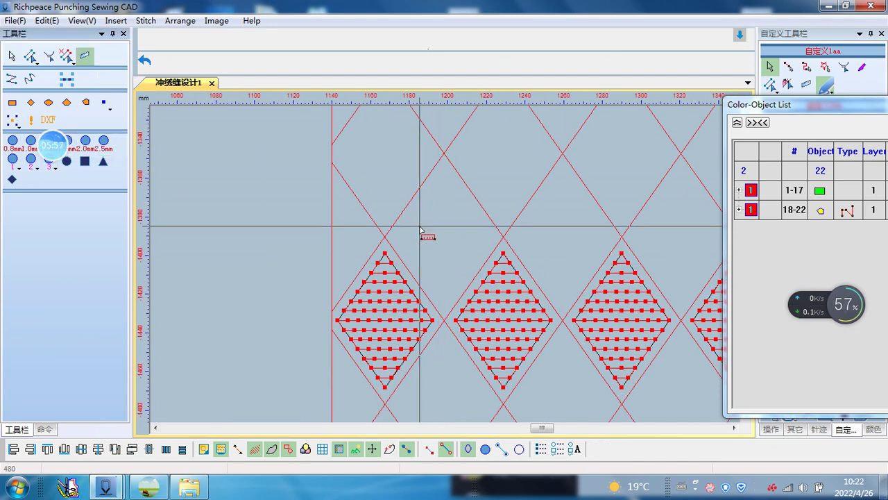
right_click(594, 175)
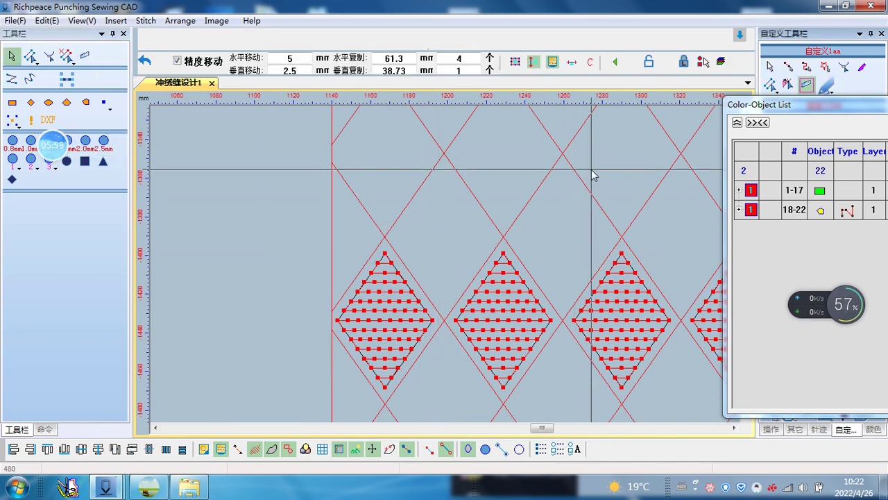
click(826, 84)
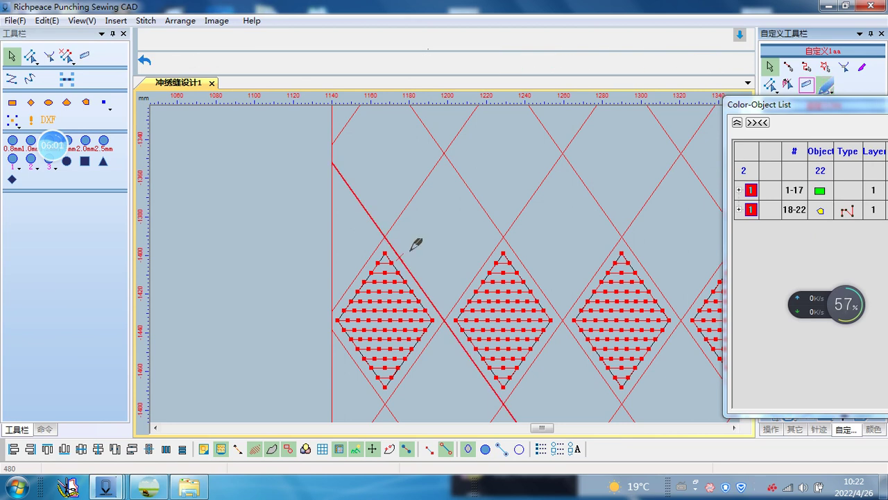
click(371, 216)
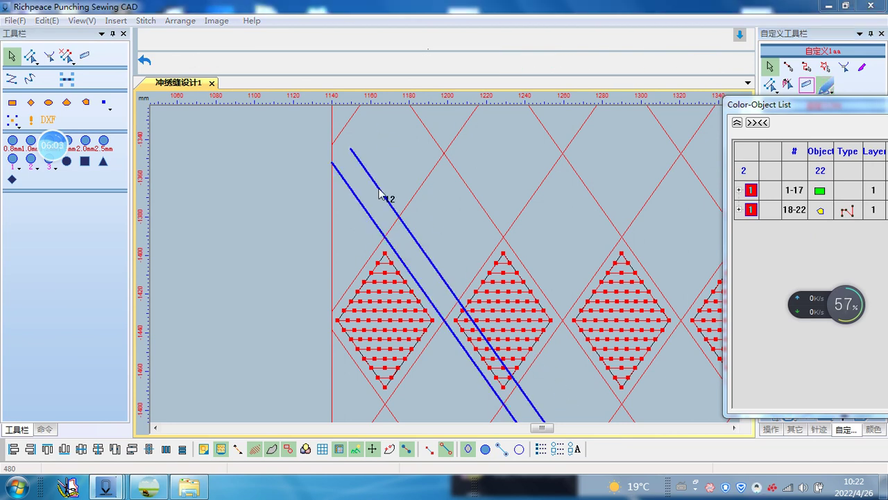
click(390, 201)
key(Return)
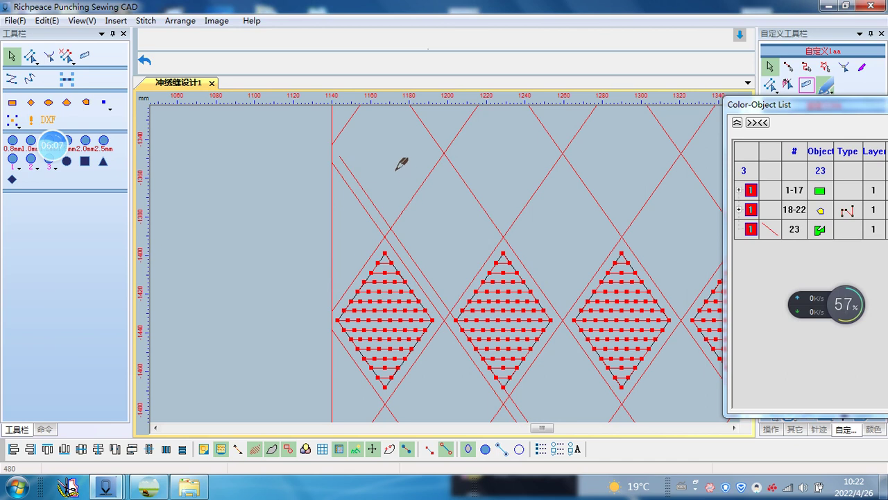
right_click(411, 188)
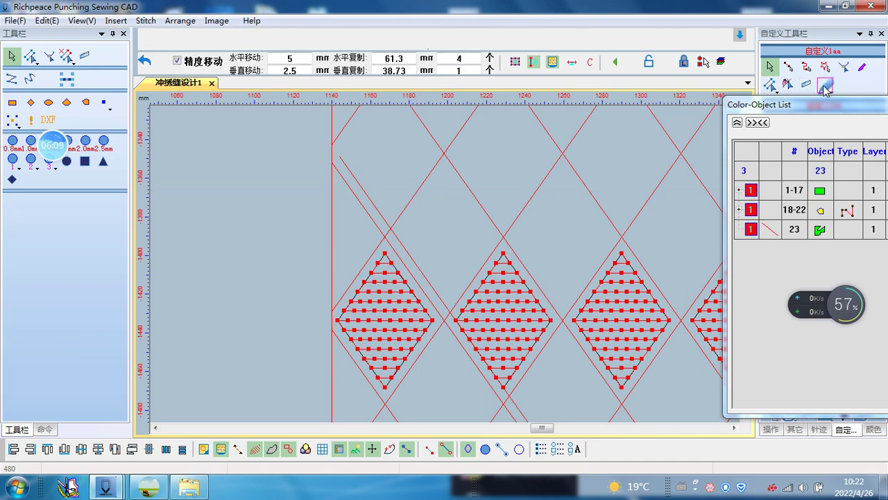
Step: Draw a short new diagonal line and add a parallel copy 5 mm from it
click(805, 85)
click(424, 183)
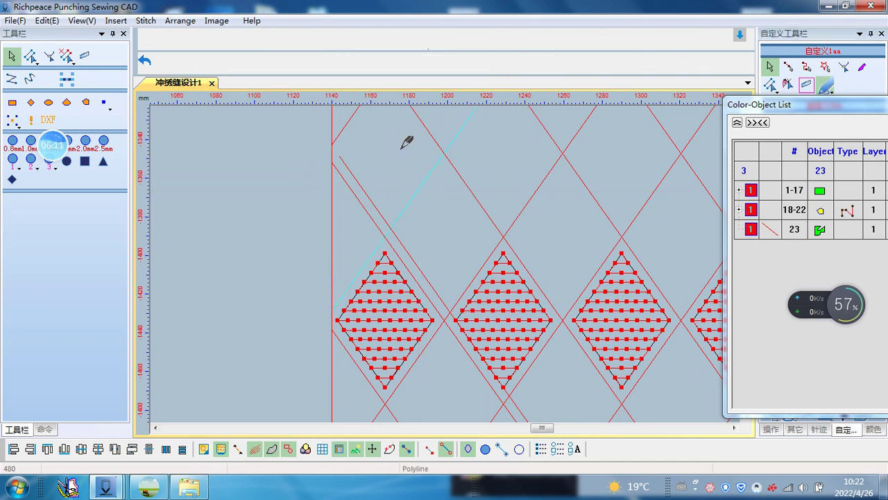
click(416, 194)
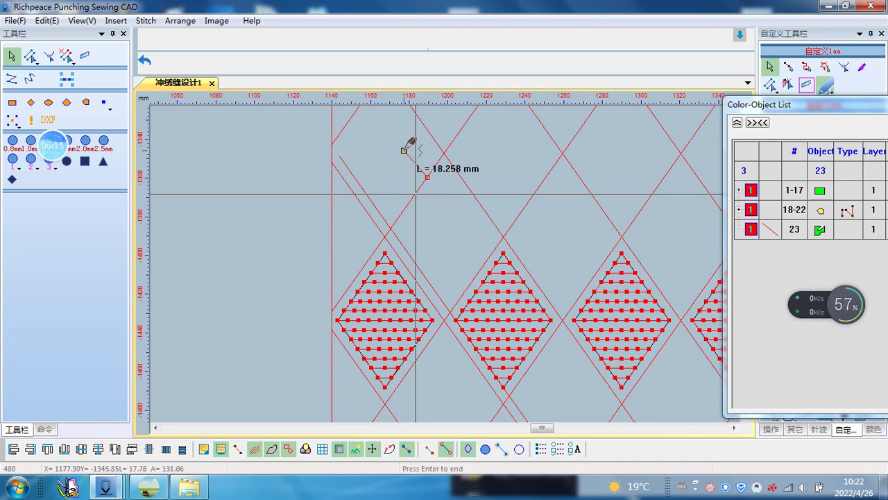
click(408, 167)
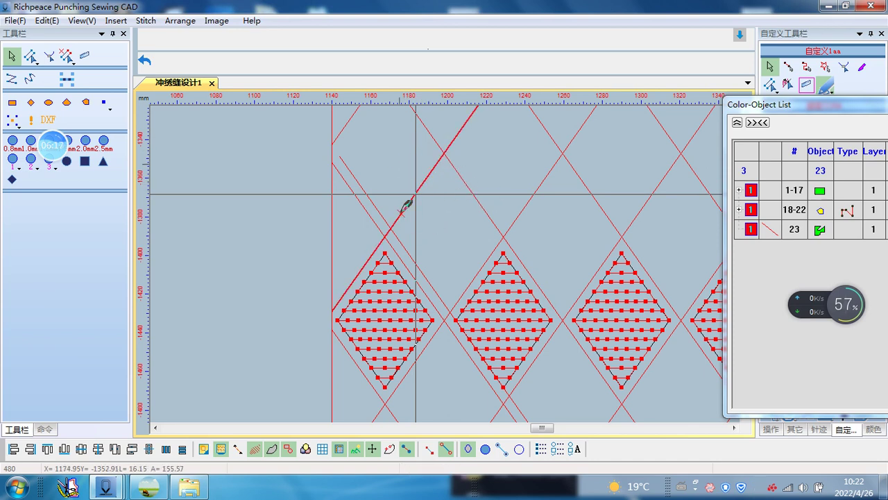
click(402, 188)
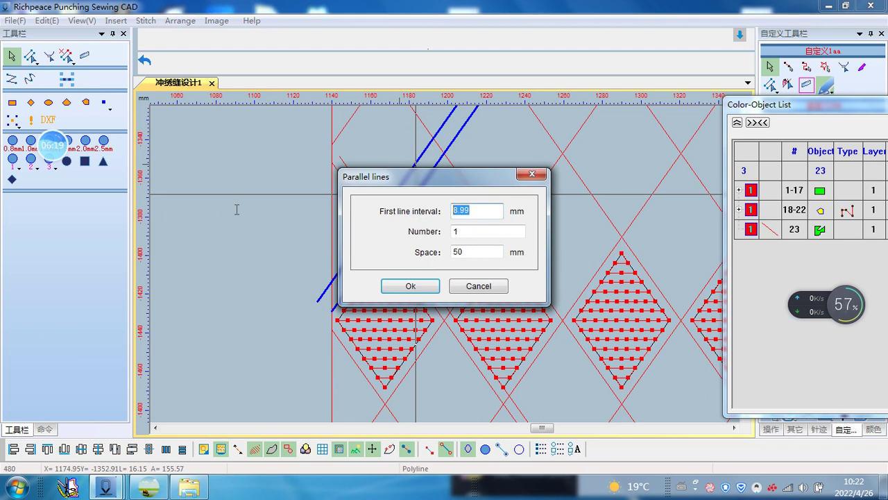
text(5)
key(Return)
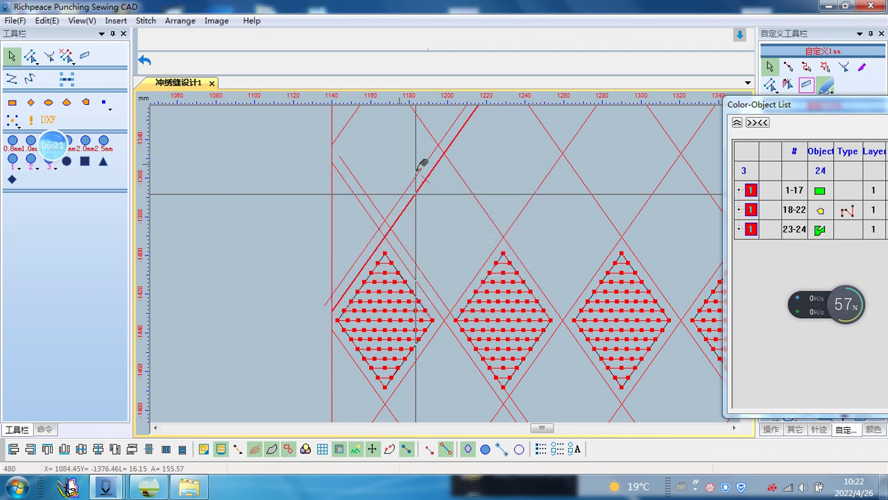
scroll(448, 256, up, 2)
scroll(453, 262, down, 4)
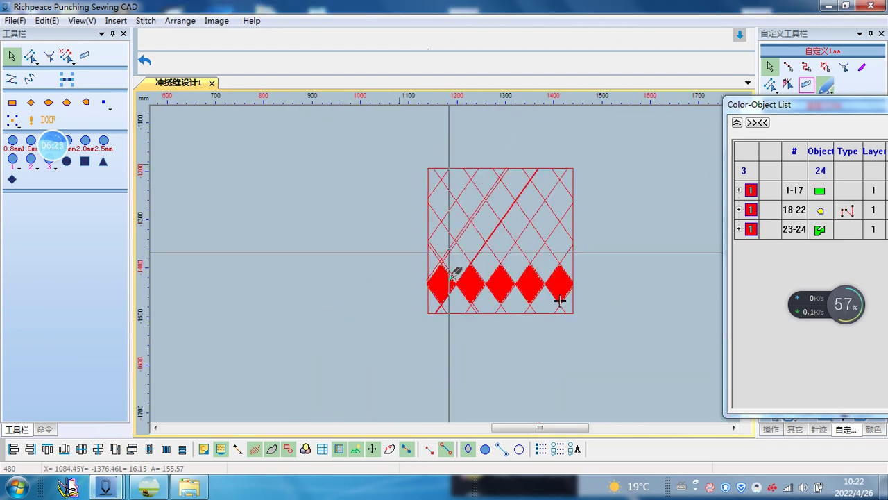
scroll(451, 255, up, 3)
click(84, 54)
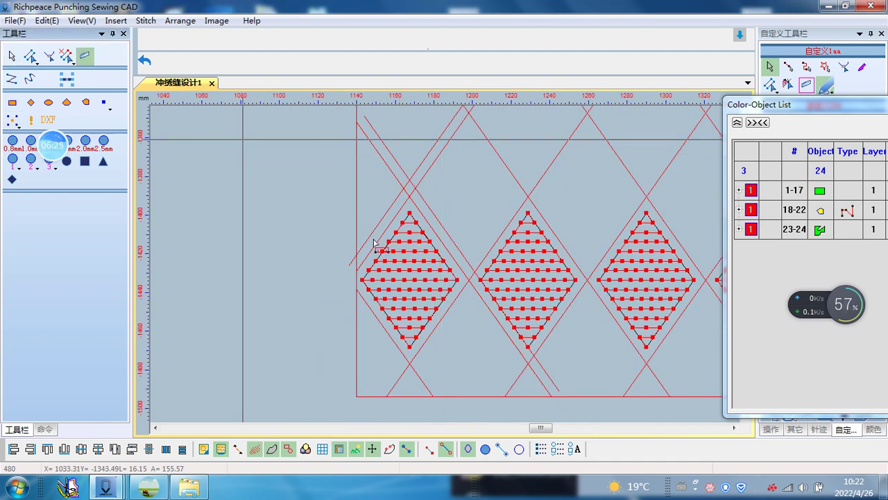
Step: Measure the diamond's height and enter 86.43 as the vertical copy distance
click(411, 350)
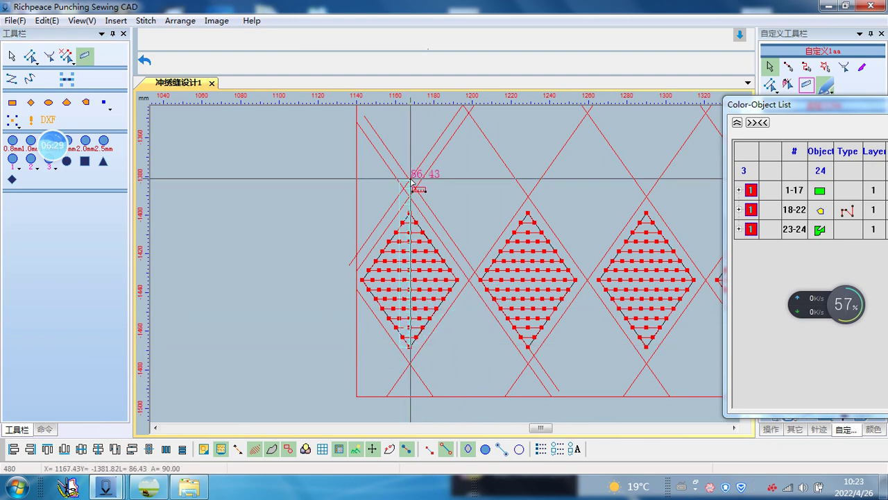
scroll(410, 182, up, 3)
scroll(444, 212, up, 2)
scroll(445, 267, up, 1)
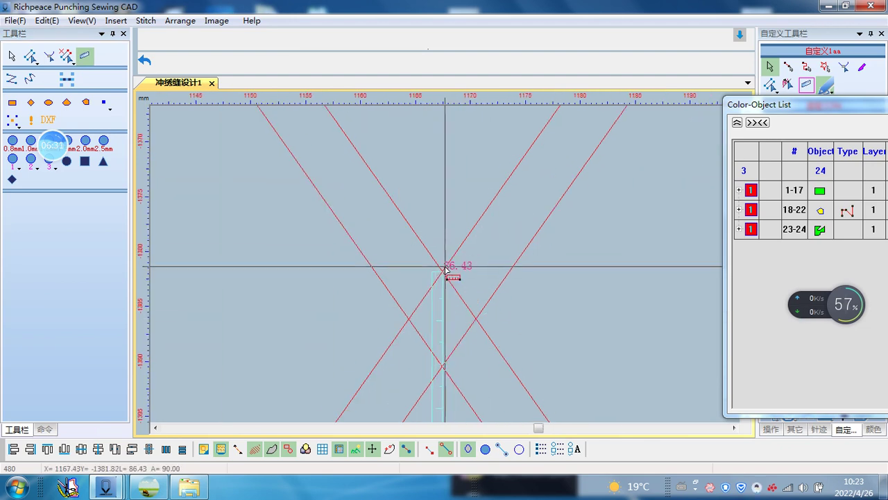
scroll(445, 268, up, 1)
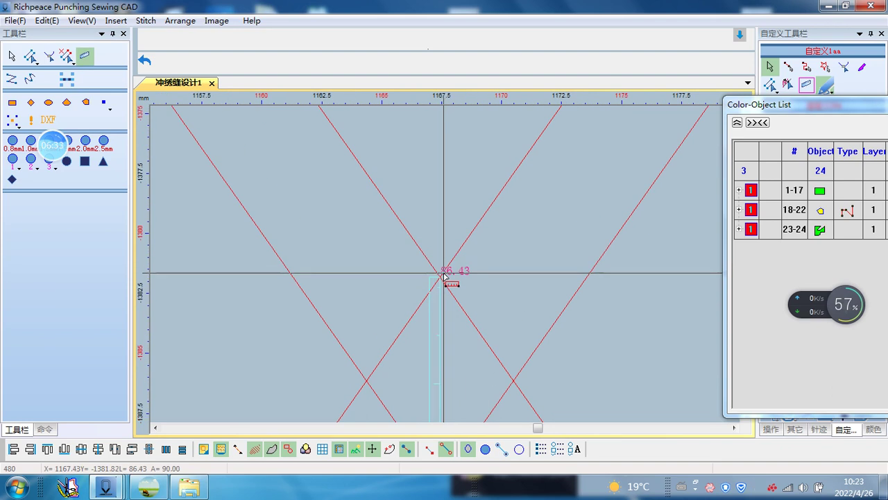
key(Escape)
scroll(444, 272, down, 2)
scroll(446, 269, down, 2)
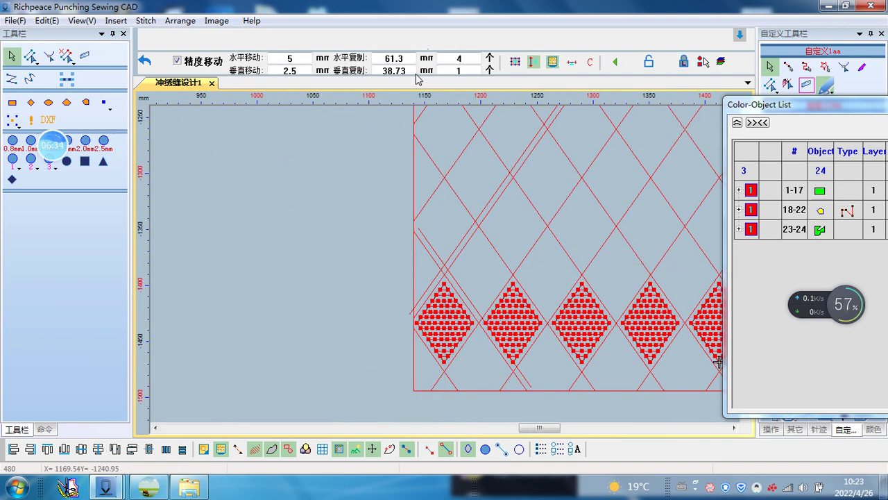
text(86.43)
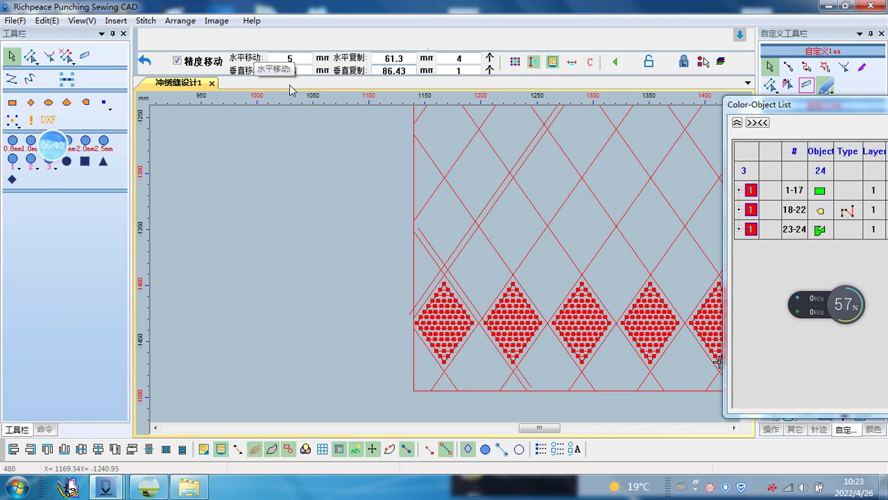
Step: Select all five diamonds and copy them 86.43 mm upward as a second row
click(444, 305)
shift+click(517, 333)
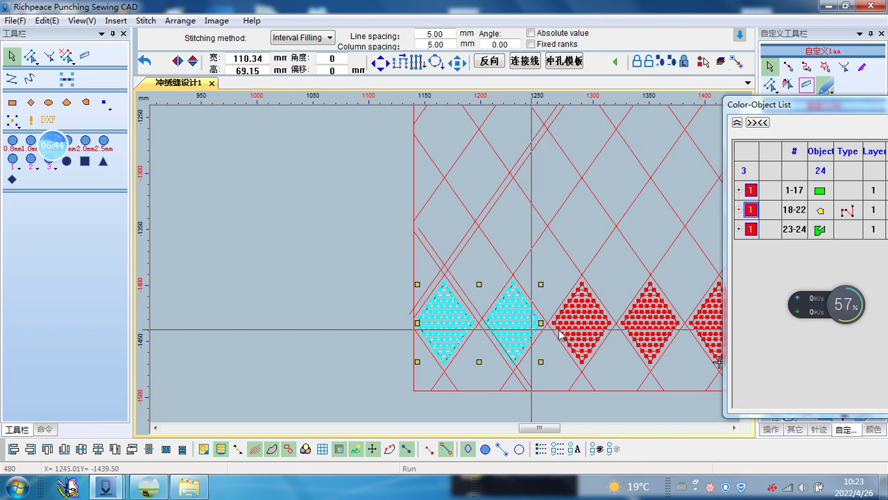
shift+click(581, 325)
shift+click(650, 325)
scroll(447, 260, down, 2)
scroll(448, 263, up, 1)
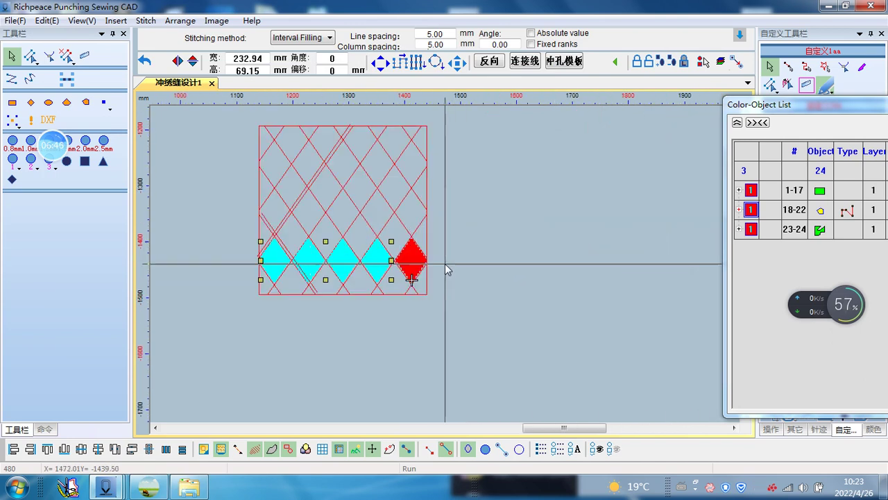
shift+click(412, 279)
scroll(412, 279, up, 3)
scroll(631, 347, down, 1)
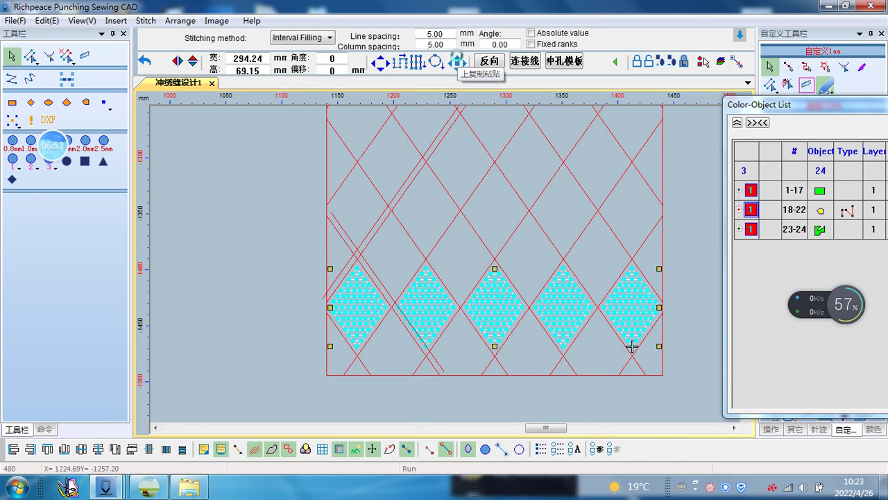
click(460, 63)
scroll(445, 268, up, 3)
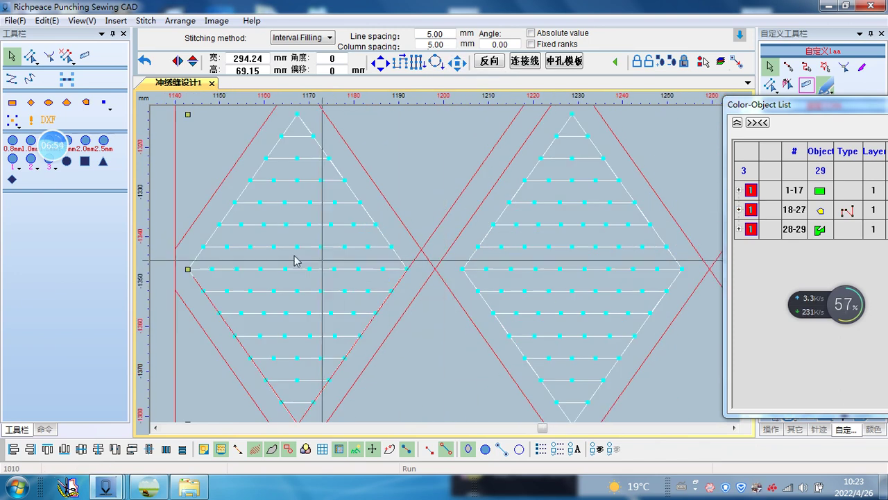
scroll(307, 271, down, 3)
scroll(446, 269, up, 3)
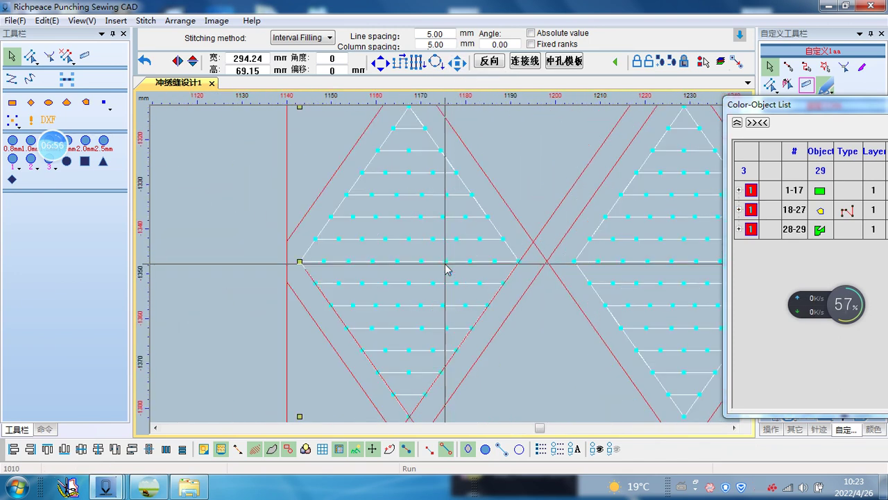
scroll(446, 270, down, 3)
click(345, 261)
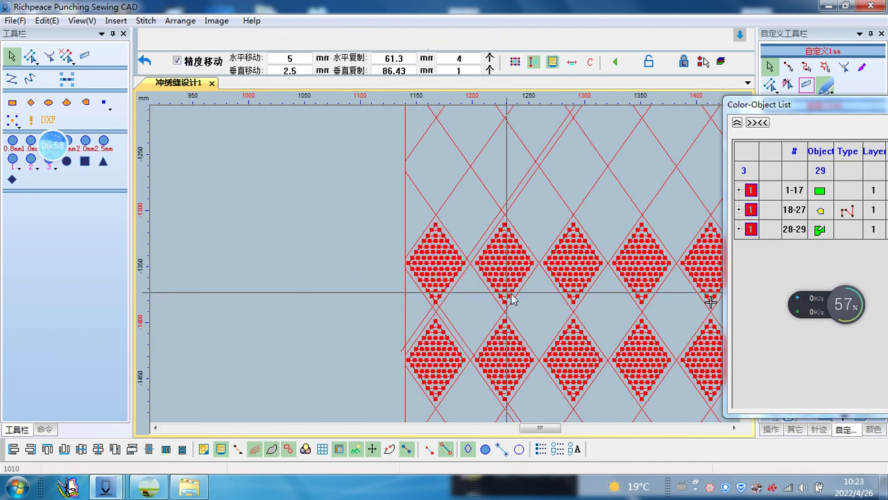
Step: Select the five diamonds of the bottom row
scroll(446, 269, up, 3)
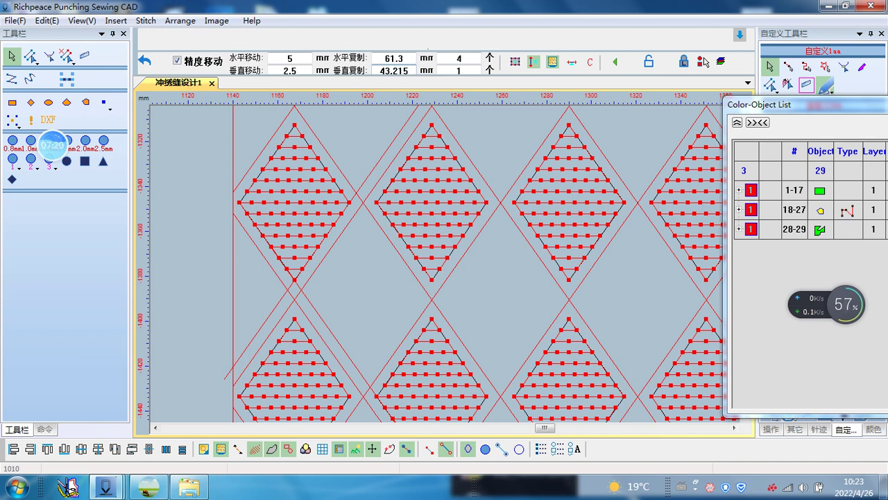
click(390, 115)
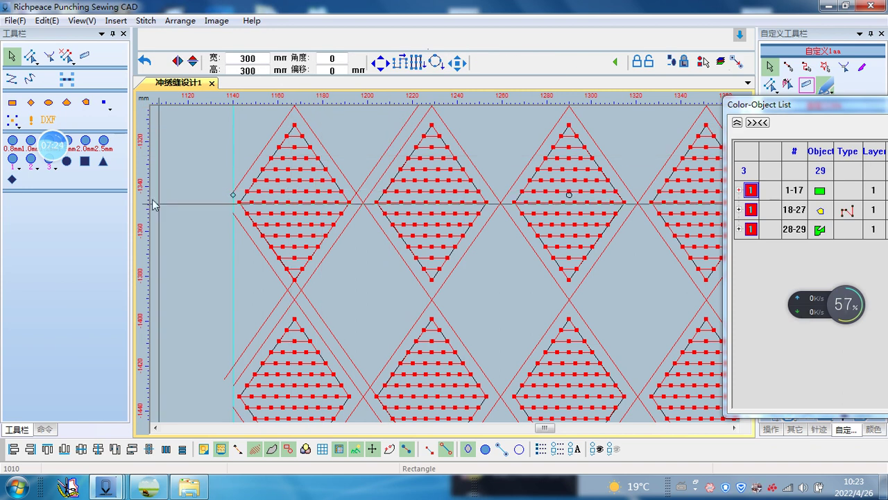
click(183, 221)
scroll(449, 264, down, 3)
click(416, 302)
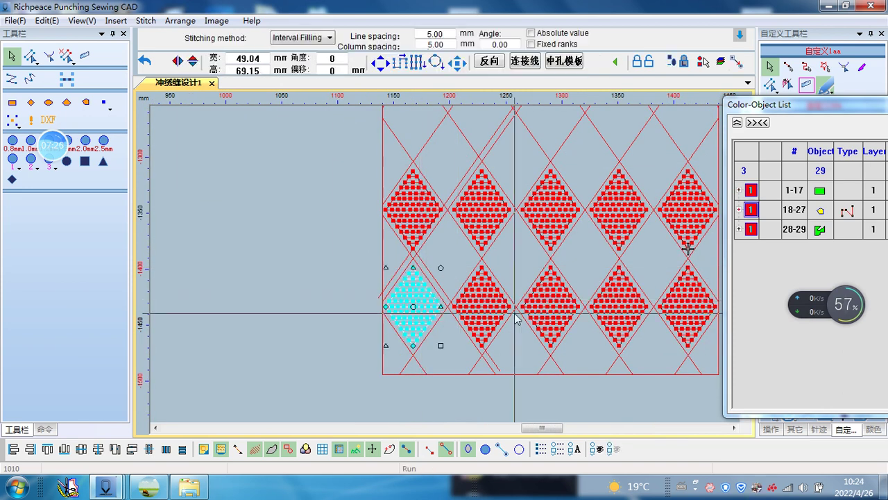
scroll(452, 271, down, 2)
scroll(452, 271, up, 2)
shift+click(317, 269)
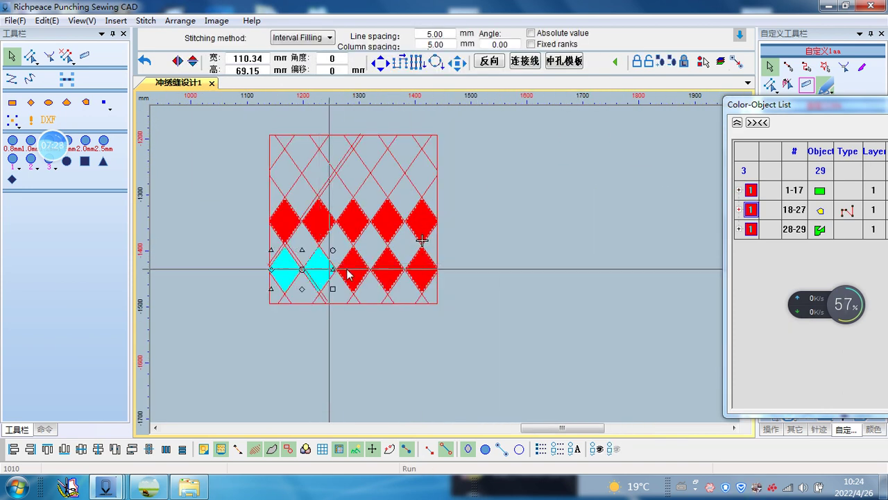
shift+click(352, 270)
shift+click(390, 268)
shift+click(425, 269)
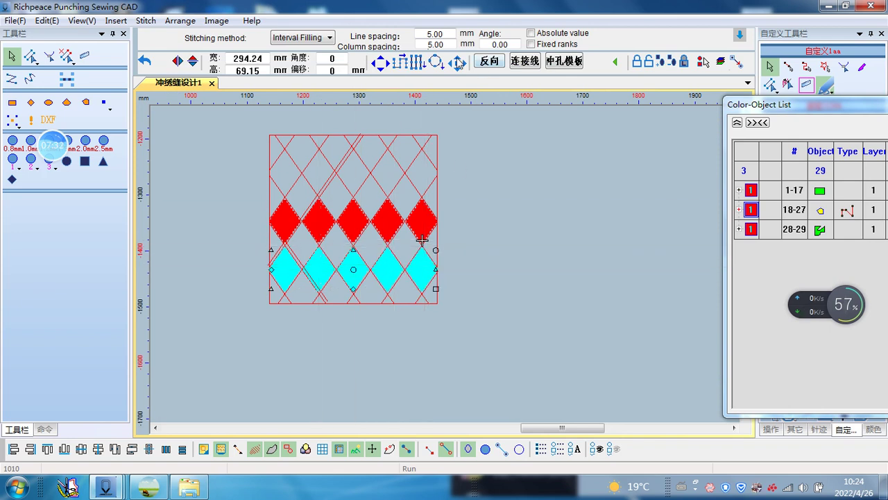
Step: Copy the bottom row 43.215 mm upward, centred between the two existing rows
click(458, 63)
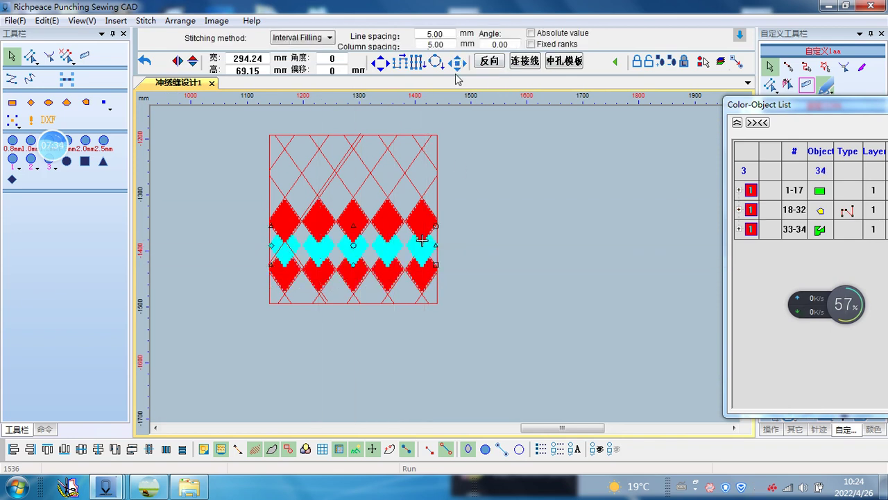
scroll(367, 254, up, 3)
scroll(446, 271, down, 3)
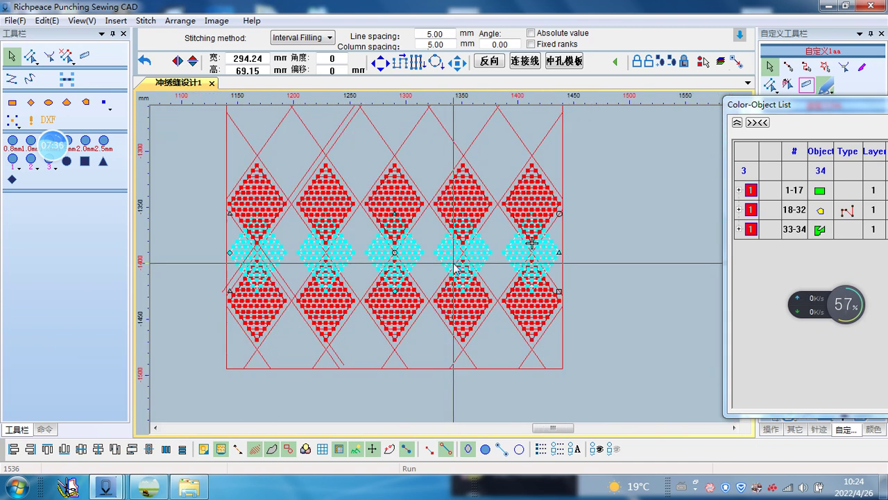
scroll(446, 270, up, 3)
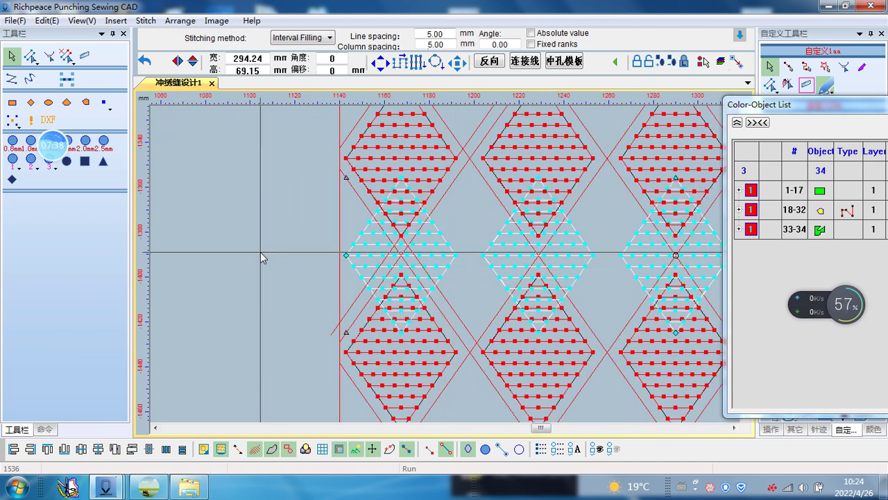
Step: Draw a new diagonal line starting at the pattern's left across the diamonds
click(202, 257)
scroll(447, 269, up, 2)
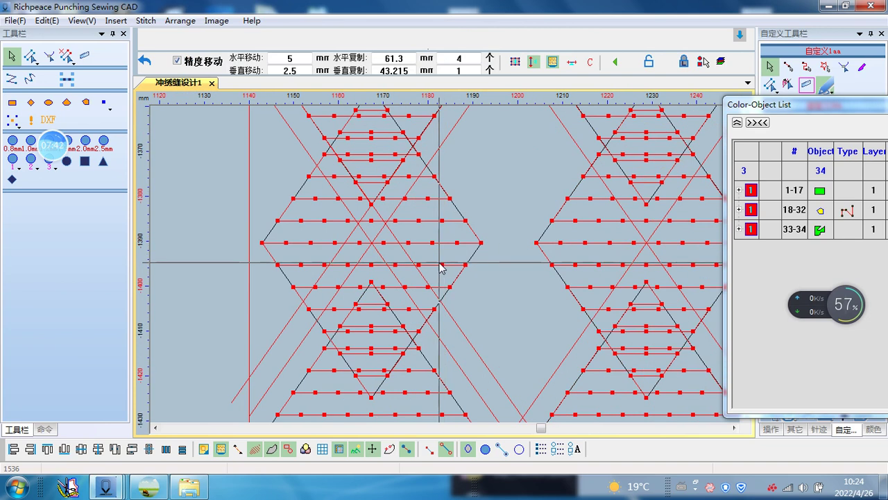
scroll(446, 269, down, 2)
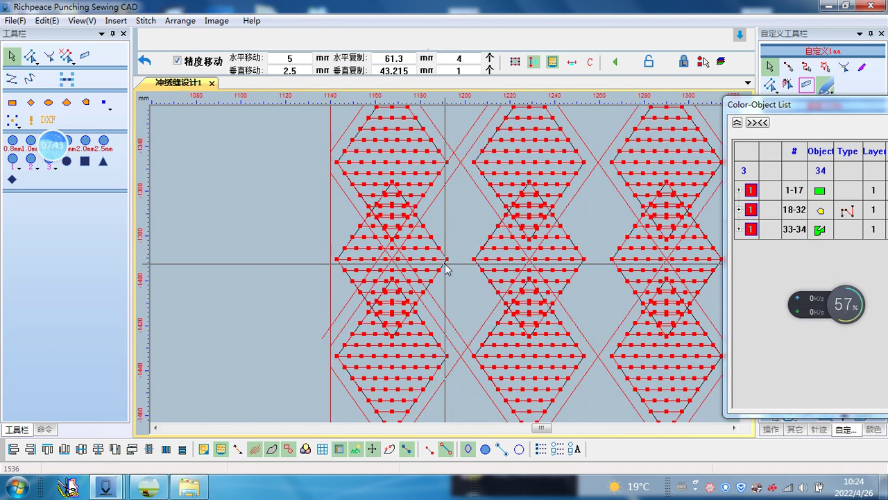
scroll(274, 156, down, 1)
click(283, 259)
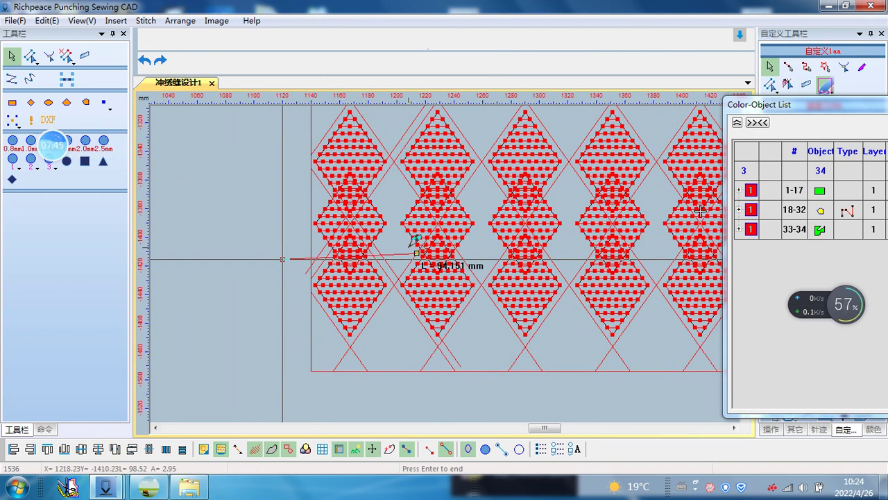
scroll(450, 254, up, 1)
scroll(464, 271, up, 1)
scroll(451, 255, down, 1)
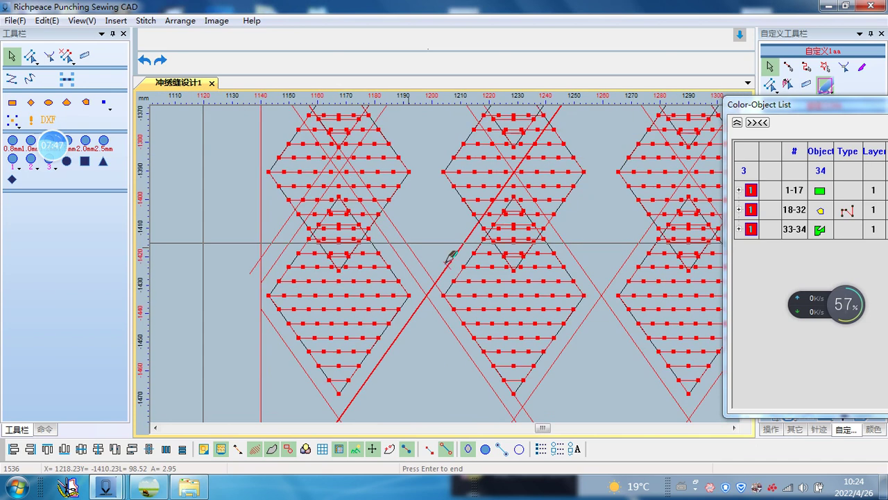
key(Return)
Step: Add a line parallel to the new diagonal, 5 mm away
click(458, 198)
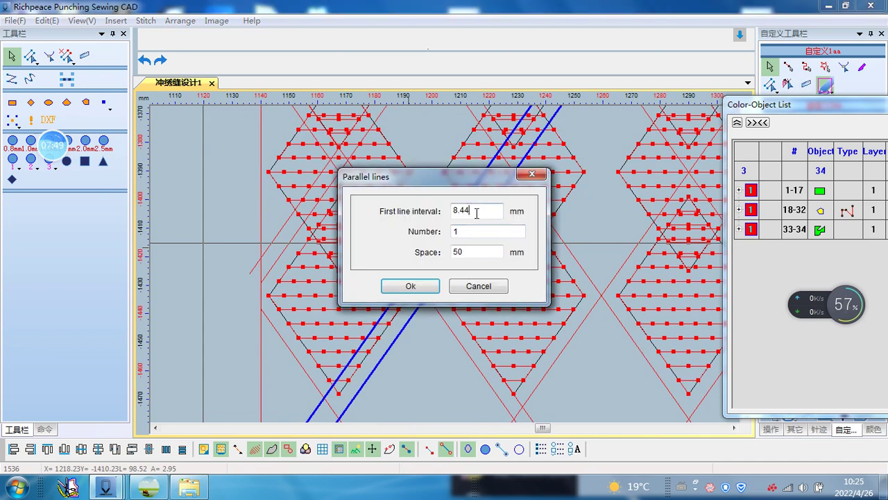
text(0)
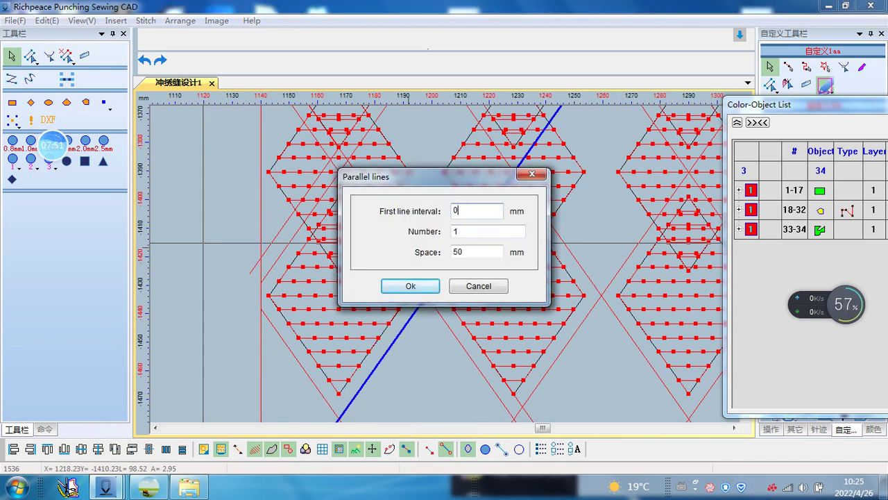
text(5)
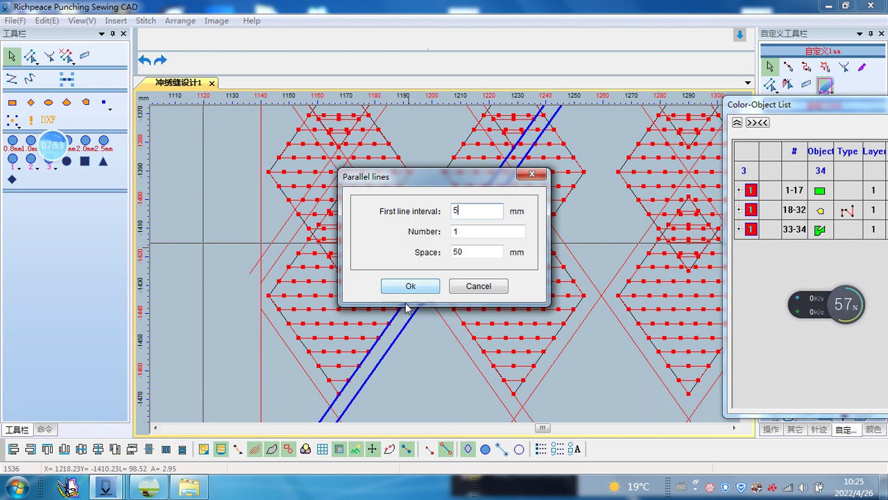
click(411, 286)
scroll(454, 253, up, 2)
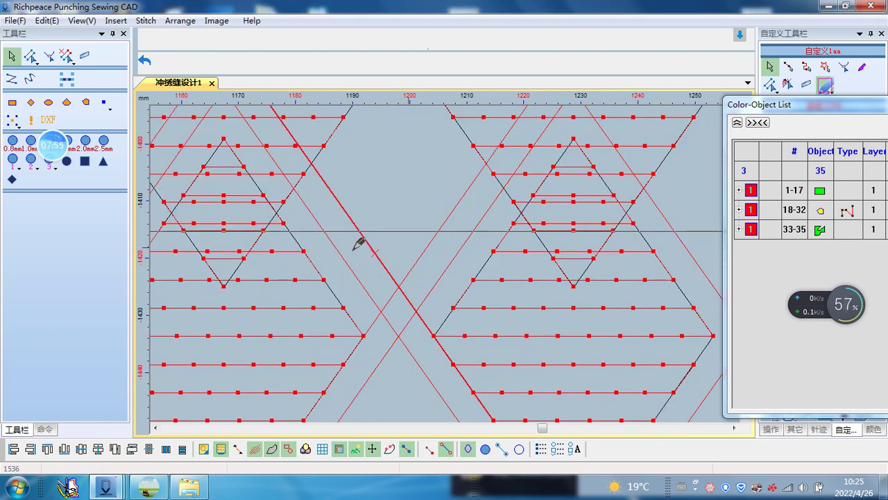
Step: Measure the 30.65 mm offset between diamond tips and use it as the horizontal move step
click(84, 57)
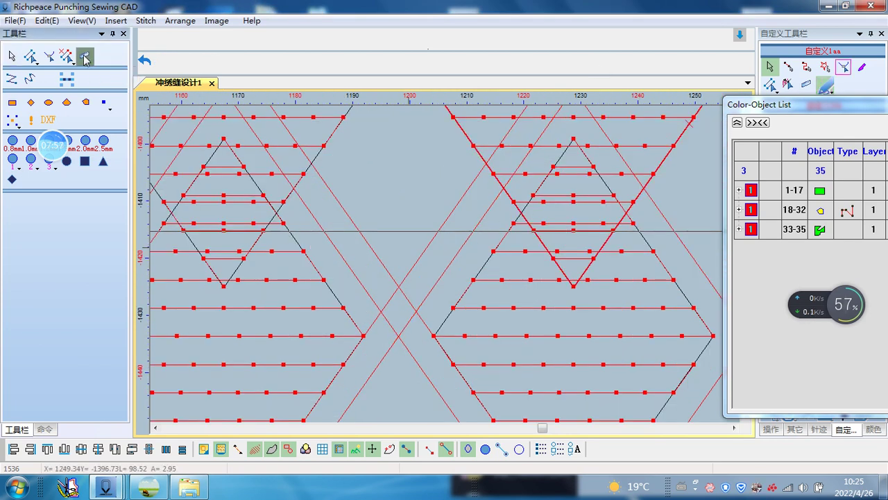
click(224, 286)
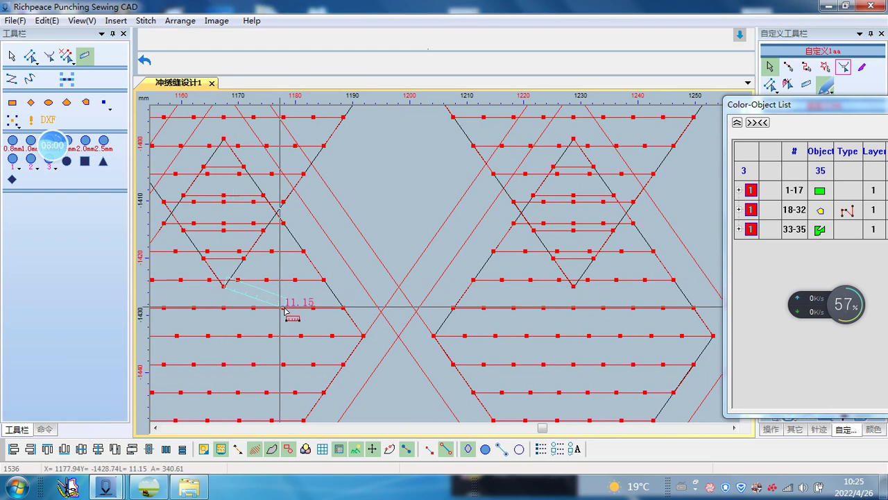
click(406, 293)
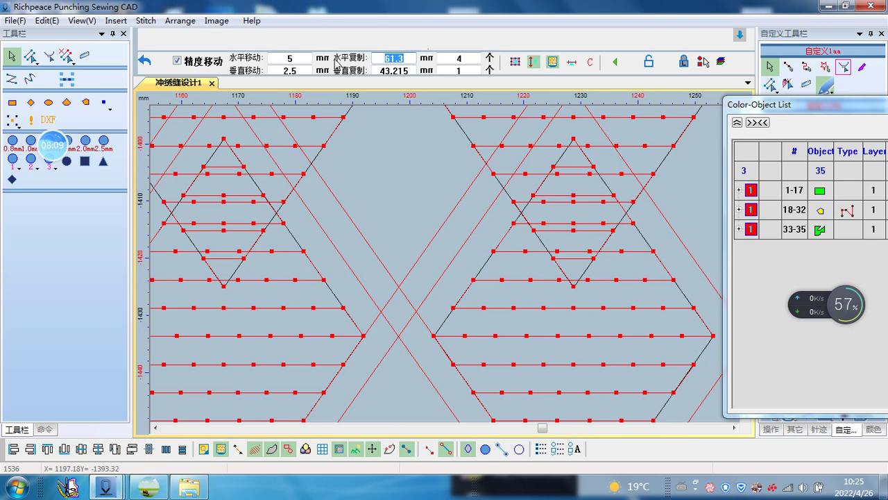
click(395, 194)
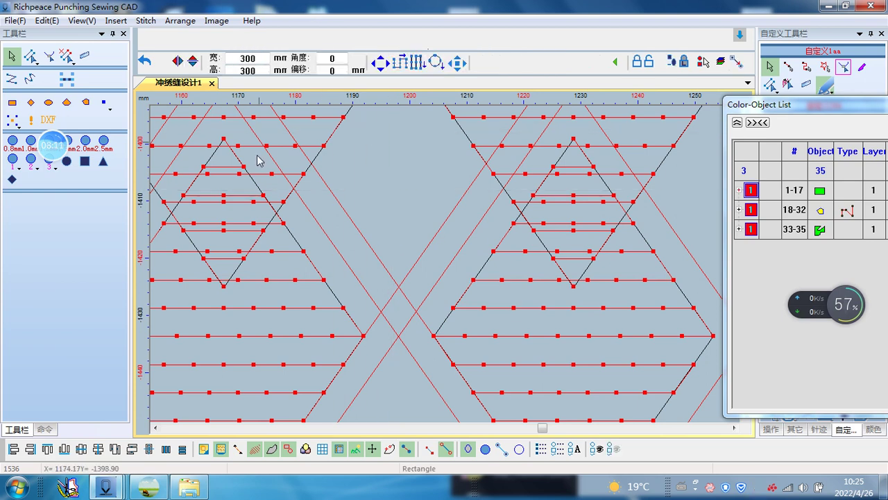
click(390, 193)
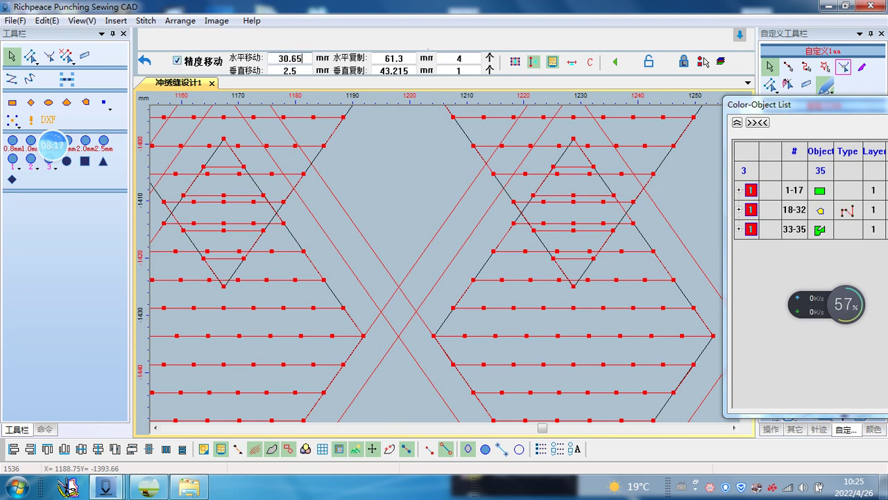
Step: Select the five middle-row diamond fills
click(417, 143)
scroll(444, 264, down, 3)
scroll(463, 270, down, 2)
scroll(463, 269, up, 2)
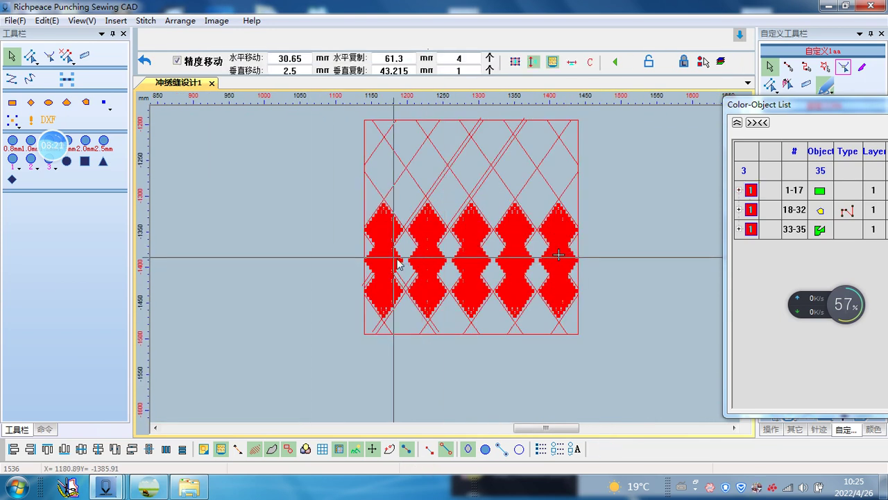
click(399, 263)
shift+click(444, 262)
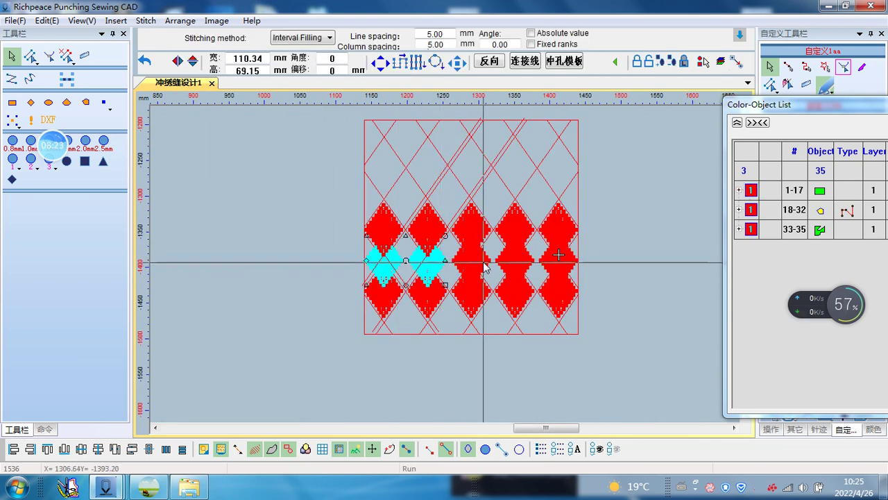
shift+click(488, 262)
shift+click(531, 262)
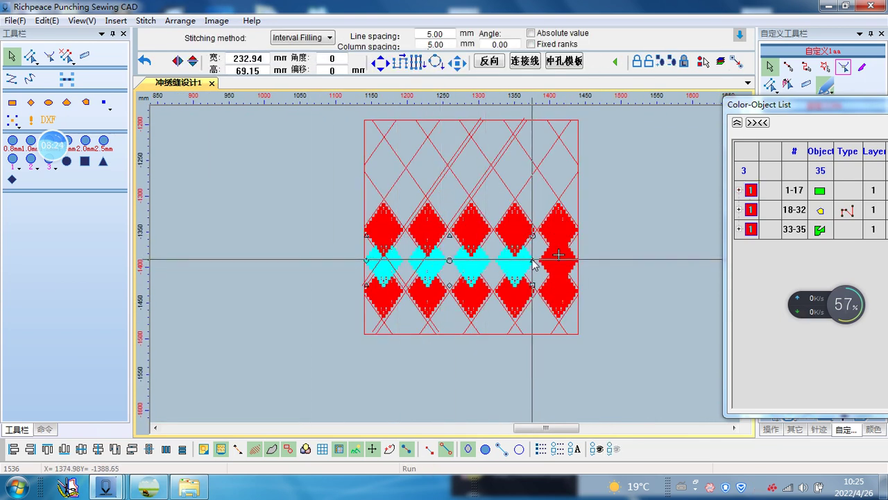
shift+click(574, 262)
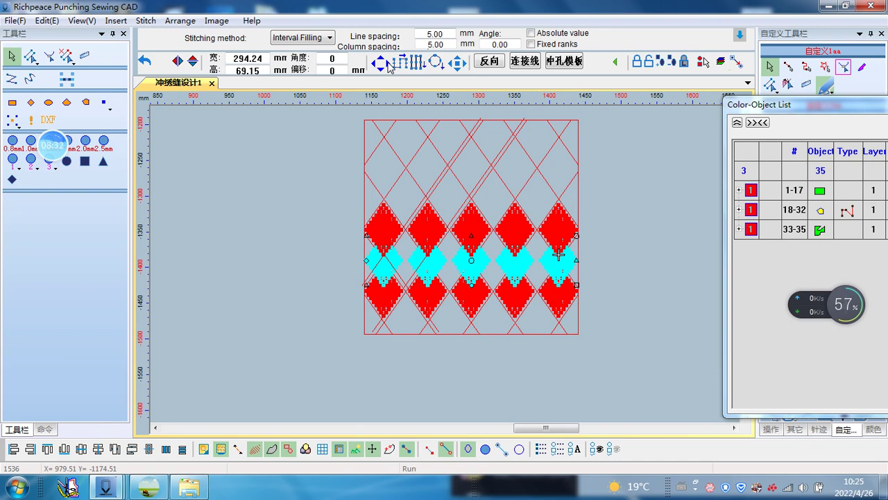
Step: Shift the selected middle row 30.65 mm right, then deselect it
click(406, 258)
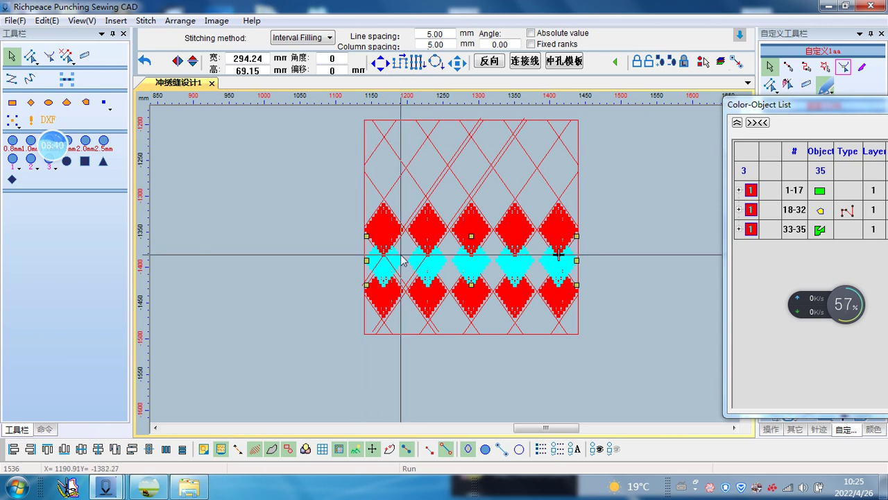
key(Right)
click(628, 215)
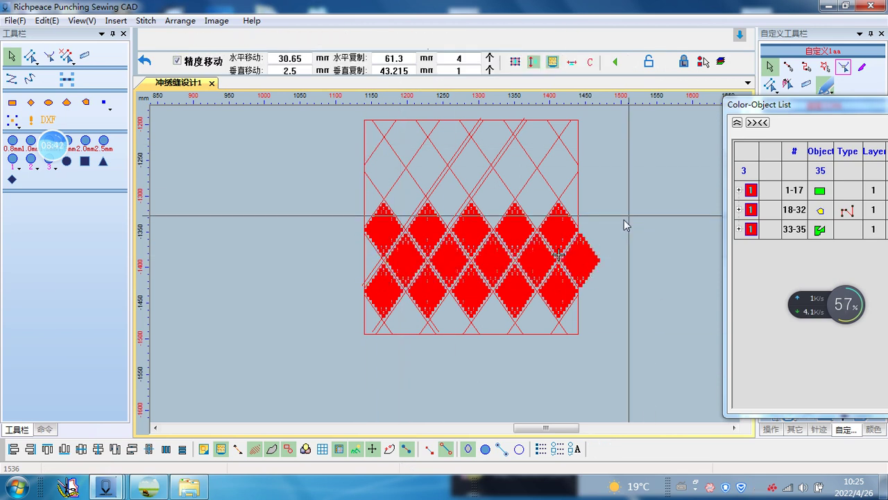
scroll(561, 257, up, 2)
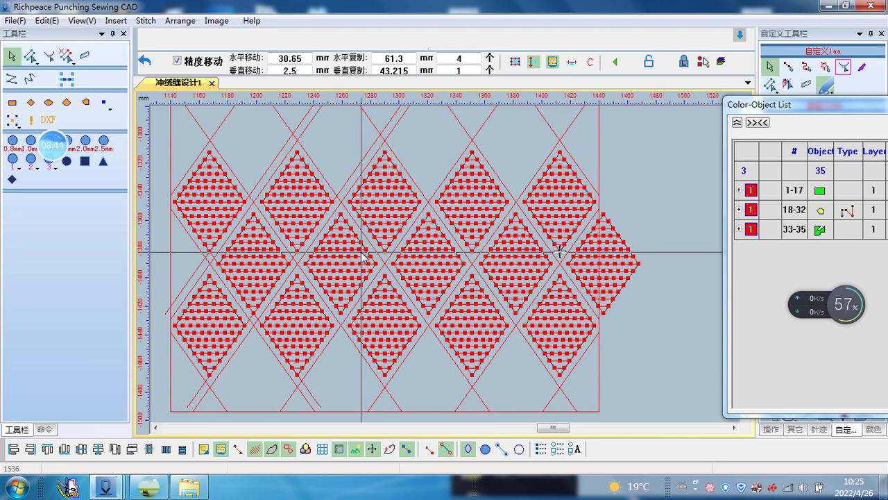
scroll(529, 274, down, 2)
scroll(367, 277, up, 2)
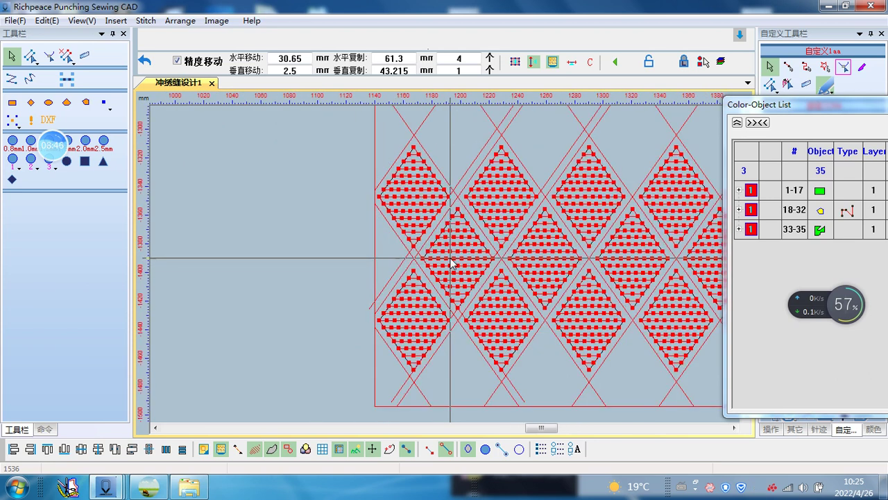
click(458, 243)
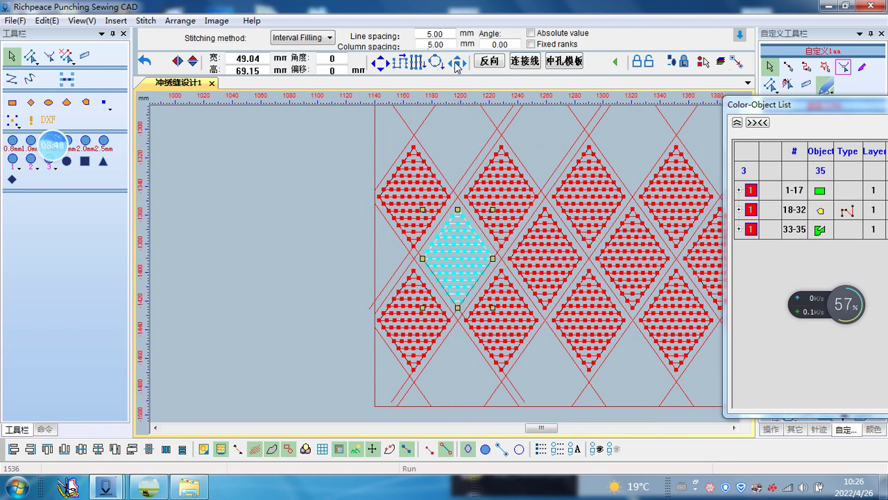
click(375, 64)
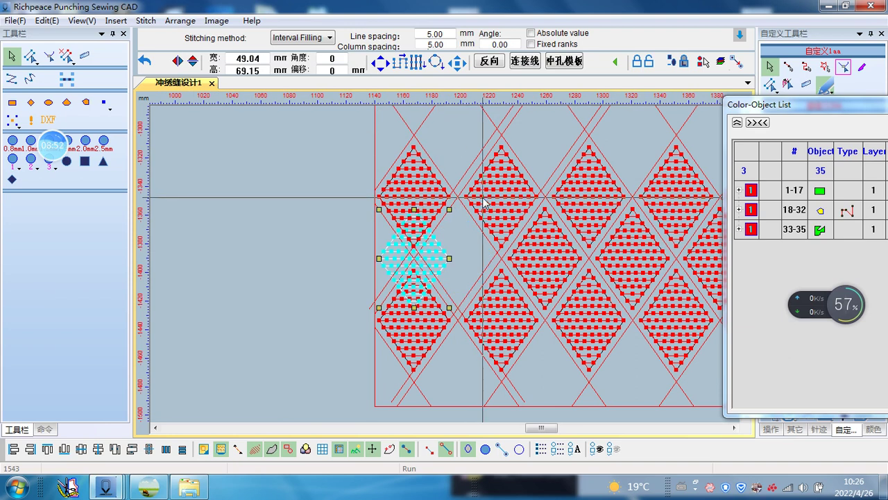
drag(416, 243, 461, 243)
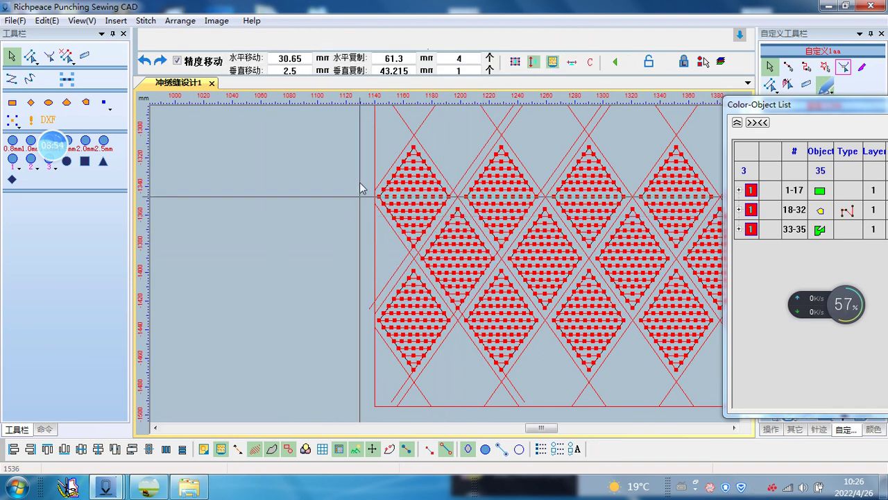
click(84, 55)
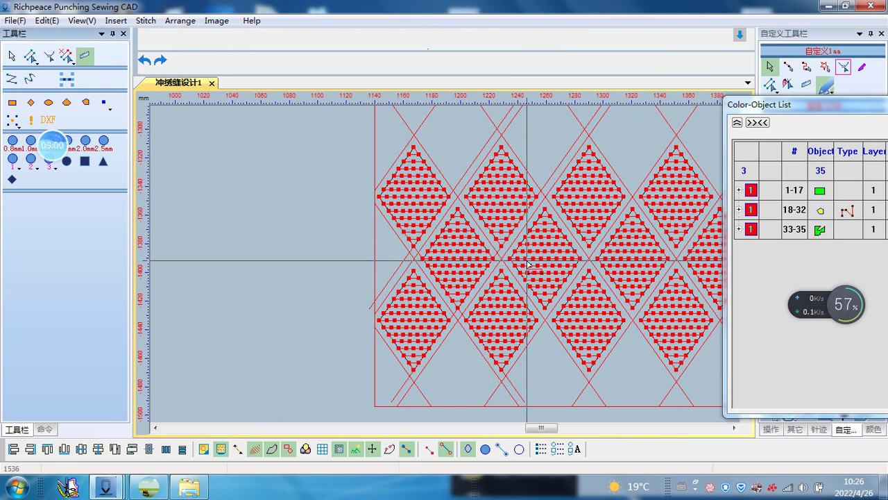
Step: Measure the 61.30 mm gap between neighbouring diamond points and set it as the horizontal move
click(512, 256)
scroll(439, 265, up, 2)
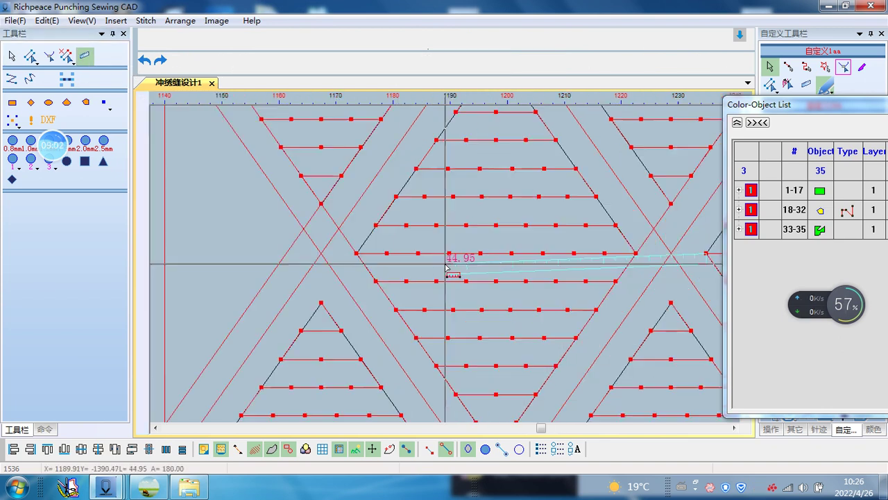
click(353, 256)
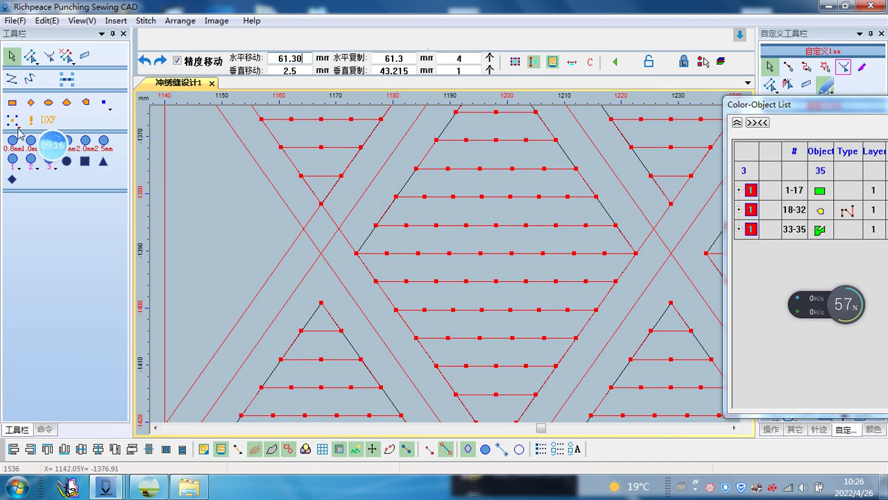
click(84, 56)
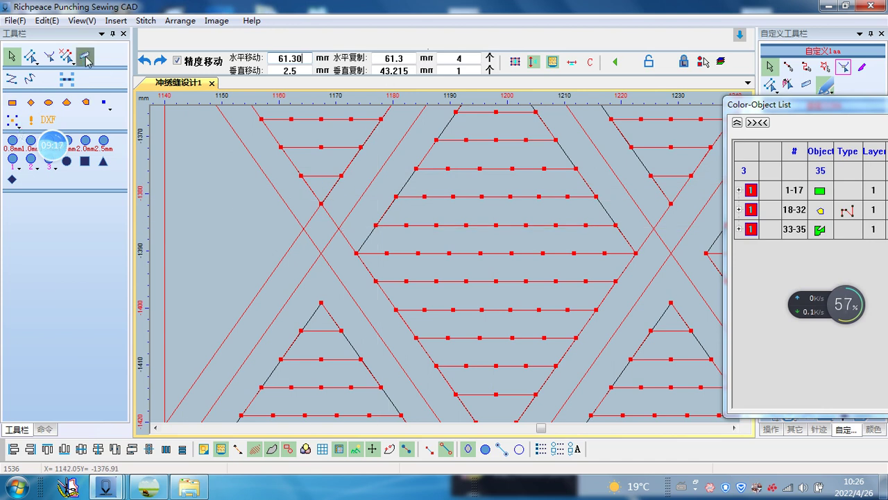
Step: Move one middle-row diamond fill 61.3 mm left to the square's left edge
right_click(470, 235)
click(470, 229)
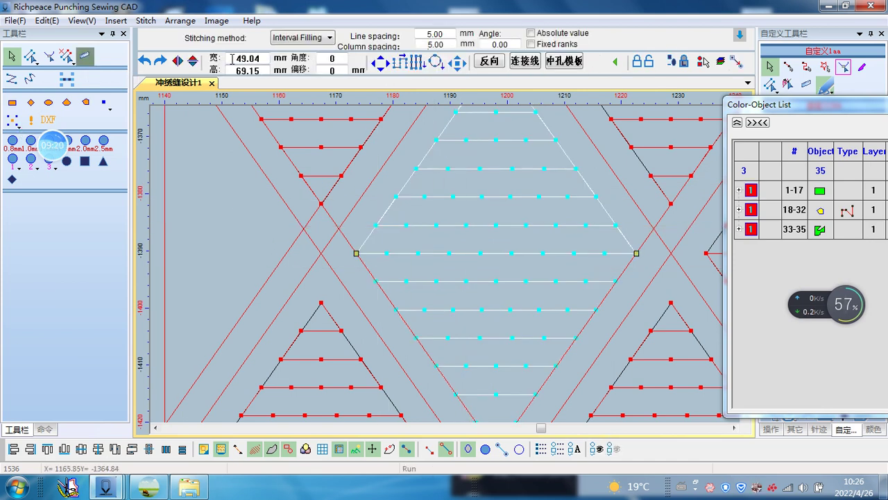
scroll(373, 109, down, 2)
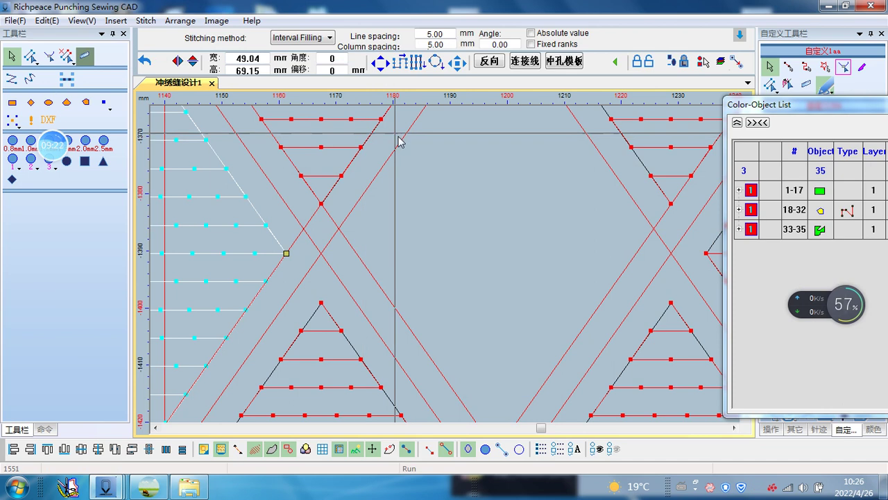
drag(356, 143, 448, 271)
scroll(458, 244, up, 2)
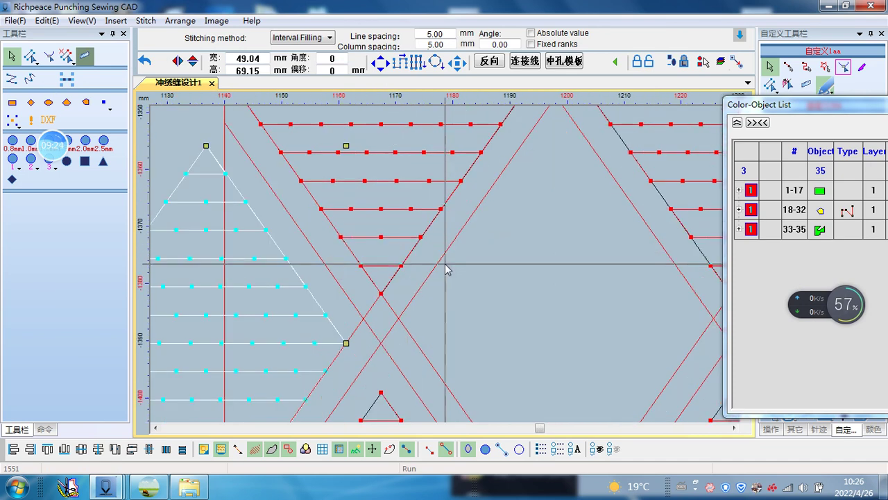
scroll(446, 269, down, 2)
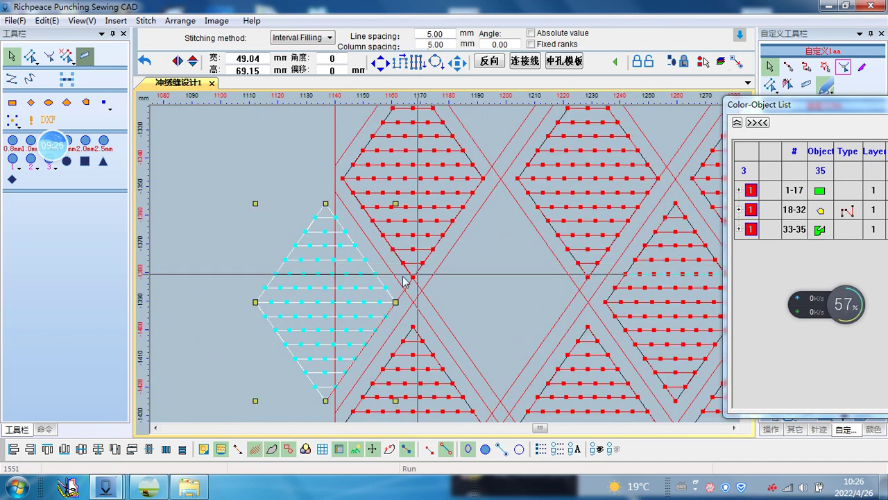
click(483, 291)
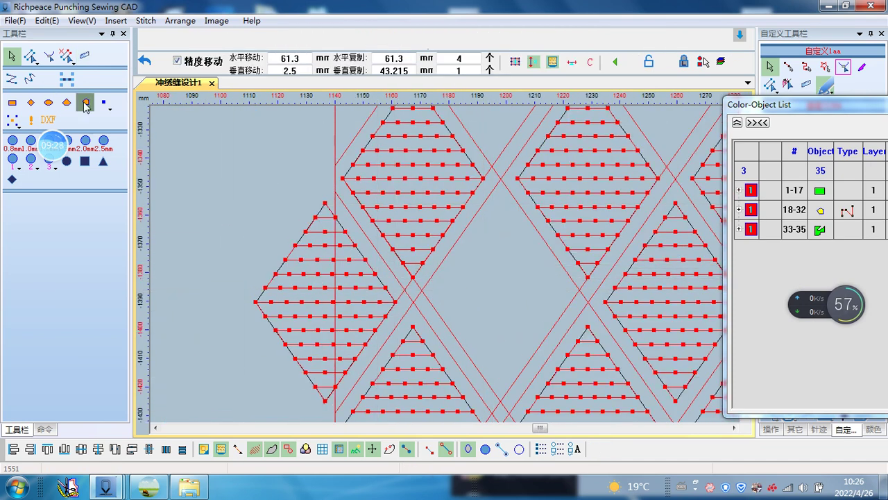
click(84, 55)
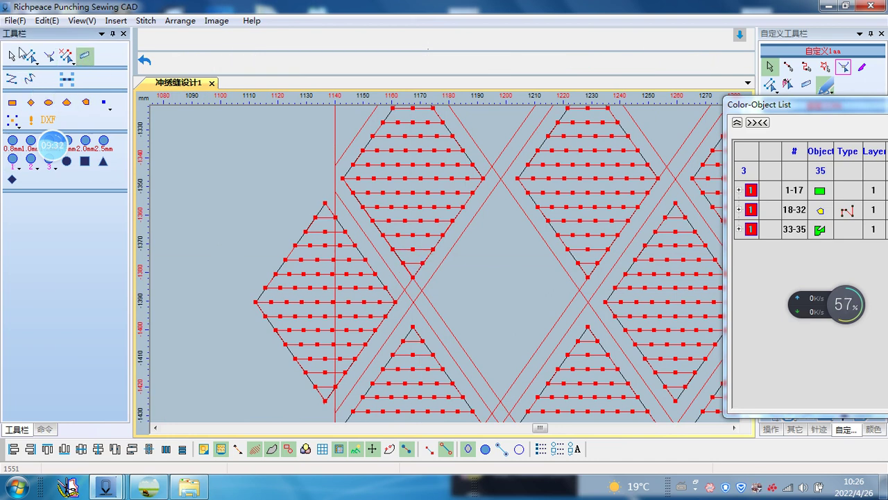
Step: Delete the extra middle-row diamond fill, leaving 33 objects in the design
click(12, 56)
scroll(456, 303, up, 2)
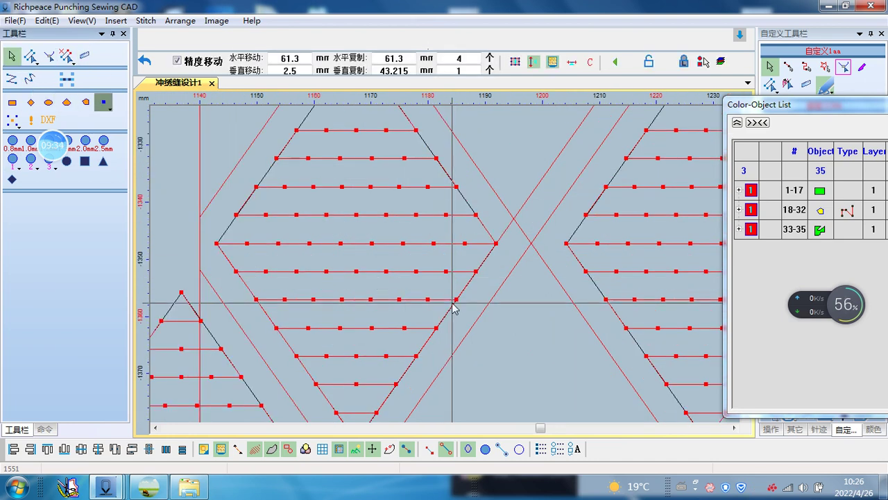
click(515, 379)
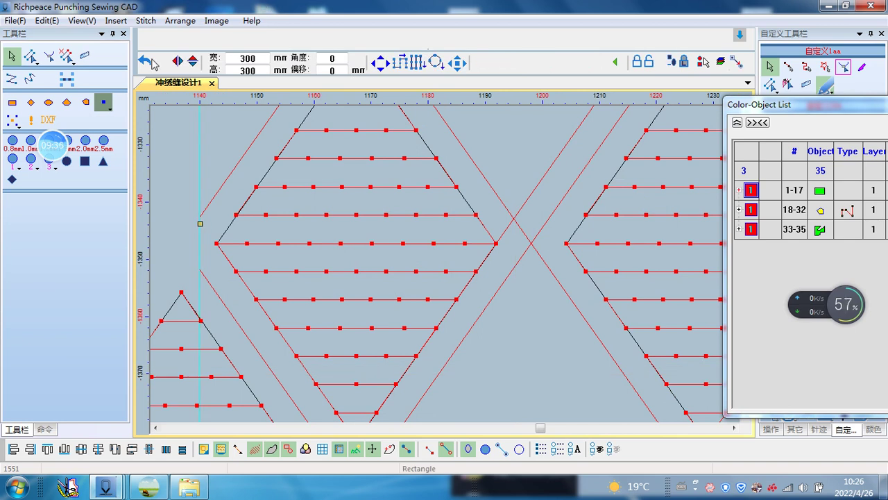
scroll(347, 264, down, 1)
scroll(331, 265, down, 2)
scroll(444, 292, down, 1)
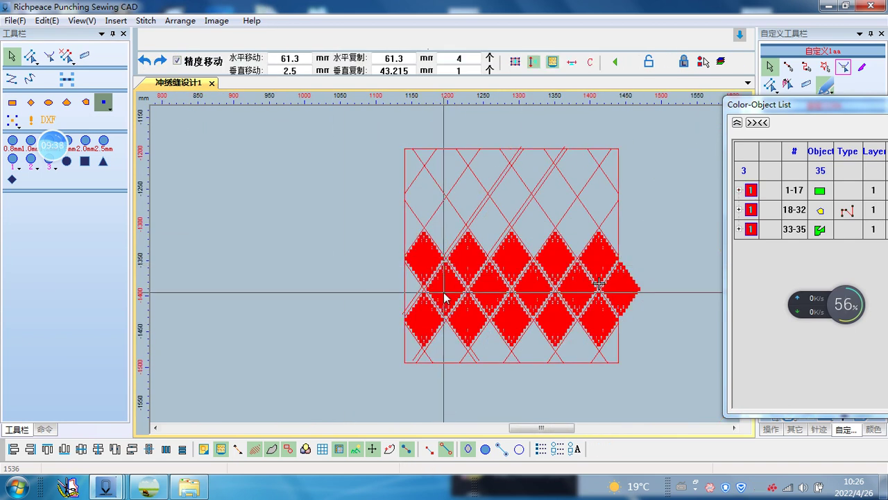
scroll(444, 296, up, 2)
click(450, 258)
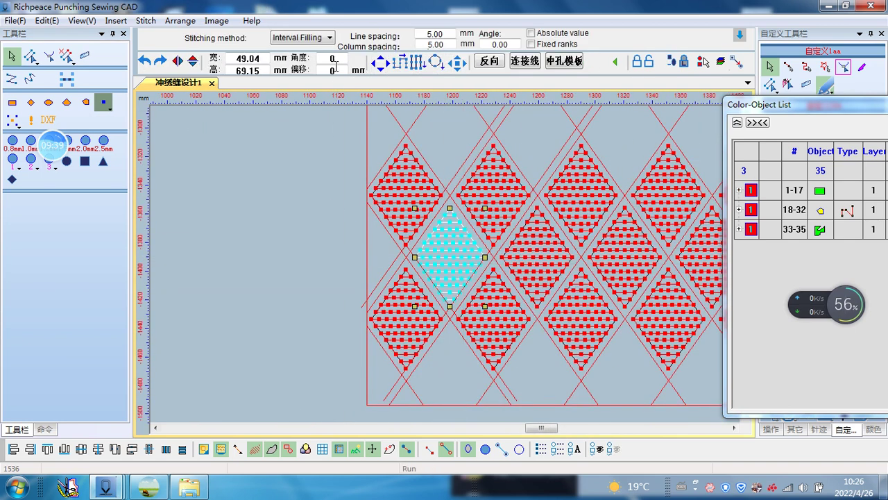
key(Delete)
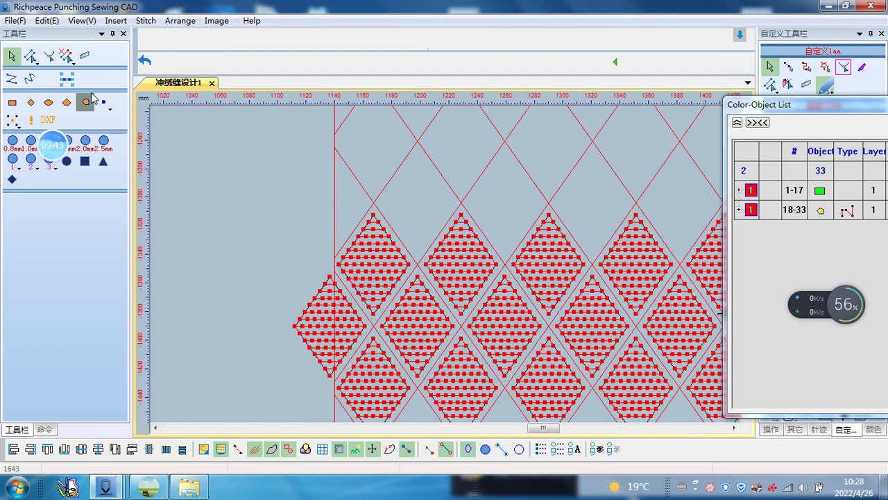
Step: Delete the stray punch stitches outside the square's left and right borders
click(68, 56)
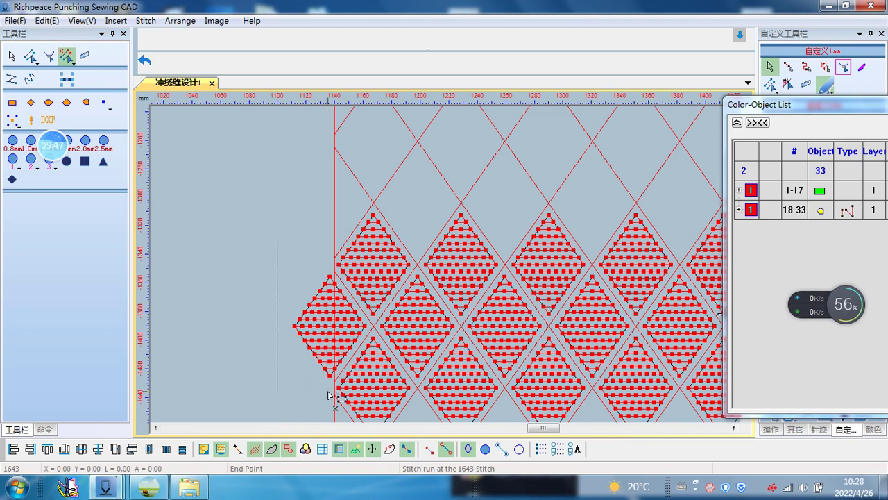
drag(330, 396, 334, 397)
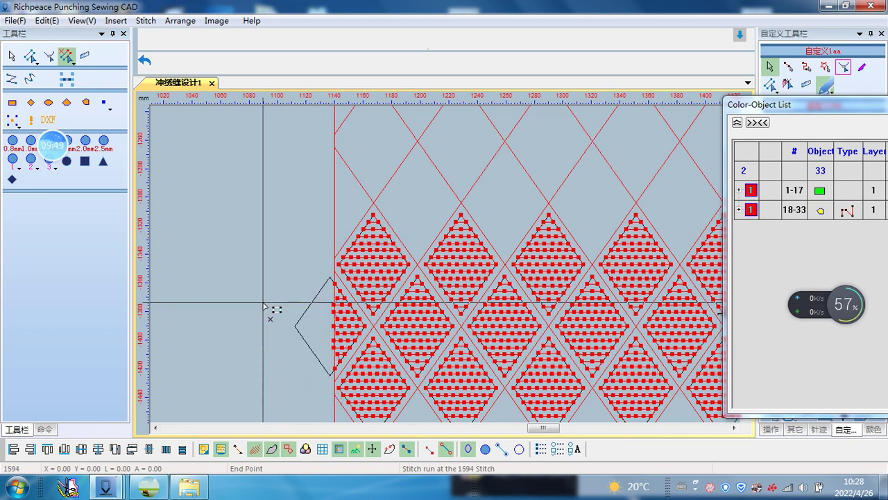
scroll(513, 271, down, 3)
scroll(474, 262, up, 2)
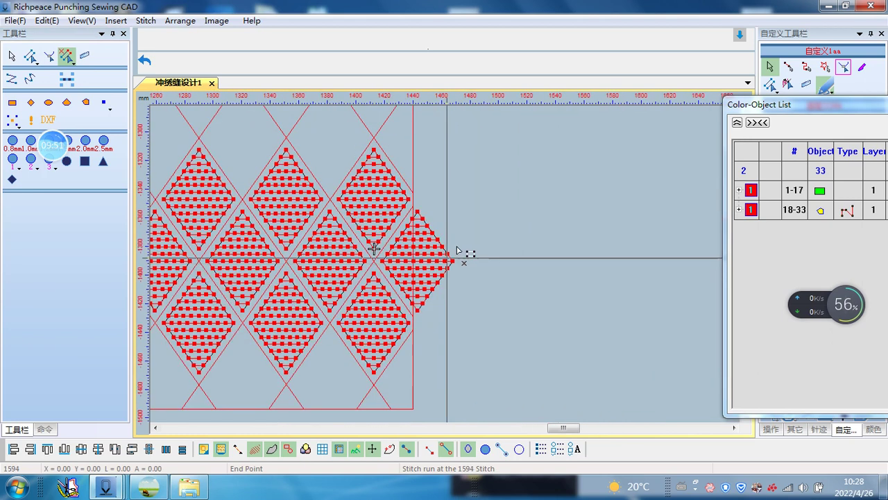
drag(500, 175, 414, 330)
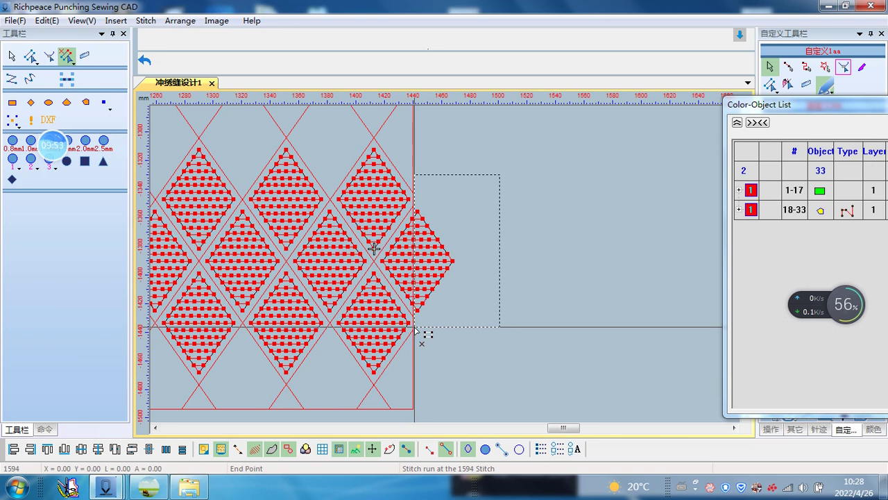
scroll(446, 267, down, 3)
scroll(446, 267, up, 2)
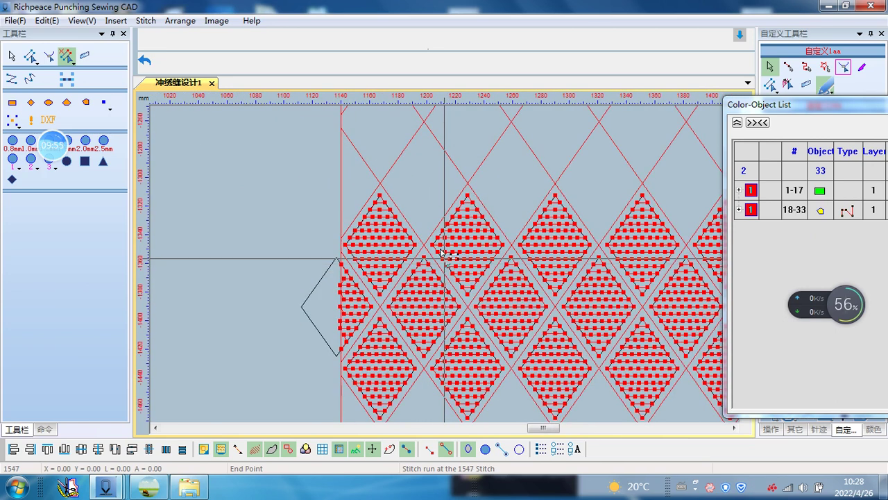
click(83, 58)
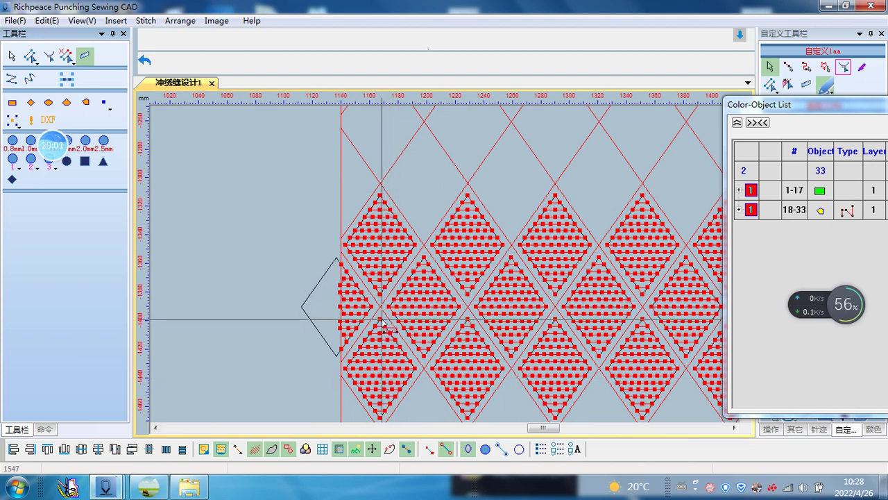
Step: Measure the 86.43 mm vertical spacing between diamond rows as the vertical copy distance
click(380, 417)
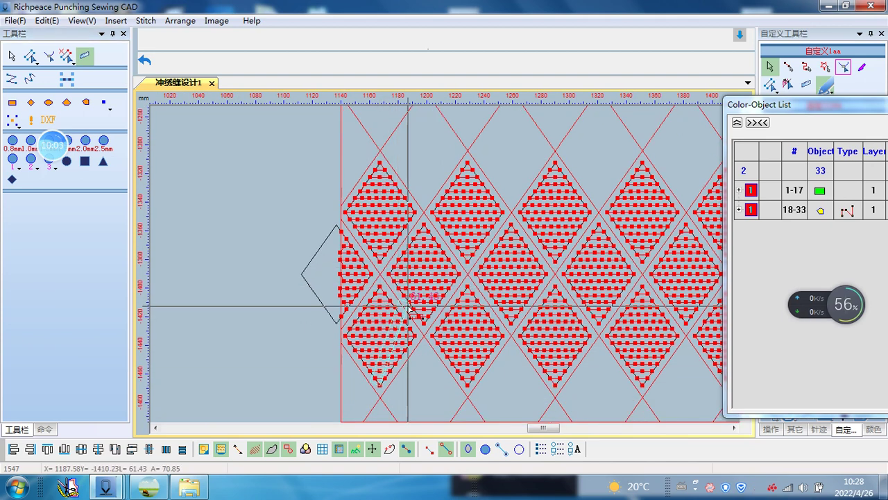
scroll(380, 264, up, 3)
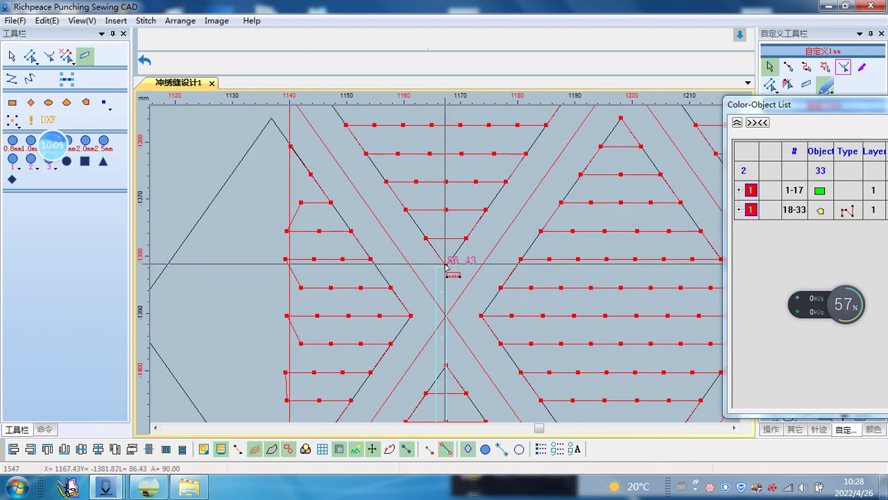
key(Escape)
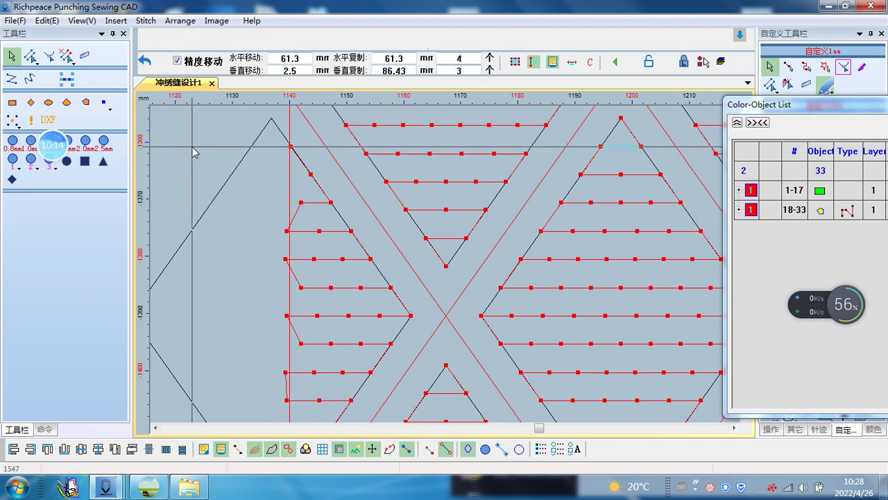
scroll(417, 229, down, 2)
scroll(532, 259, down, 1)
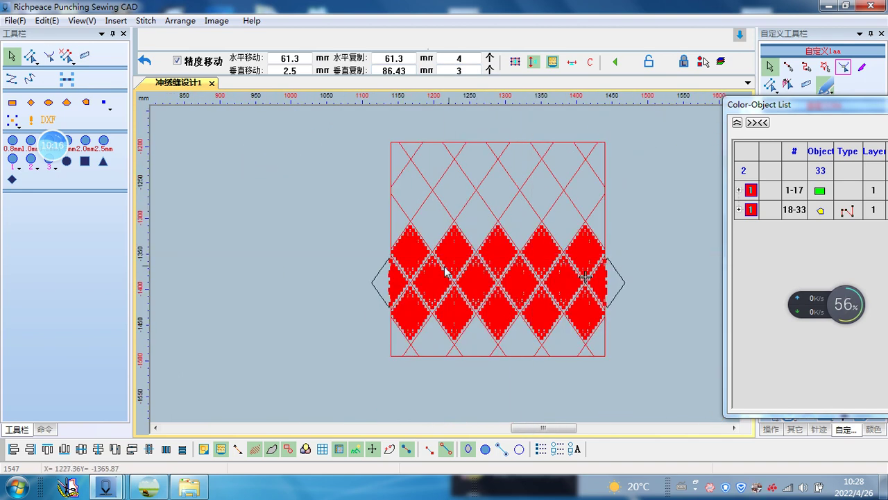
Step: Copy the diamond band upward three times at 86.43 mm, reaching 66 objects
click(406, 286)
mouse_move(405, 286)
mouse_down()
mouse_move(522, 295)
mouse_move(611, 288)
mouse_up()
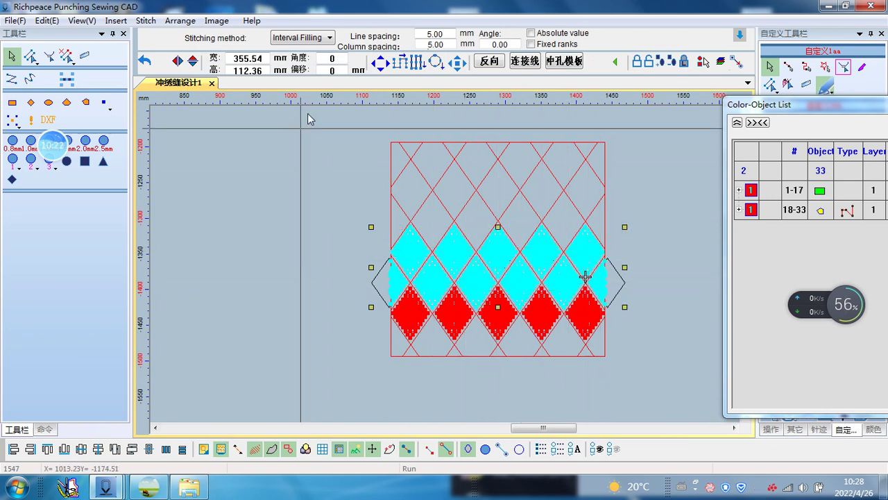
click(459, 61)
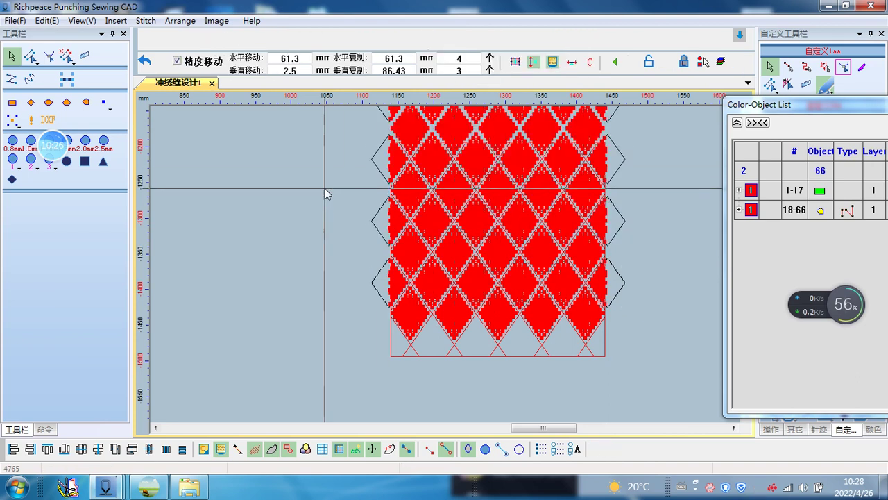
scroll(460, 238, down, 3)
scroll(448, 266, up, 2)
scroll(448, 266, up, 2)
scroll(334, 175, up, 1)
scroll(447, 263, down, 2)
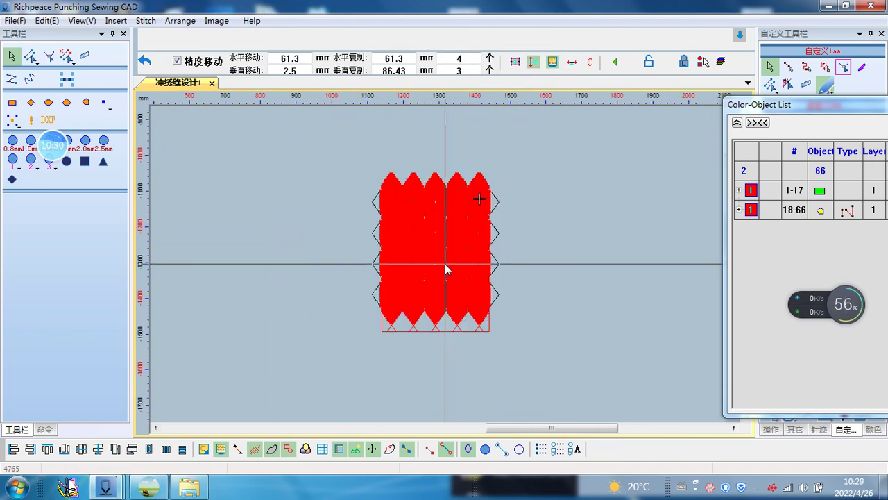
scroll(407, 324, up, 2)
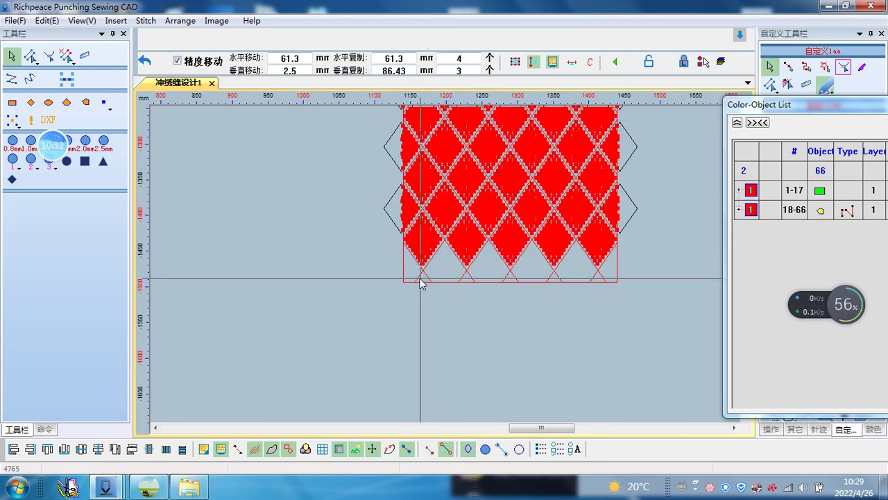
click(407, 270)
scroll(446, 269, up, 2)
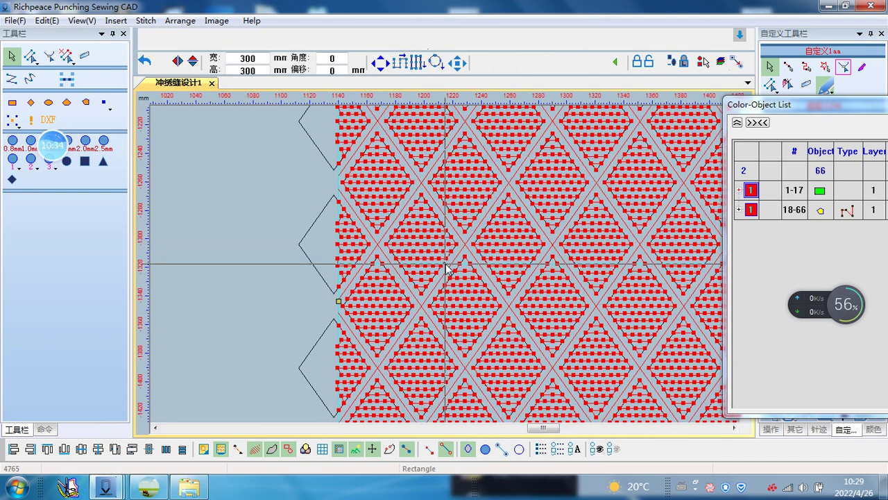
Step: Stretch the square outline's top edge upward, then pull it back down
scroll(446, 269, down, 4)
scroll(446, 270, up, 2)
scroll(446, 267, up, 2)
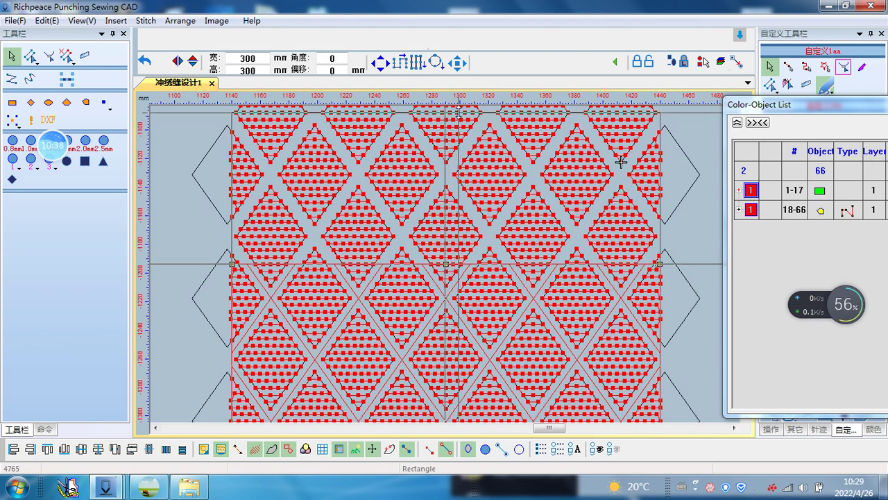
scroll(452, 132, up, 2)
drag(452, 130, 451, 176)
click(220, 143)
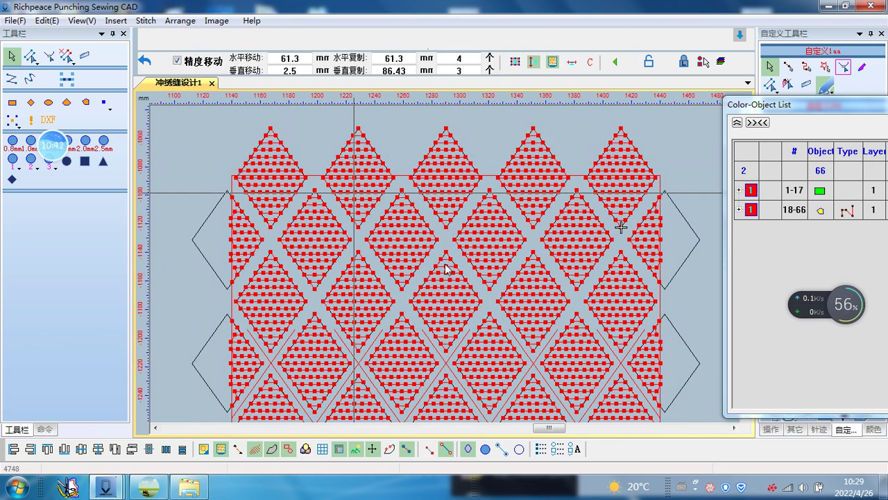
scroll(446, 269, down, 2)
scroll(446, 269, up, 2)
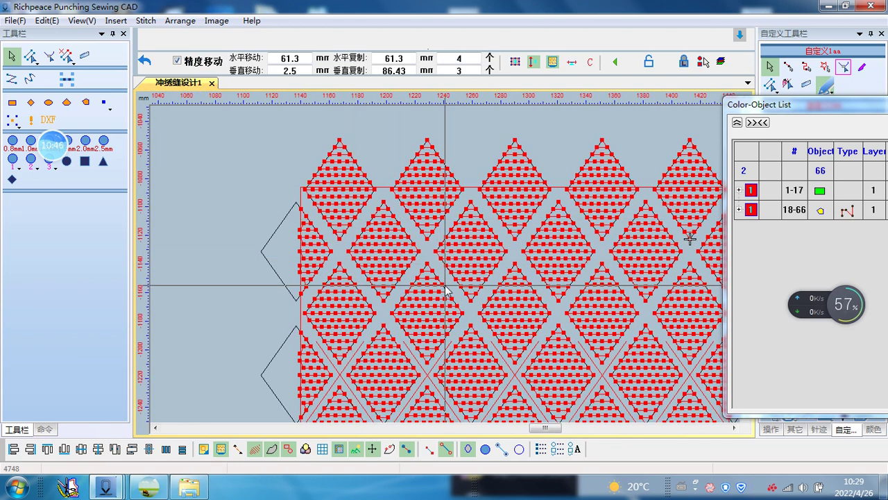
scroll(445, 287, down, 2)
scroll(446, 266, up, 2)
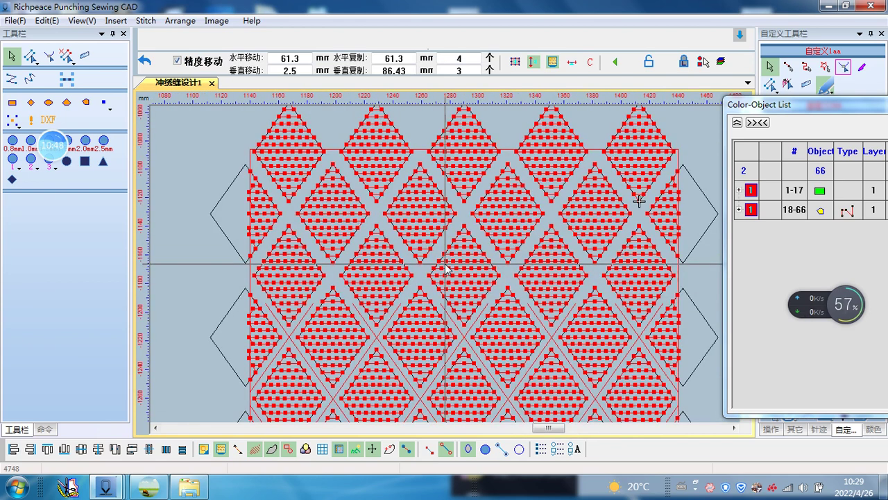
click(510, 158)
drag(464, 149, 444, 302)
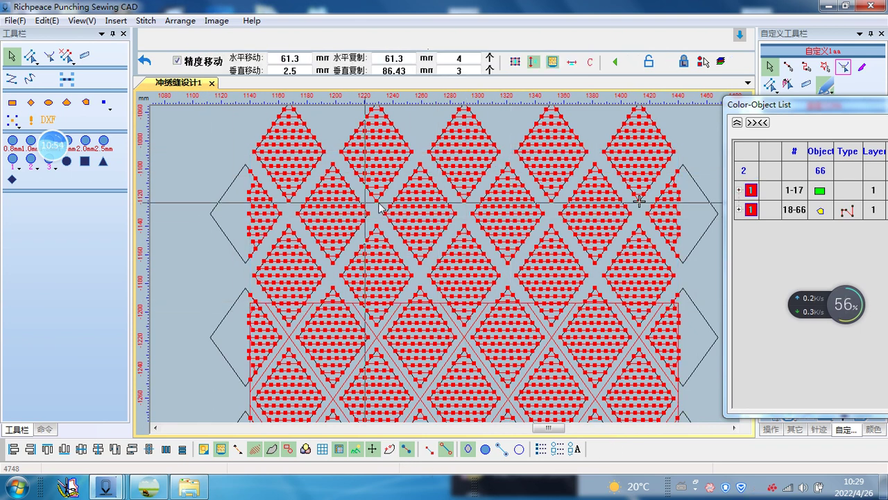
Step: Delete the overshooting top row of copied diamonds, leaving 55 objects
scroll(380, 207, down, 2)
scroll(496, 258, up, 1)
mouse_move(234, 184)
mouse_down()
mouse_move(504, 312)
mouse_move(530, 315)
mouse_up()
key(Delete)
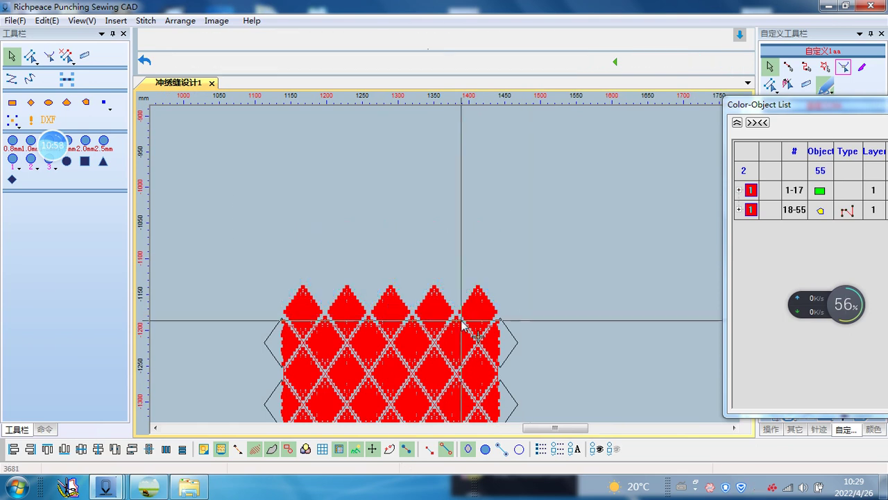
Step: Delete the stitches of diamonds poking above the square's top edge, keeping only their outlines
scroll(461, 323, up, 2)
scroll(446, 271, up, 1)
scroll(447, 265, down, 1)
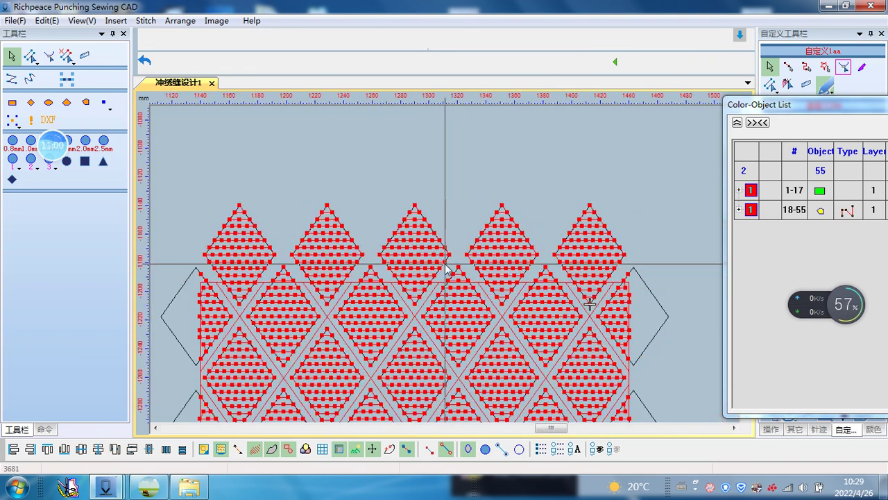
scroll(446, 268, up, 1)
scroll(532, 254, down, 1)
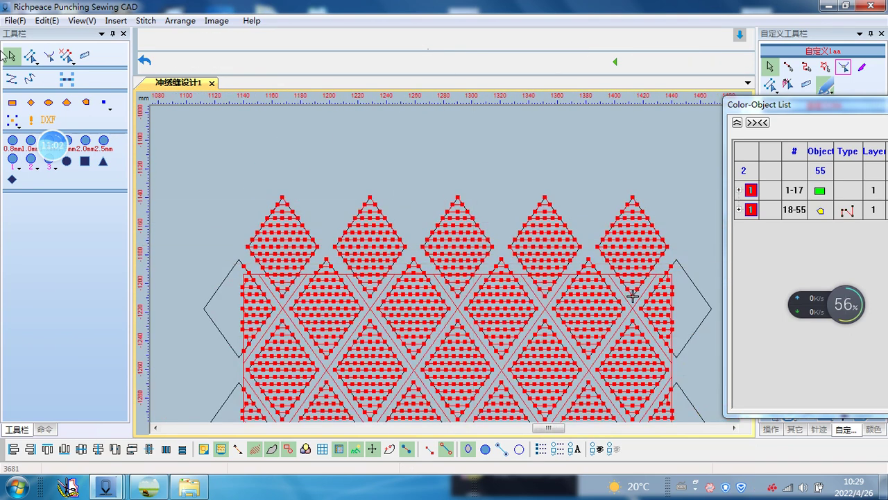
click(66, 56)
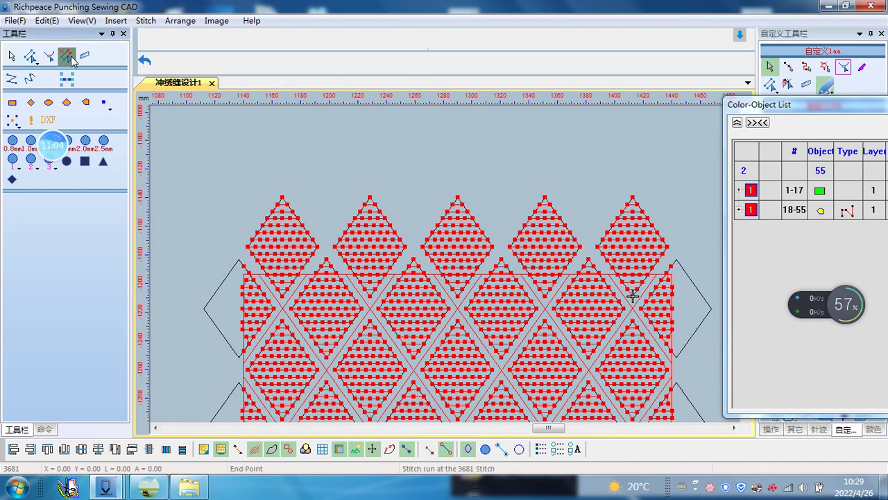
mouse_move(194, 161)
mouse_down()
mouse_move(614, 256)
mouse_move(686, 254)
mouse_up()
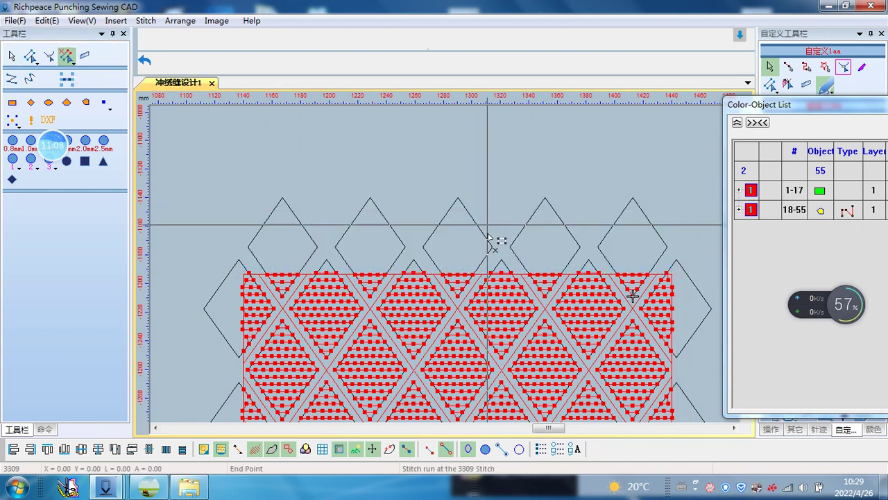
scroll(496, 242, down, 3)
scroll(446, 266, up, 1)
scroll(343, 350, up, 2)
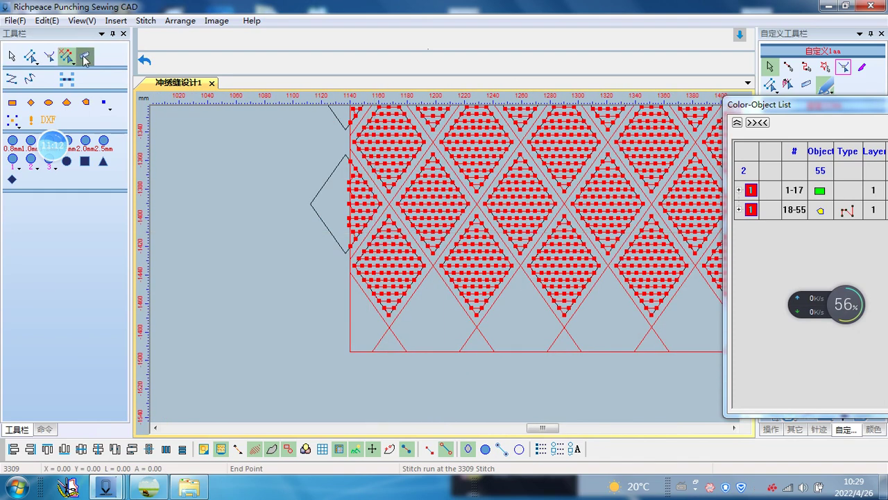
click(11, 56)
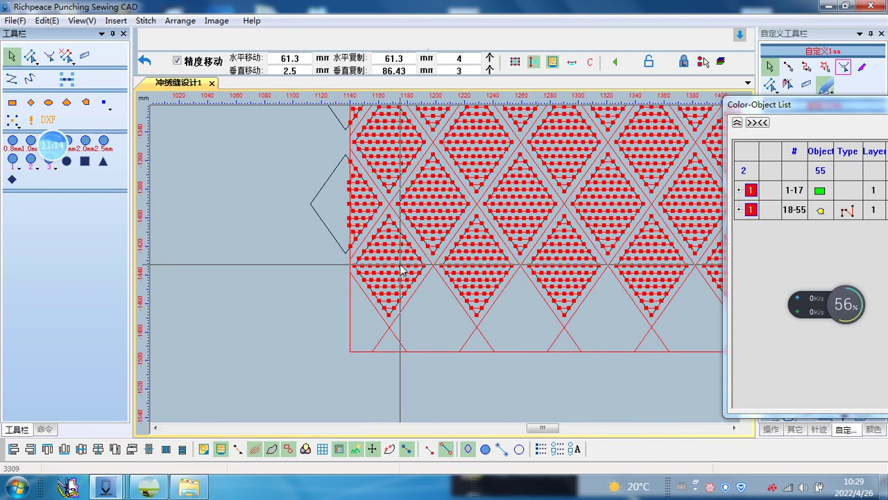
Step: Select the whole diamond row and copy it one row down with a vertical count of 1
click(368, 210)
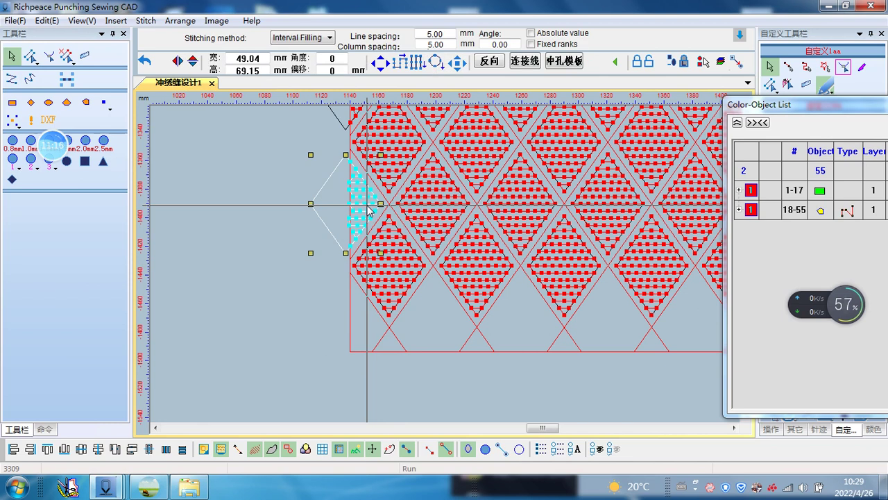
drag(369, 210, 668, 211)
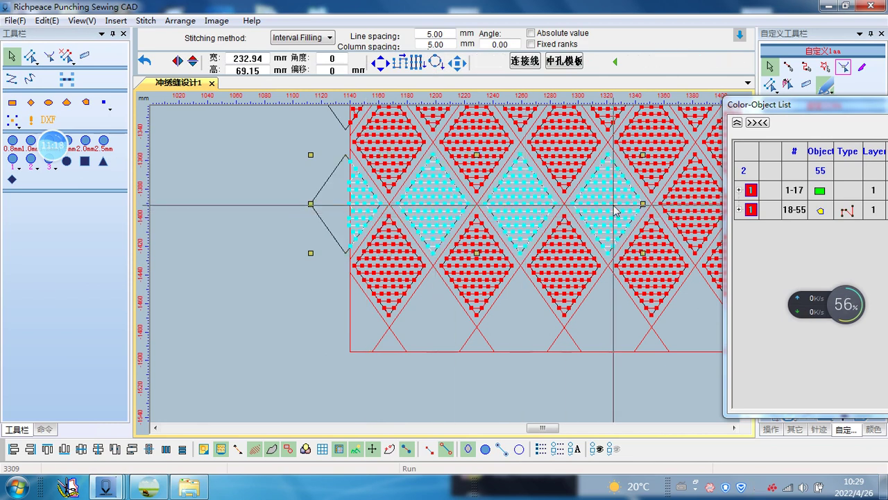
scroll(668, 212, down, 3)
drag(667, 211, 346, 172)
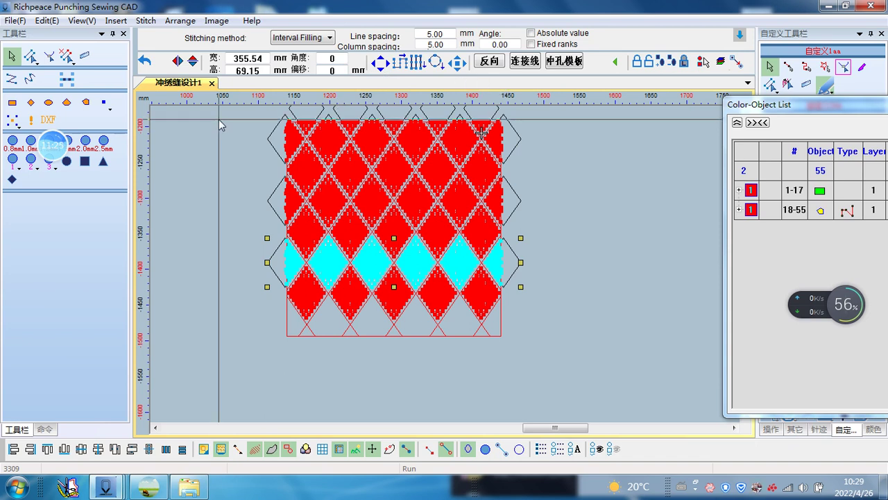
click(430, 68)
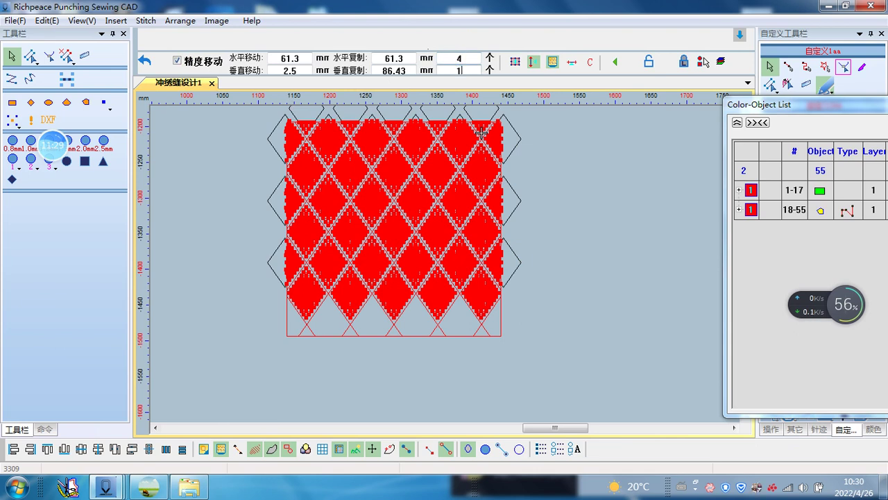
click(291, 262)
drag(333, 271, 497, 272)
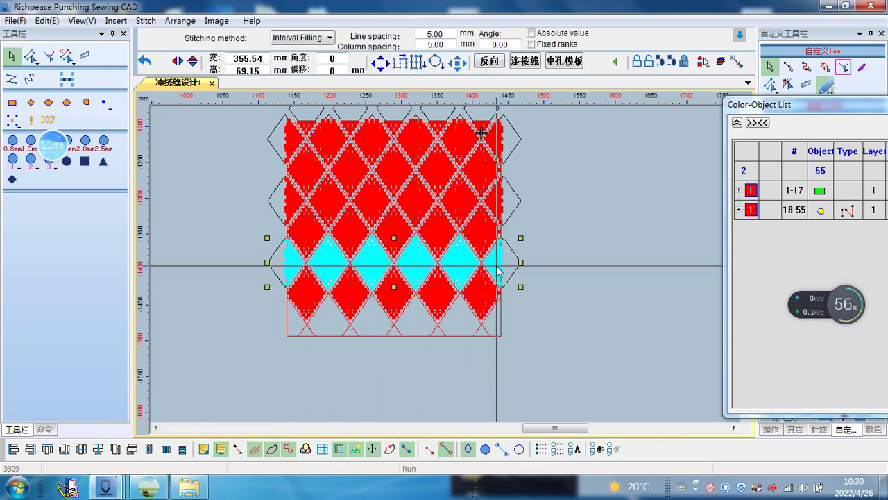
click(457, 64)
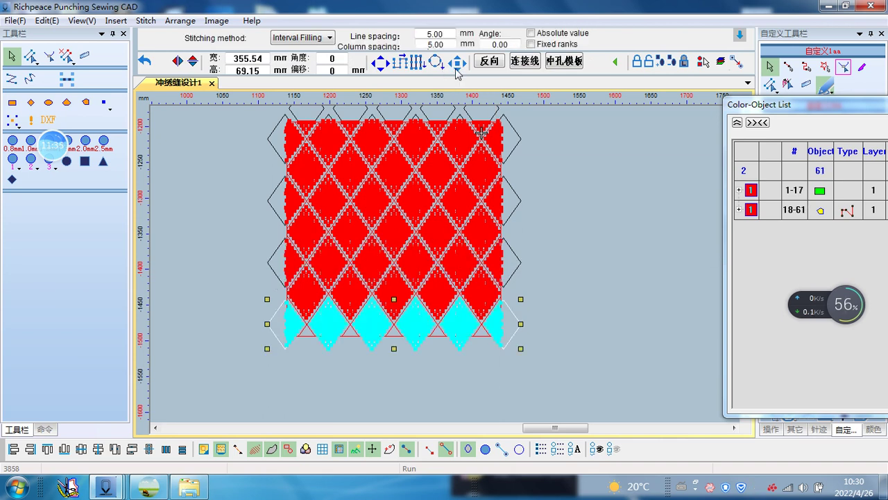
Step: Box-select and delete the stray stitch points below the fill, leaving 3787 stitches
scroll(446, 269, up, 2)
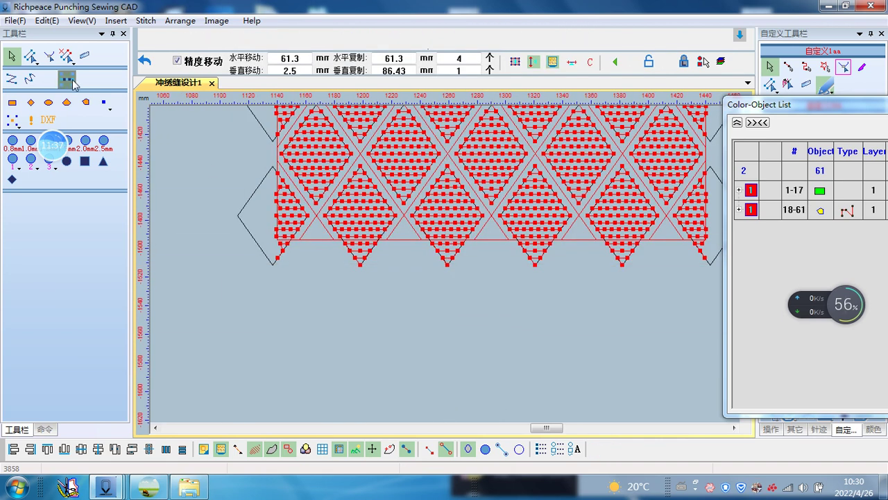
click(66, 56)
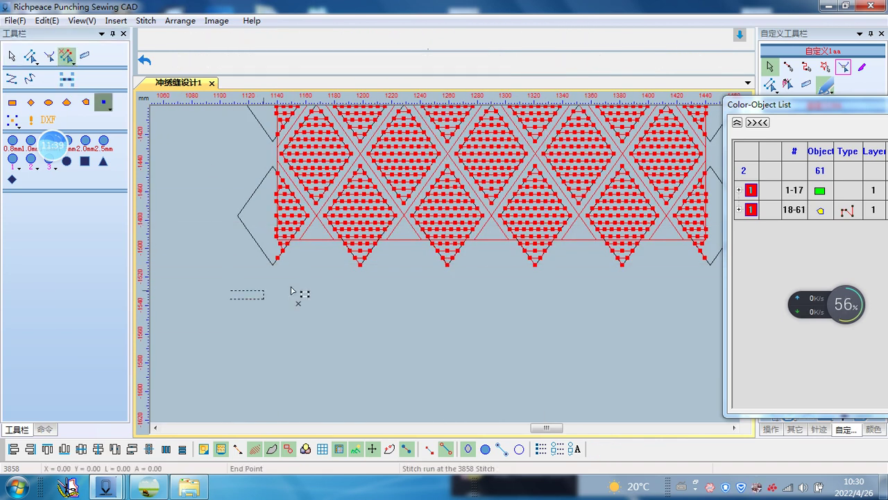
drag(712, 238, 723, 244)
key(Delete)
scroll(446, 269, down, 3)
scroll(446, 269, up, 3)
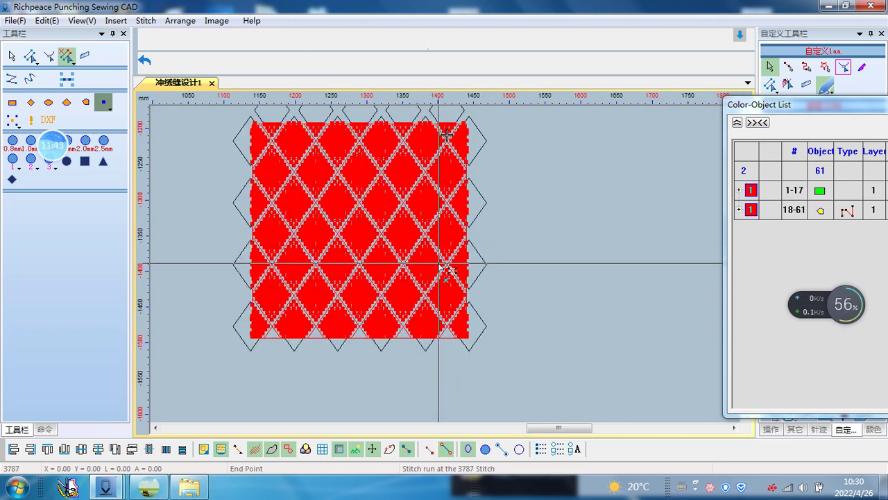
scroll(339, 273, up, 3)
scroll(335, 275, down, 3)
scroll(496, 294, up, 3)
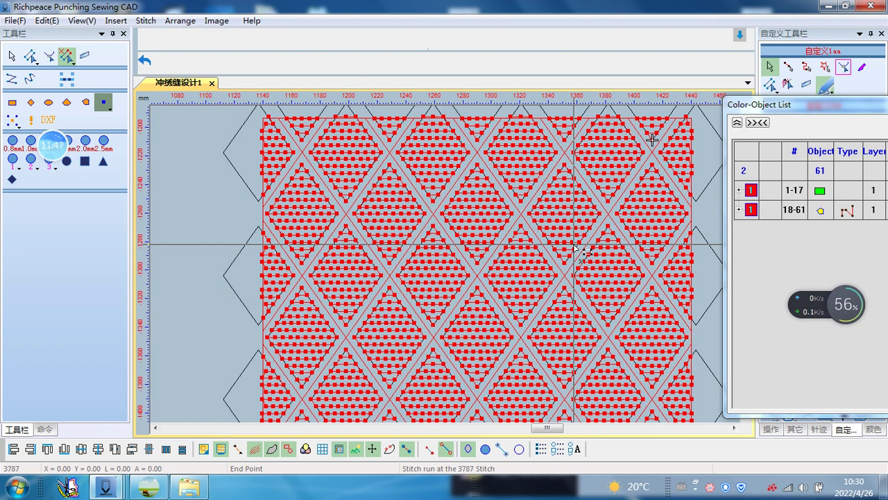
scroll(445, 266, down, 3)
key(Escape)
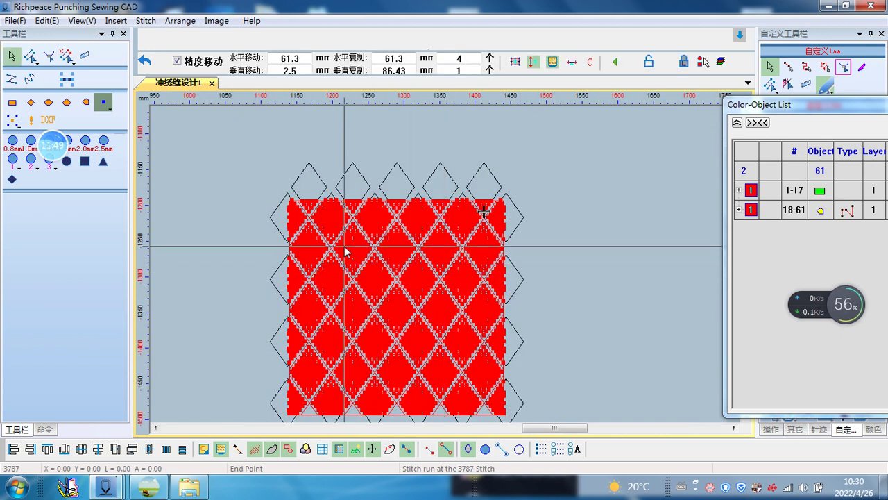
Step: Expand group 1-17 in the Color-Object List and select every grid-line polyline from object 2 down
click(739, 210)
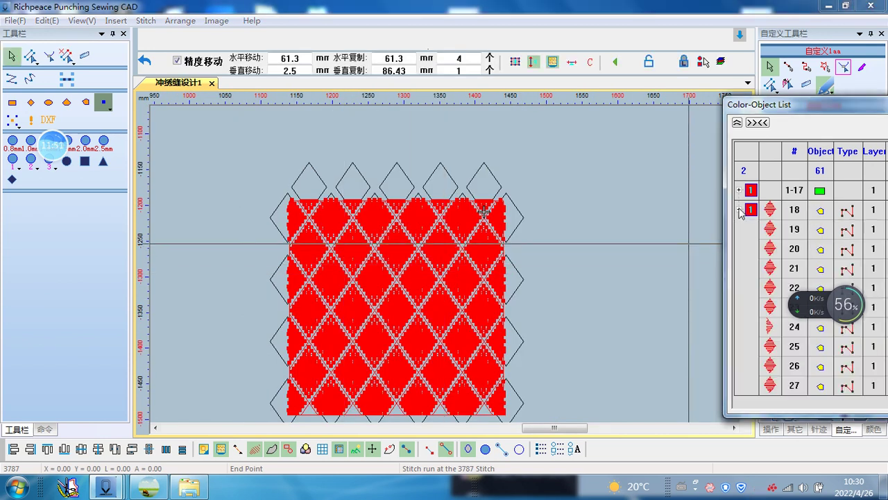
click(739, 210)
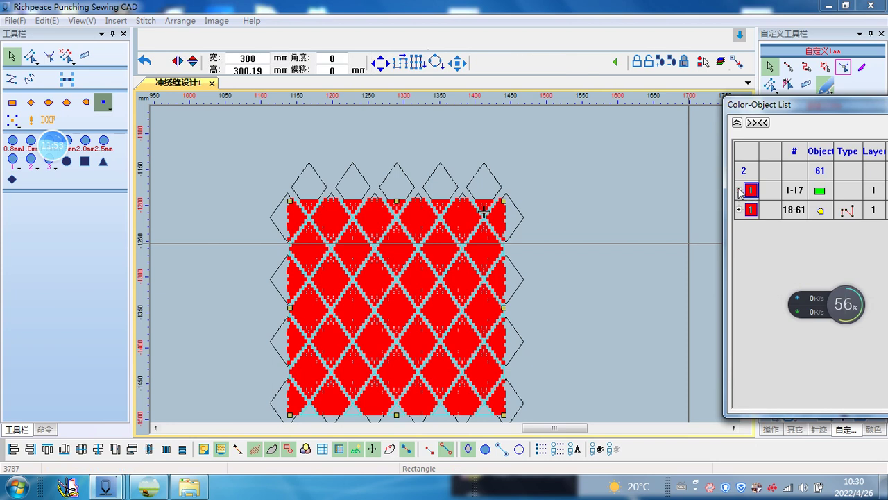
click(739, 190)
click(770, 210)
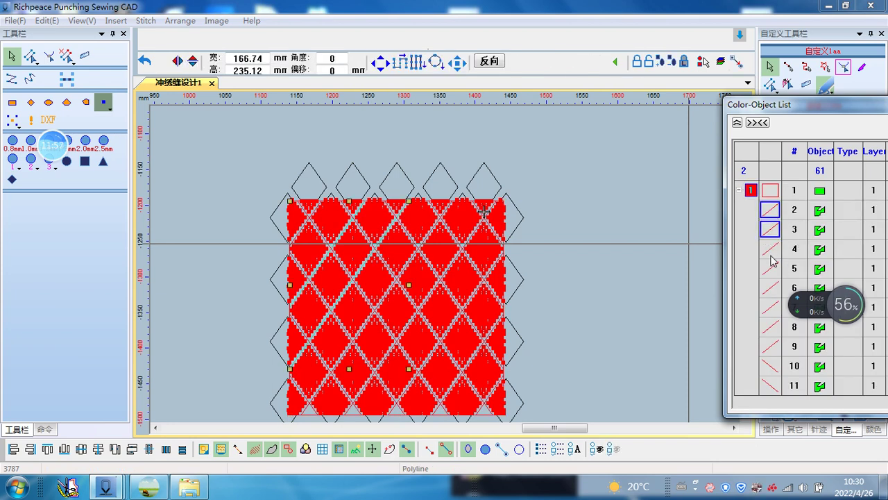
drag(772, 279, 774, 314)
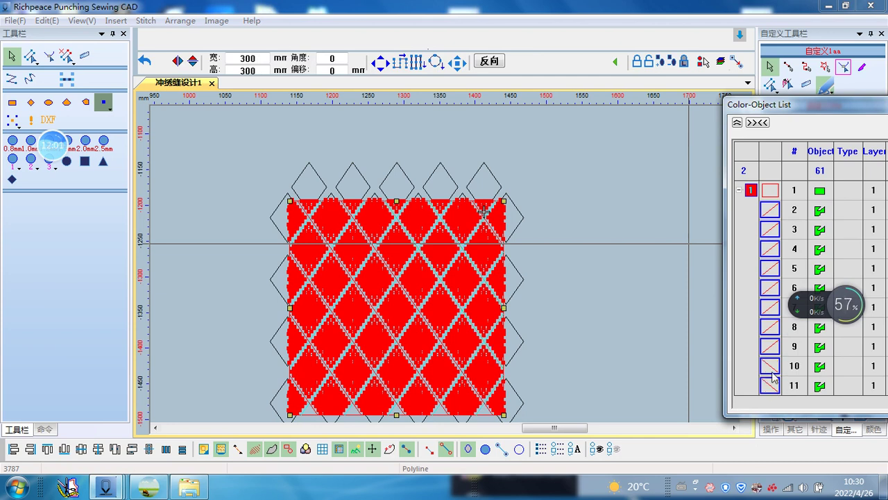
scroll(773, 374, down, 2)
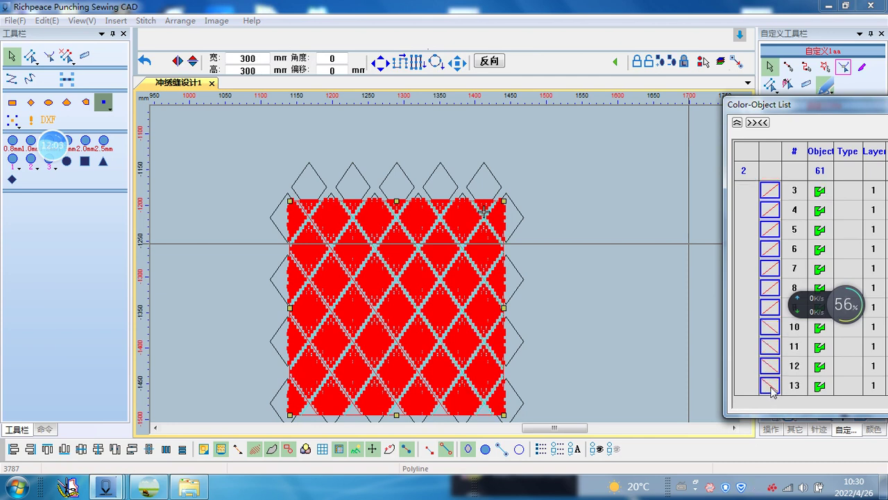
scroll(772, 384, down, 3)
drag(771, 353, 773, 362)
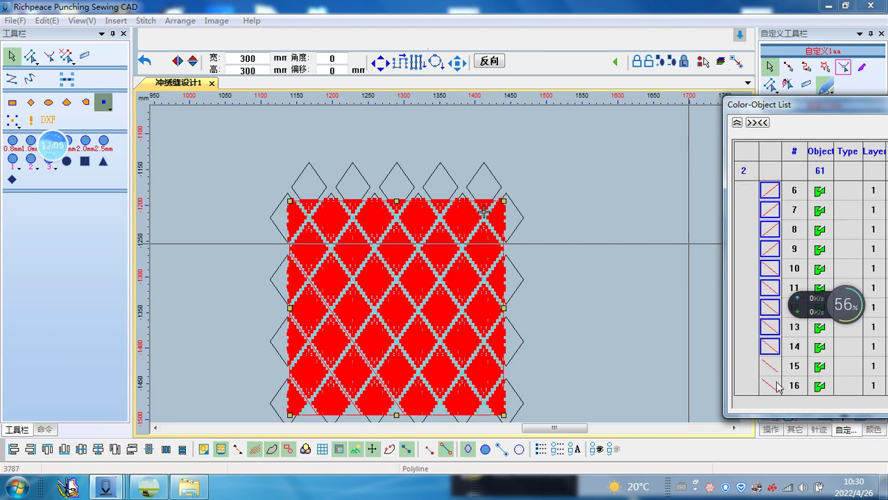
scroll(774, 387, down, 2)
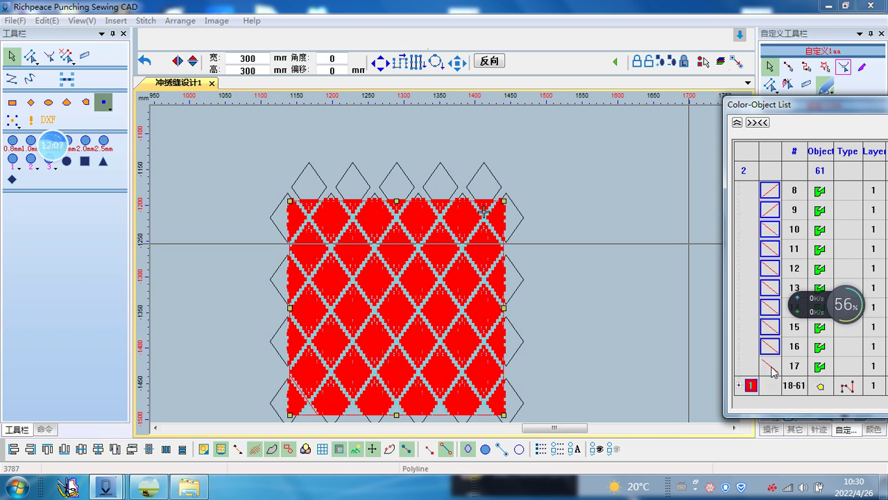
Step: Convert the selected grid lines to Run stitches
right_click(398, 281)
mouse_move(472, 156)
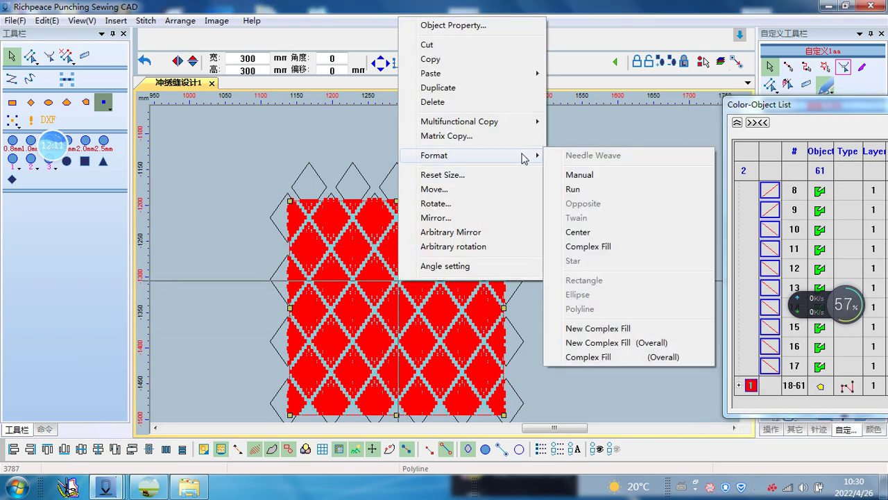
click(571, 189)
scroll(447, 268, up, 3)
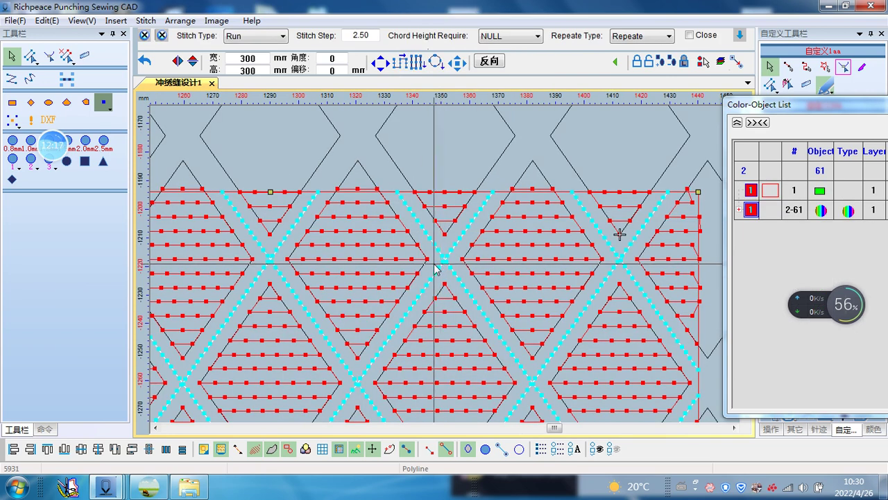
Step: Set the grid lines' start and end lock stitch types to Close, keeping 4.2 mm stitch length
right_click(444, 267)
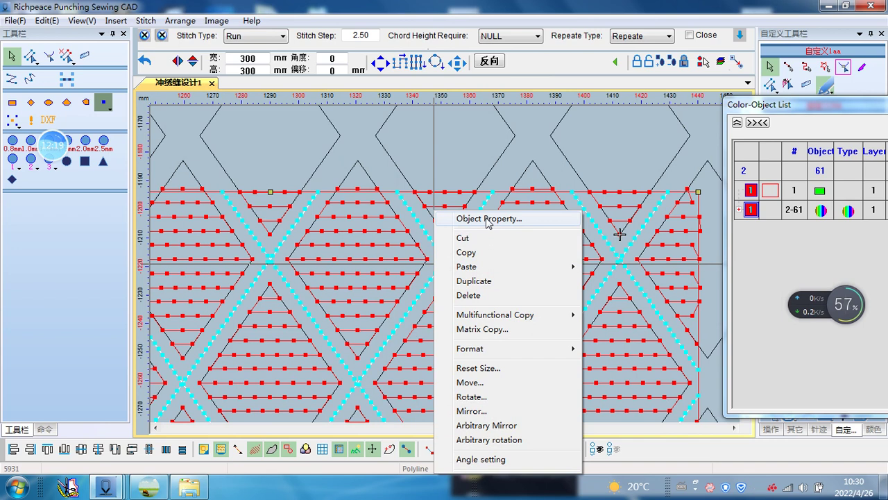
click(488, 219)
click(378, 63)
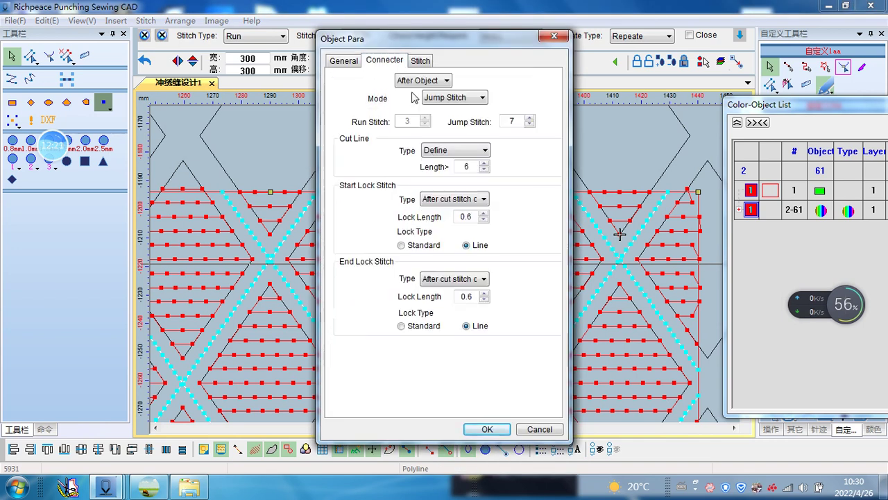
click(440, 200)
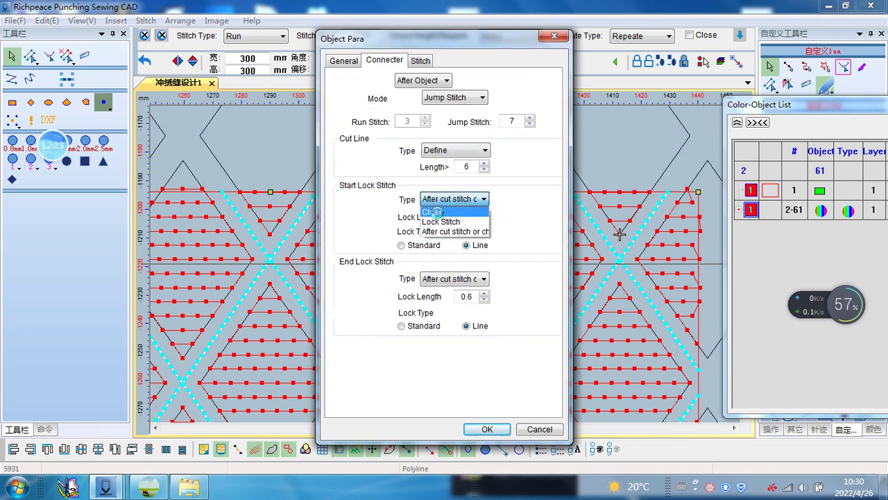
click(433, 212)
click(440, 278)
click(438, 291)
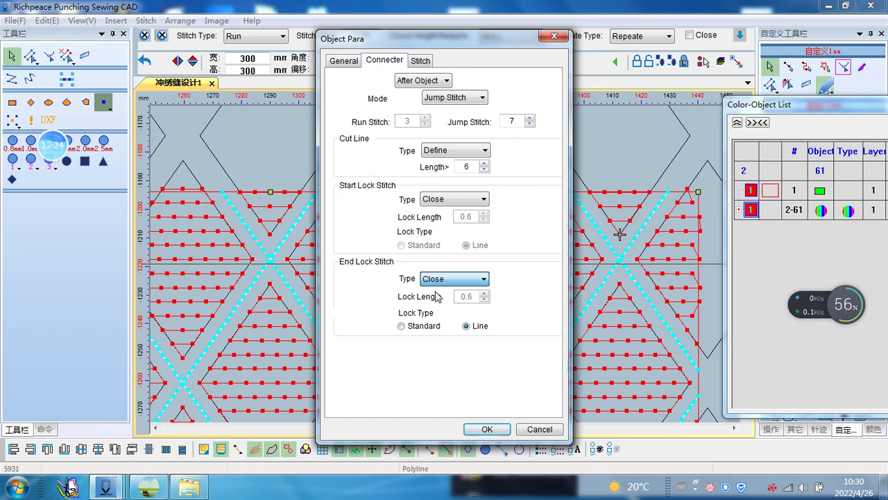
click(420, 61)
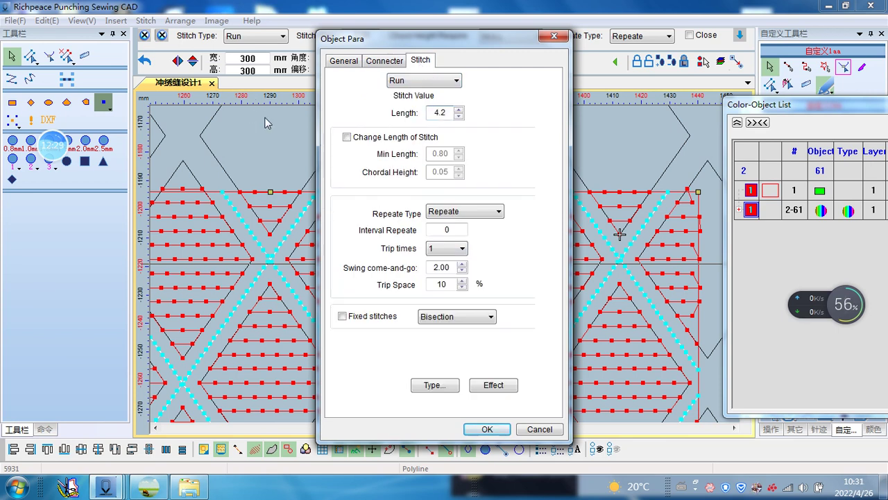
click(495, 431)
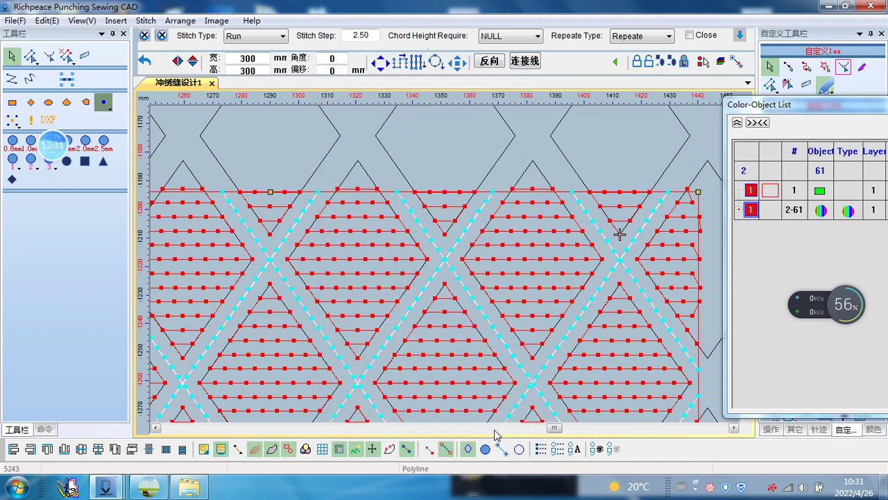
Step: Float the object list and give the grid-line run stitches colour 2 from the palette
drag(855, 117, 597, 133)
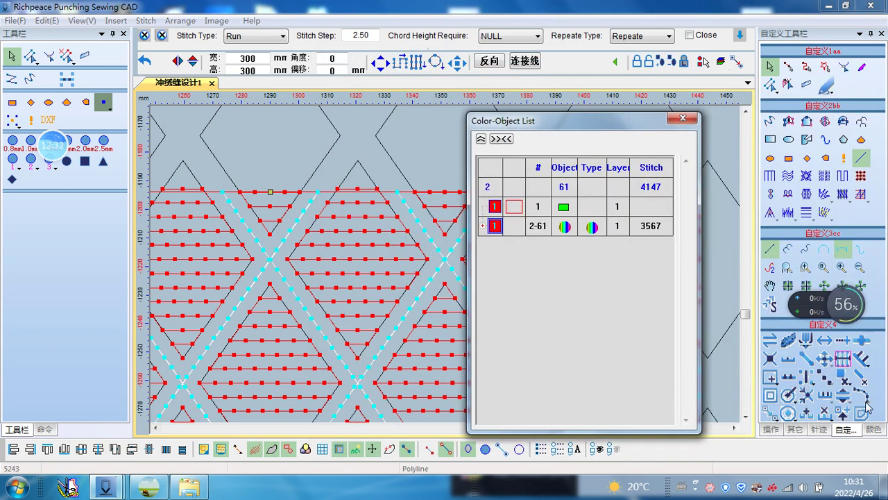
click(872, 430)
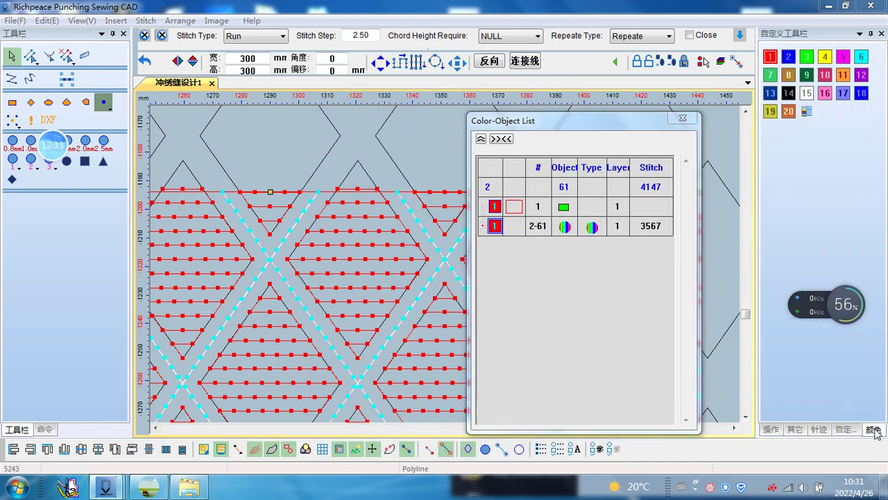
click(788, 57)
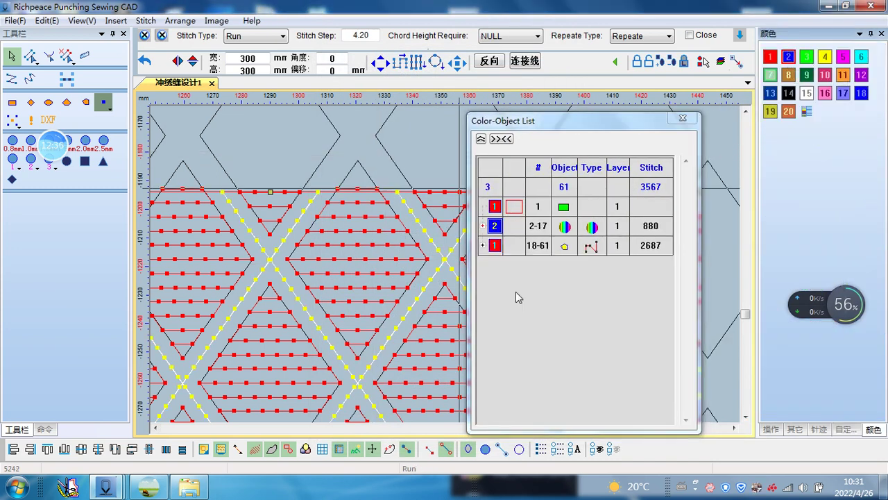
right_click(495, 229)
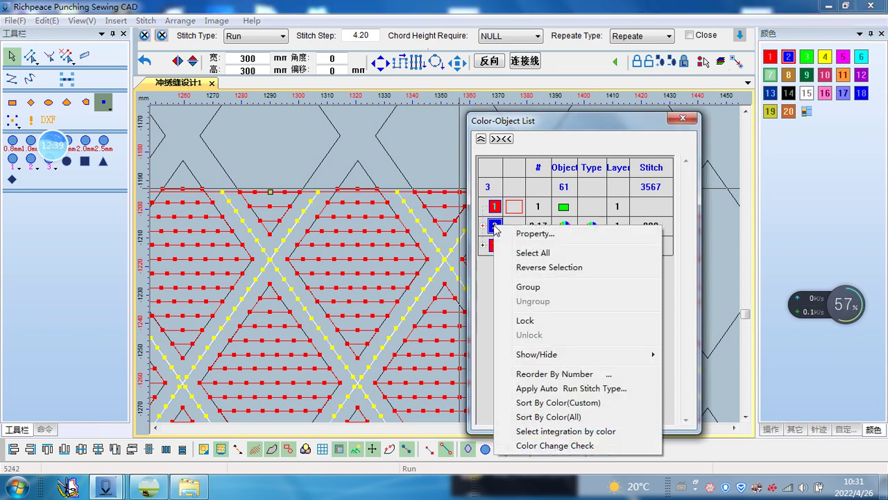
Step: Reorder the objects by number after object 1, making the grid lines objects 46–61
click(585, 374)
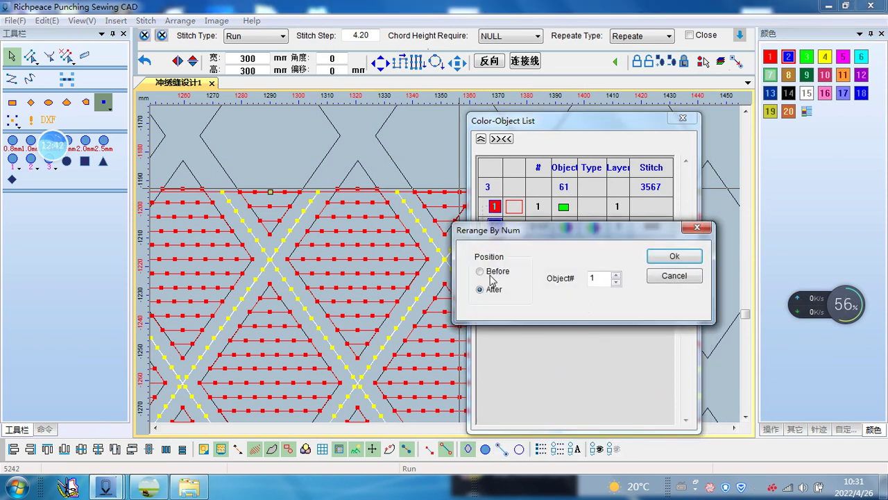
drag(583, 232, 333, 189)
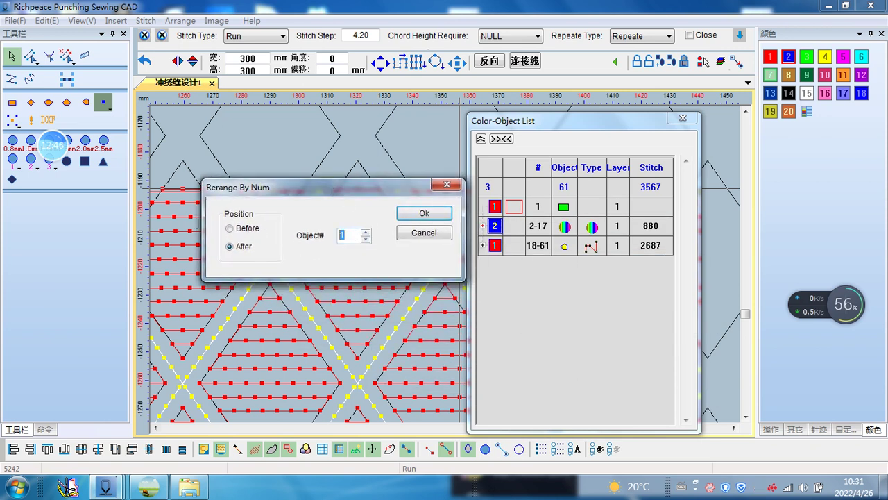
text(61)
key(Return)
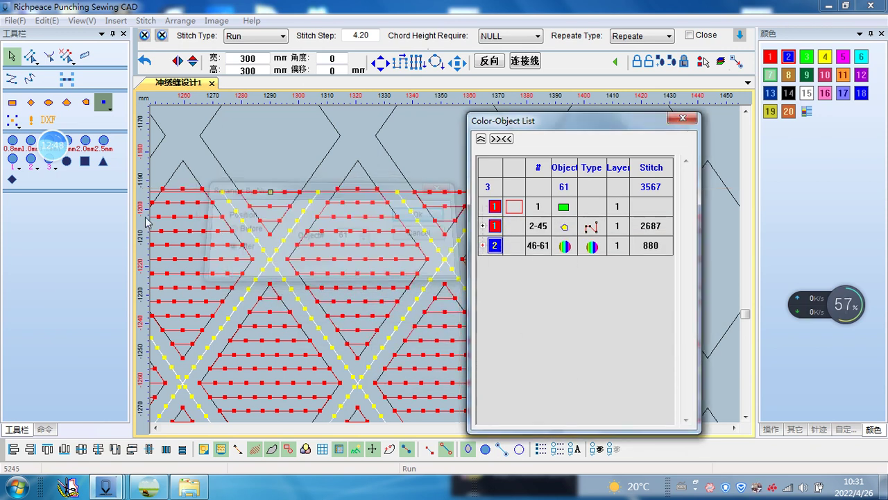
Step: Select the 46–61 grid-line group and bring up its Back needle settings
click(495, 245)
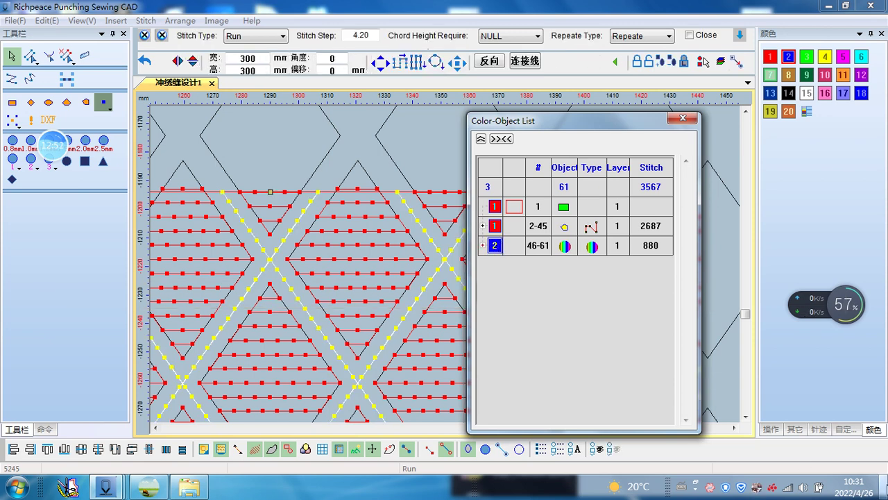
click(844, 430)
click(848, 340)
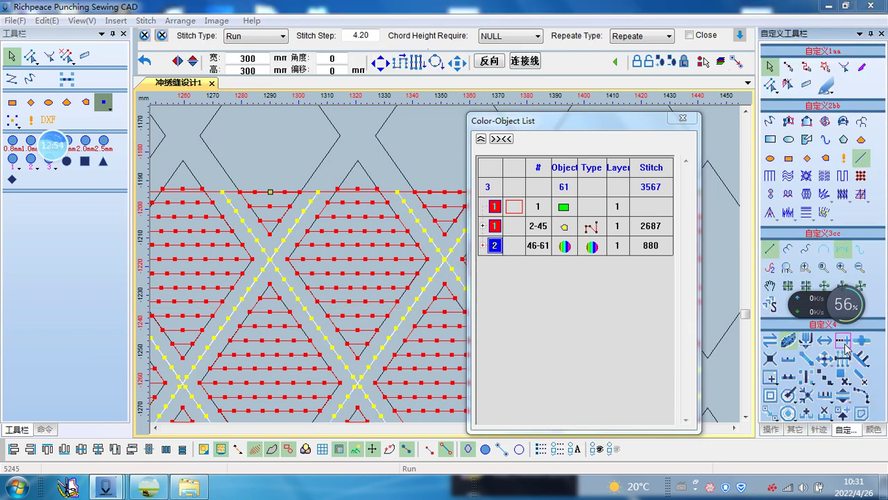
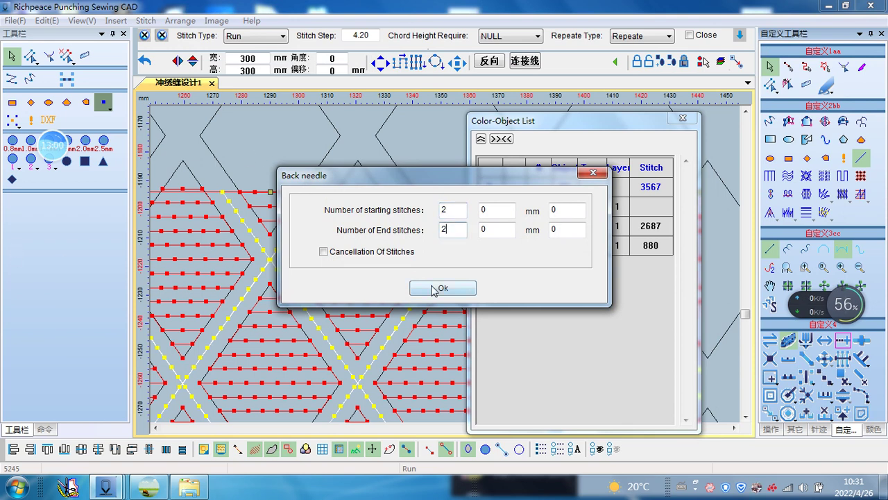
Step: Apply 2 starting and 2 end back-needle stitches to blue lines 46–61, raising them to 1008 stitches
click(433, 287)
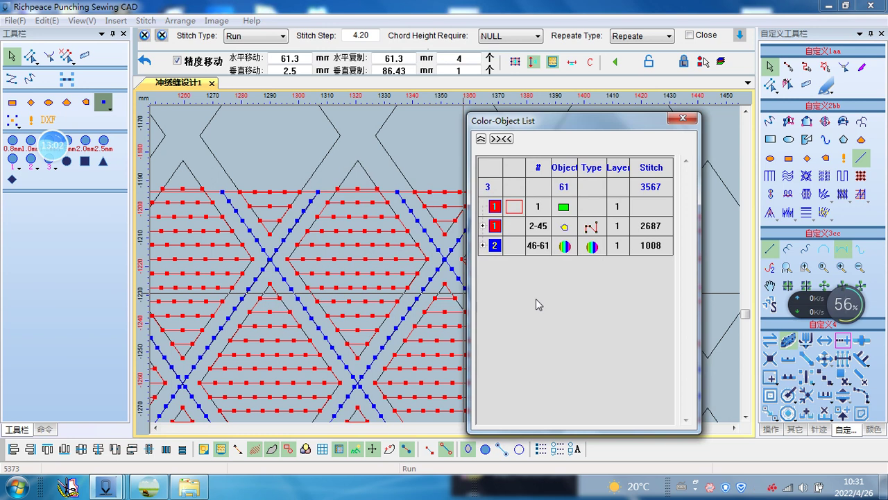
scroll(447, 269, down, 5)
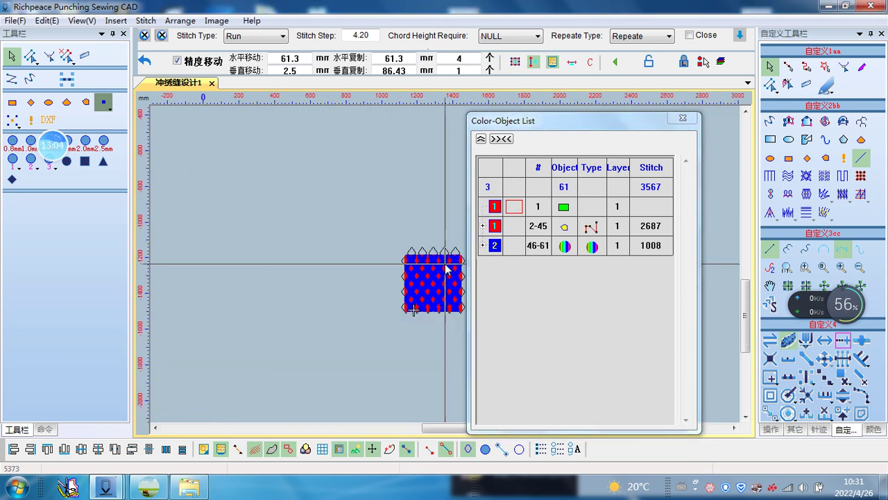
scroll(447, 269, up, 5)
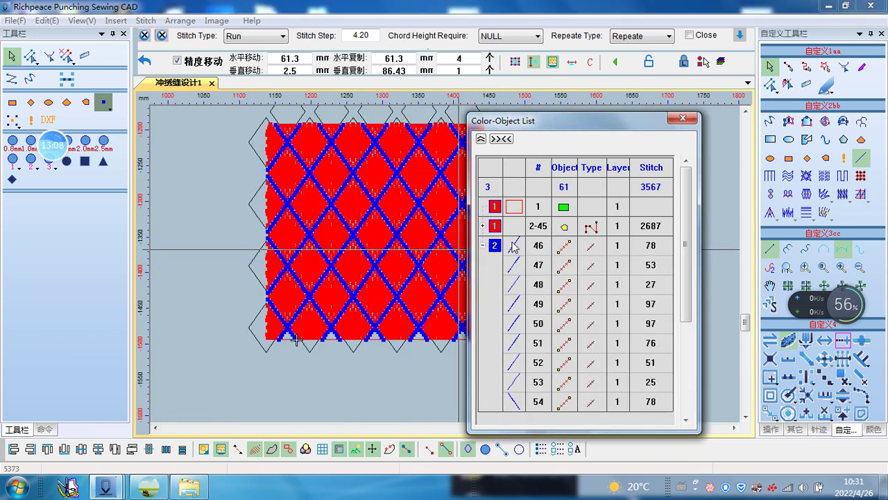
Step: Locate lattice lines 46 through 54 on the design from the Color-Object List
click(514, 245)
click(513, 266)
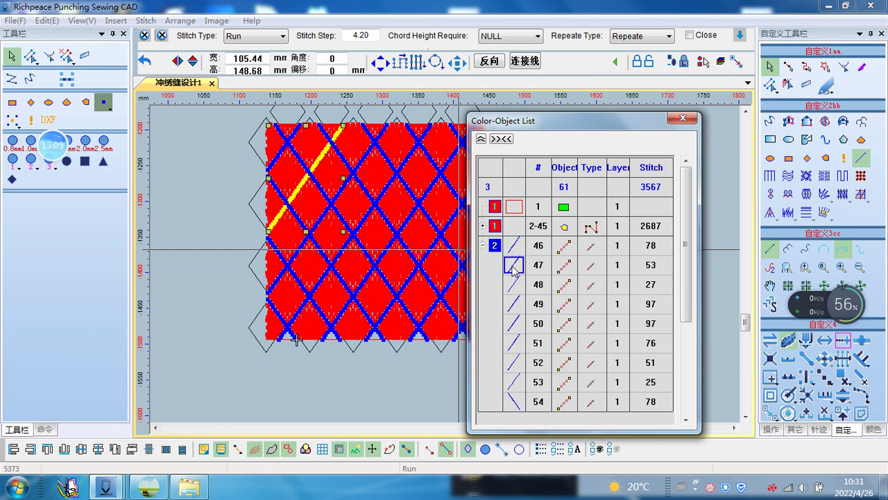
click(515, 302)
click(514, 326)
click(517, 359)
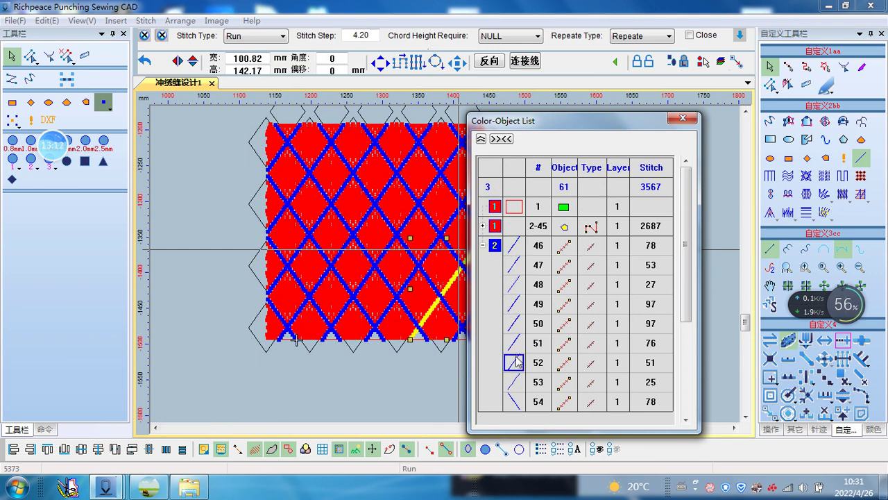
click(514, 383)
click(515, 401)
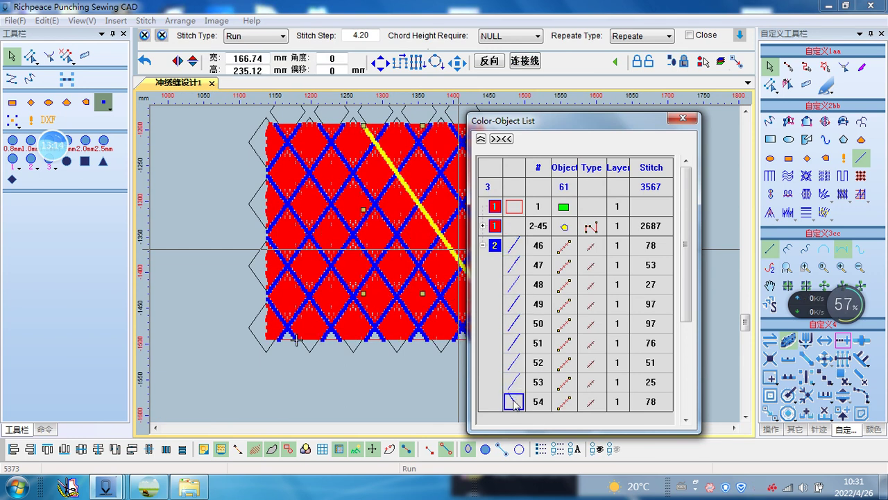
scroll(515, 401, down, 1)
scroll(519, 382, down, 2)
scroll(520, 366, up, 2)
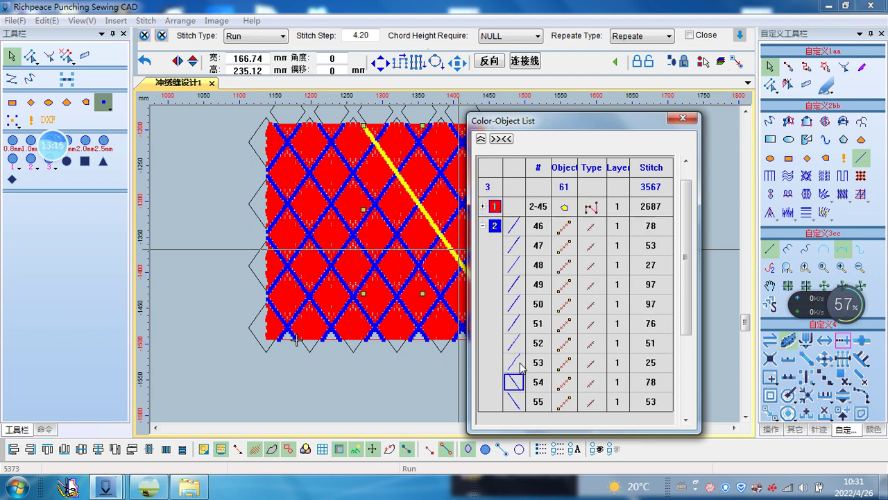
Step: Reorder rows 46–48 so the 27-stitch top-left corner line sews first
click(514, 228)
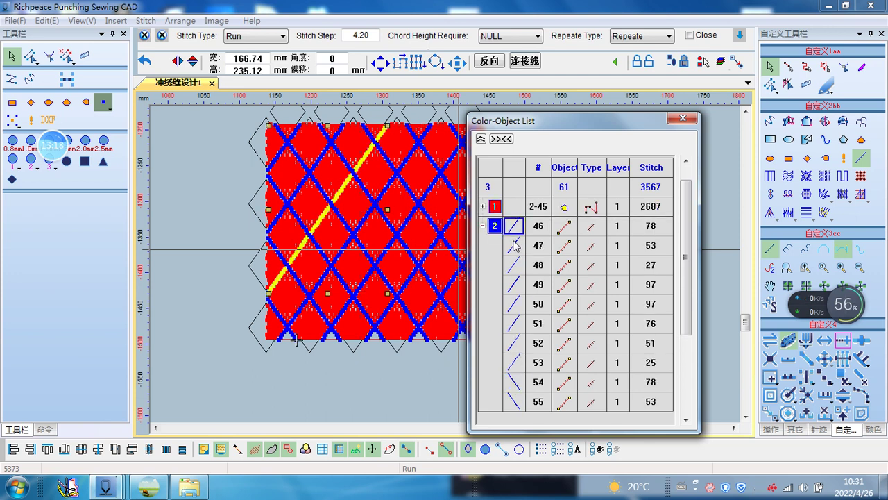
click(514, 245)
click(514, 265)
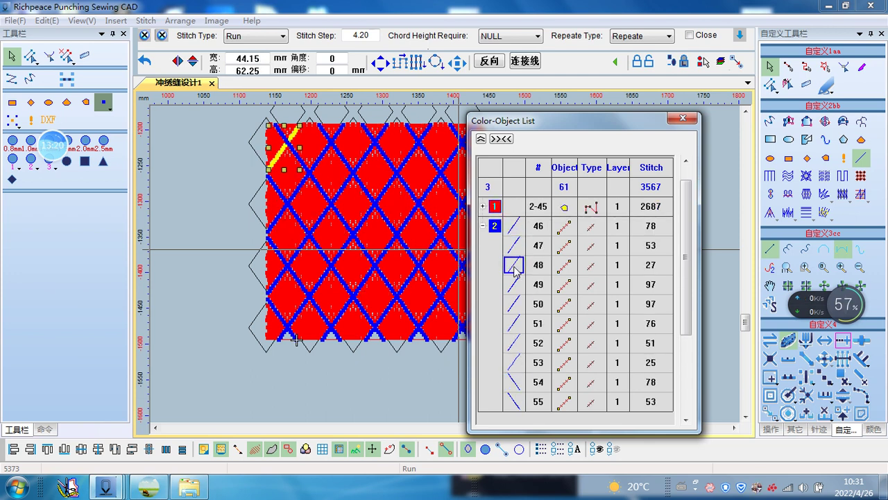
click(517, 229)
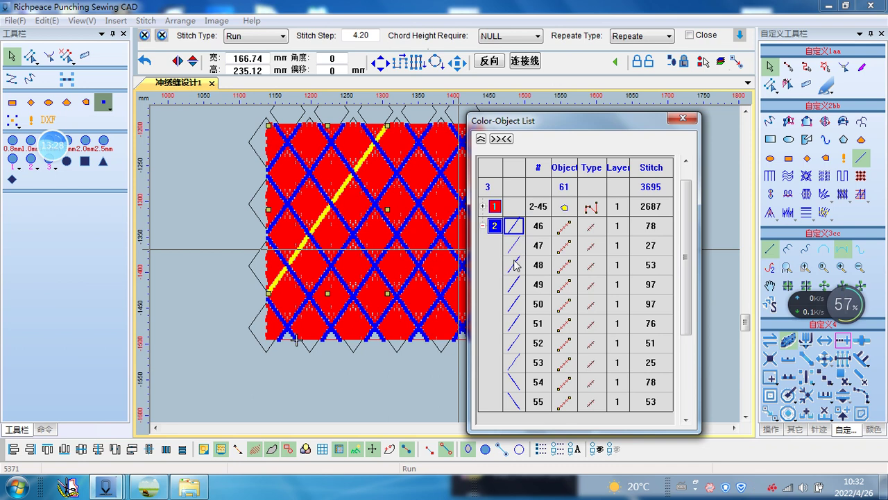
click(517, 229)
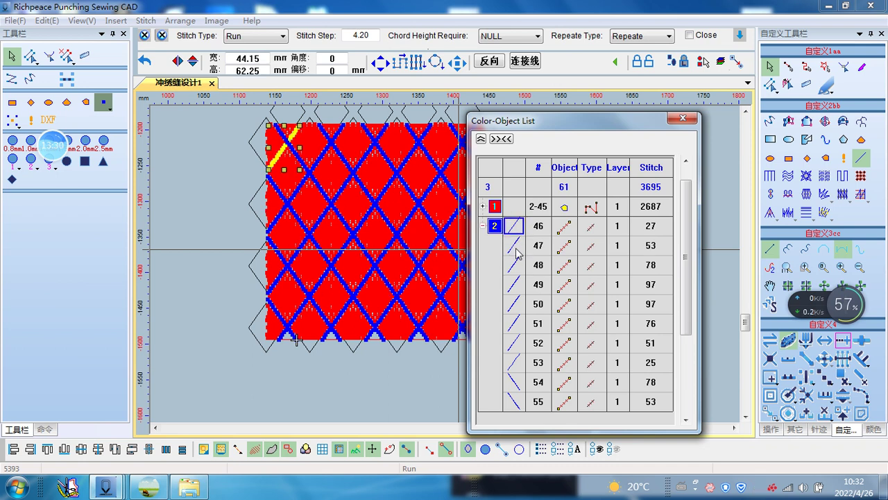
Step: Verify the new order of lattice lines 47 through 53
click(517, 248)
click(516, 268)
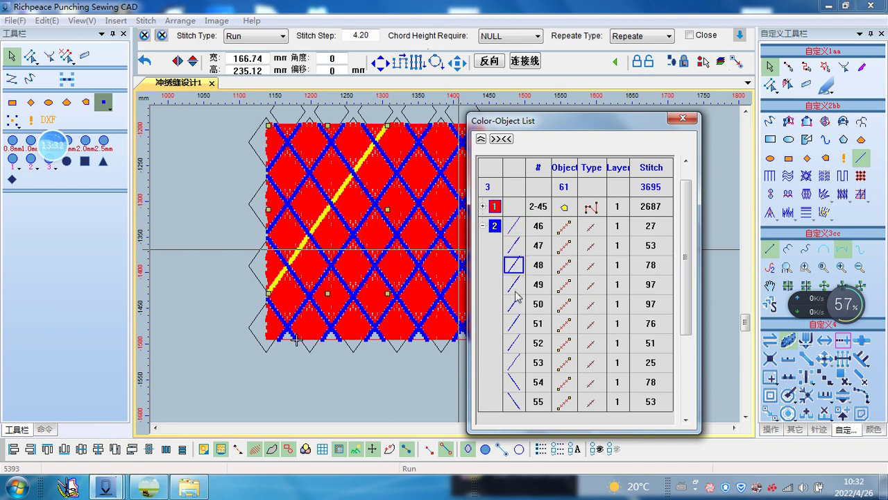
click(513, 285)
click(514, 304)
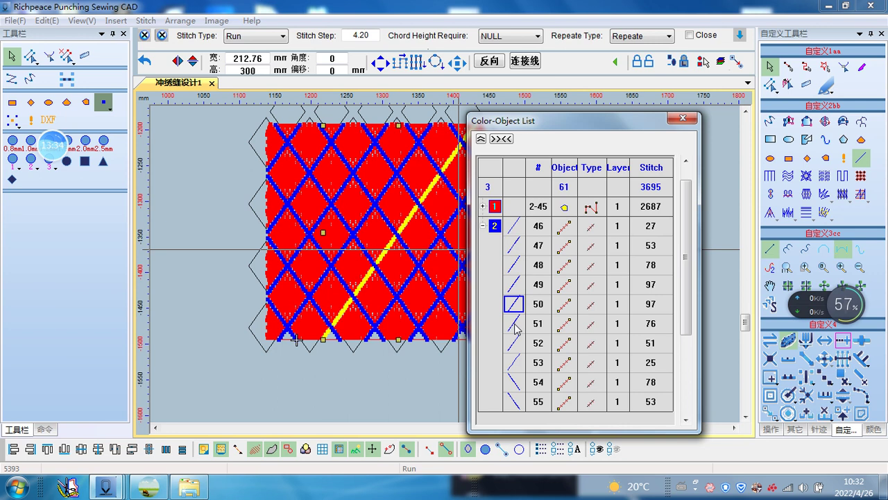
click(514, 323)
click(517, 343)
click(518, 363)
Step: Move the object list off the design and check the long diagonal line 54
drag(557, 121, 692, 116)
click(651, 375)
scroll(653, 364, down, 1)
scroll(652, 353, down, 1)
Step: Reorder rows 54–56 so the 27-stitch top-right corner line becomes 54
click(651, 318)
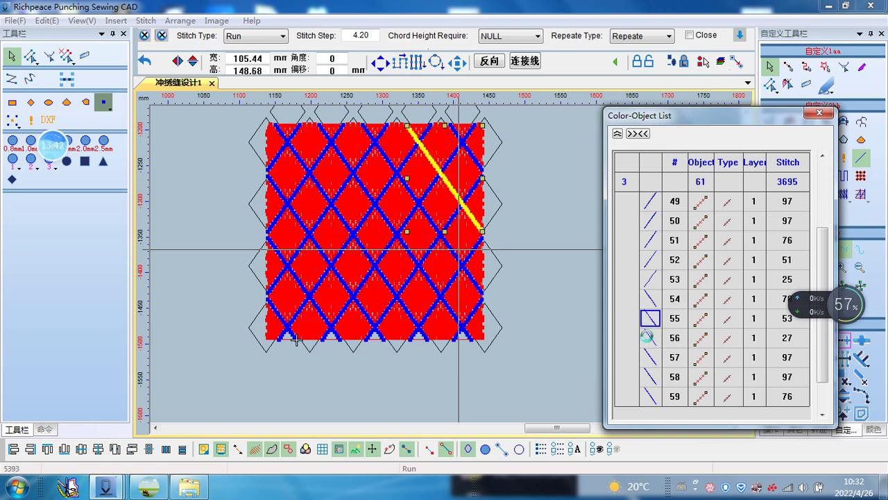
click(650, 339)
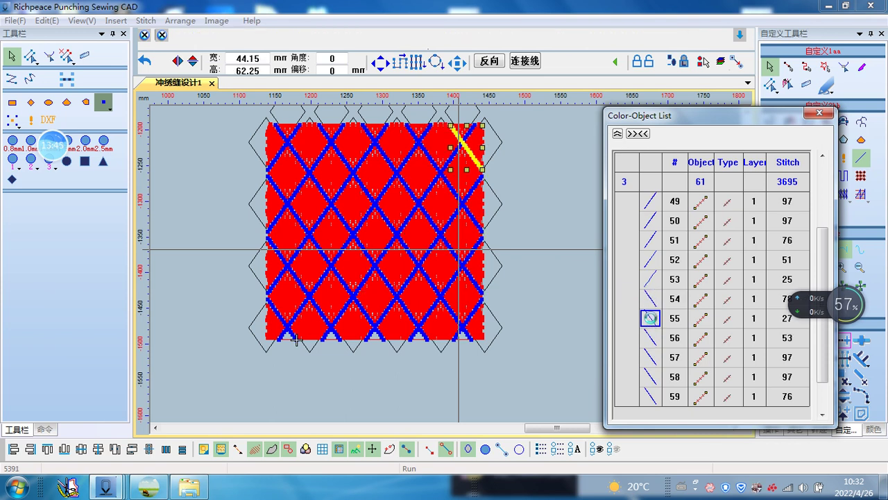
click(655, 299)
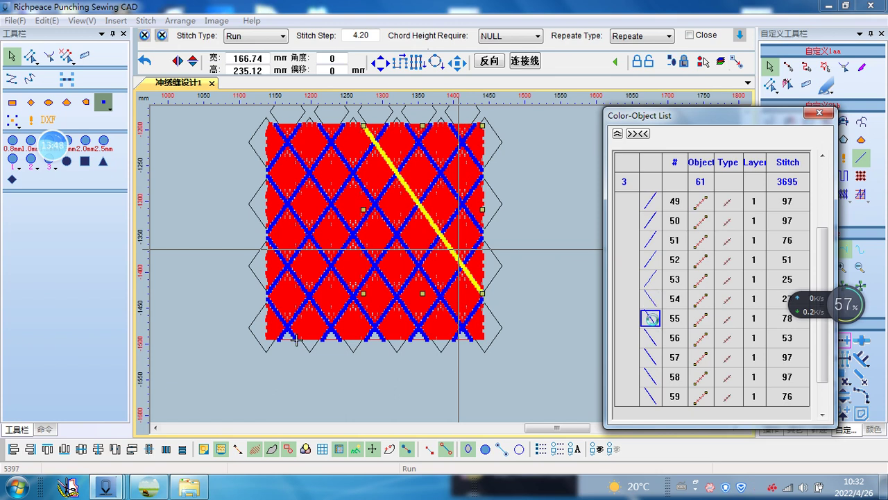
click(656, 299)
Step: Swap lines 55 and 56 so the 53-stitch line sews before the 78-stitch one
click(656, 319)
click(655, 338)
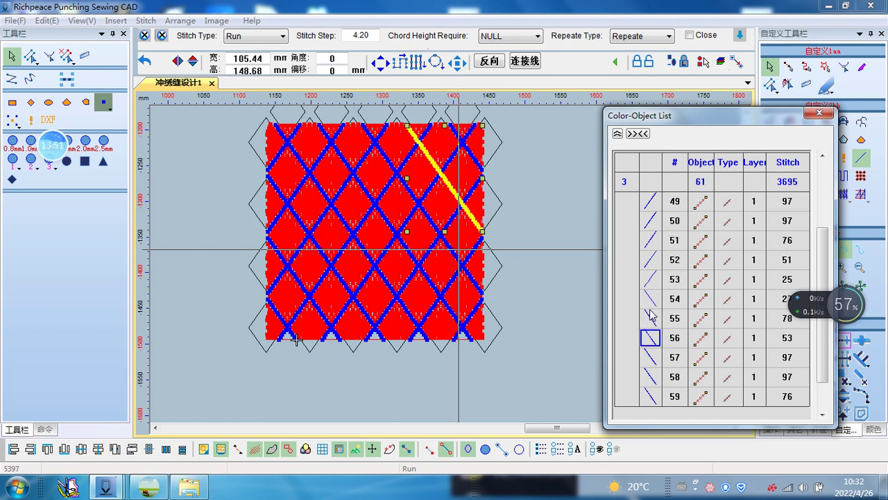
click(658, 319)
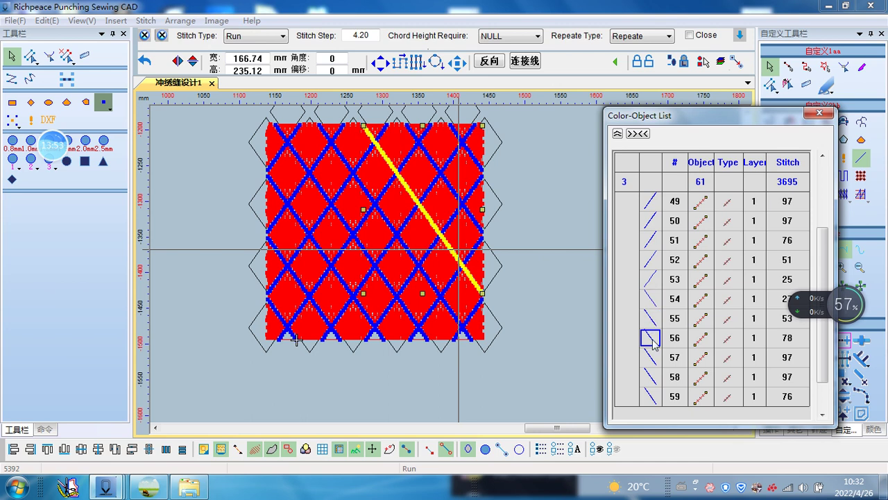
click(654, 320)
click(657, 297)
click(653, 321)
click(653, 339)
Step: Check the remaining lattice lines 57 through 61 in the list
click(651, 357)
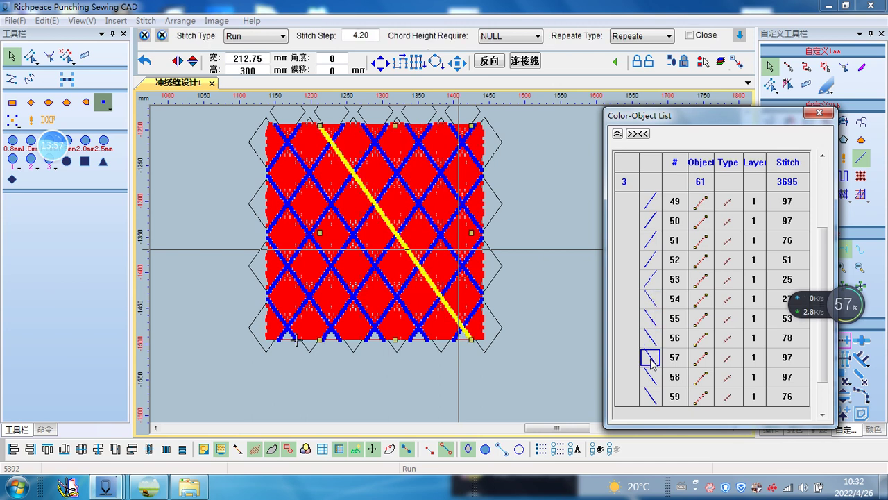
click(651, 376)
click(651, 396)
scroll(651, 406, down, 1)
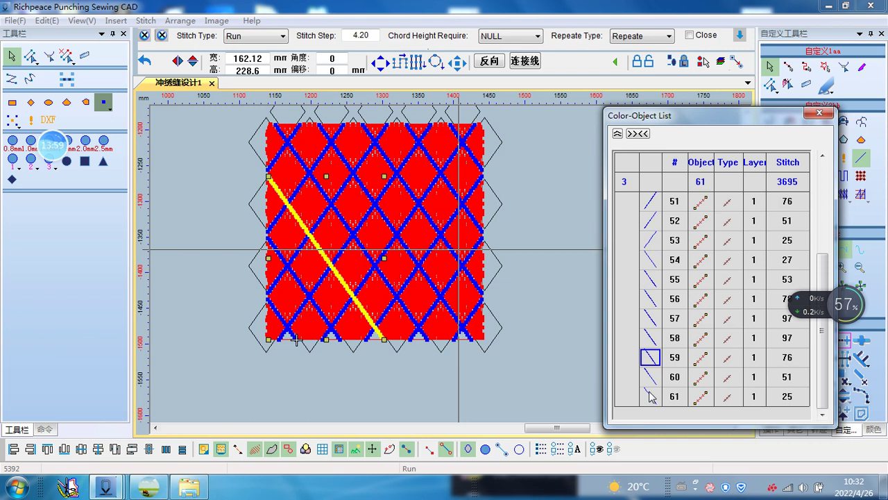
click(650, 378)
click(655, 398)
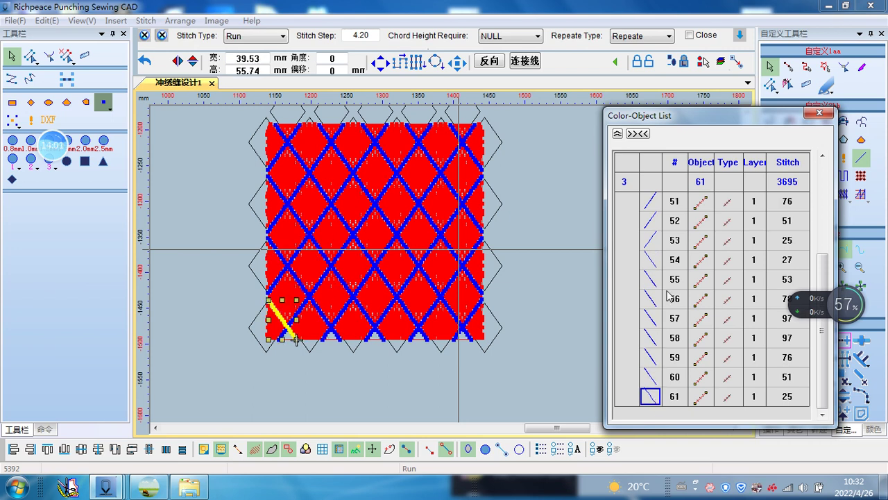
scroll(669, 295, up, 1)
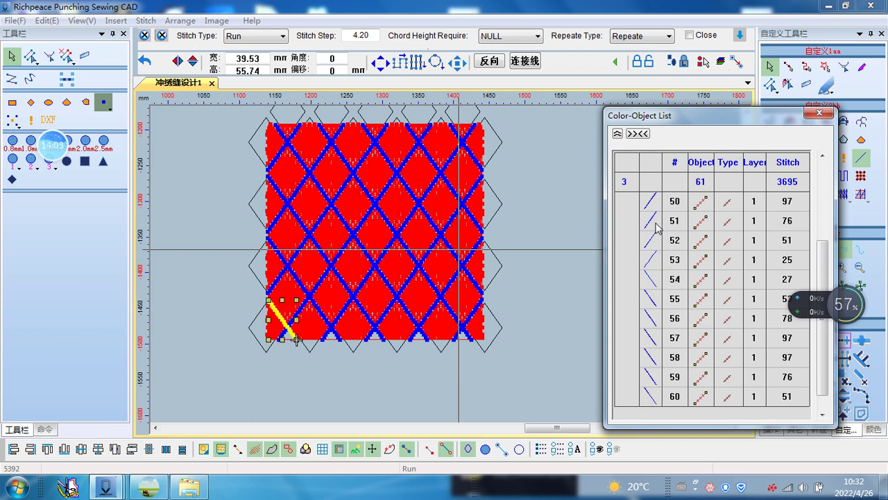
Step: Toggle the sewing sequence numbers and move the object list closer to the design
click(573, 451)
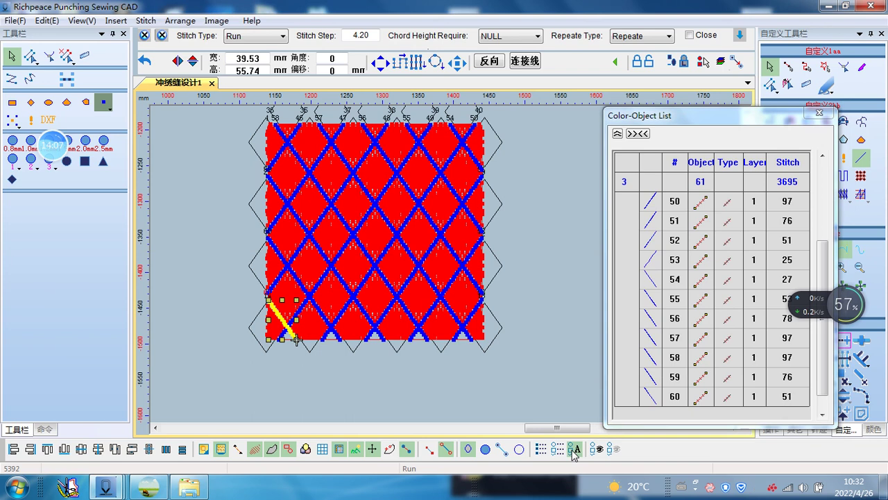
click(573, 451)
scroll(486, 292, up, 2)
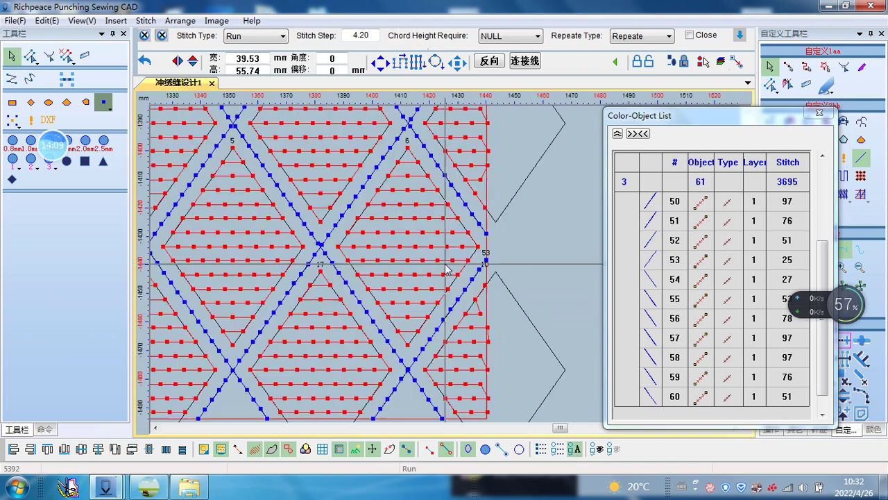
scroll(489, 290, up, 2)
scroll(491, 288, down, 2)
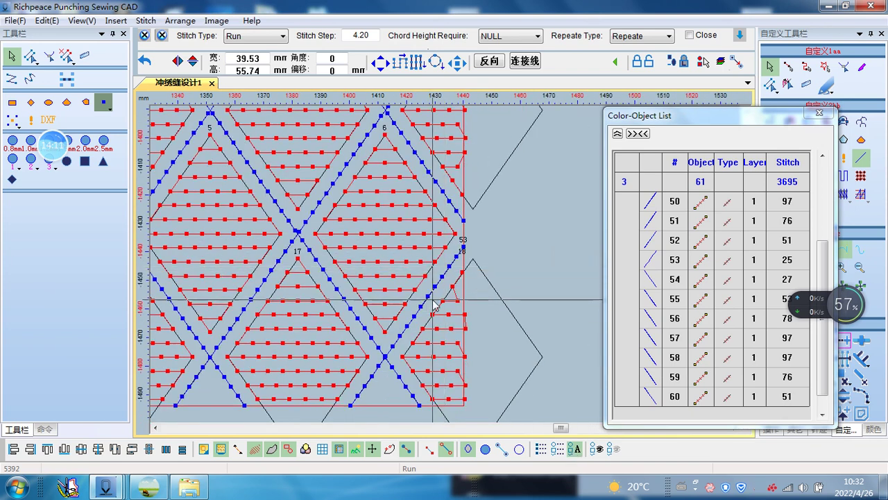
drag(645, 115, 548, 91)
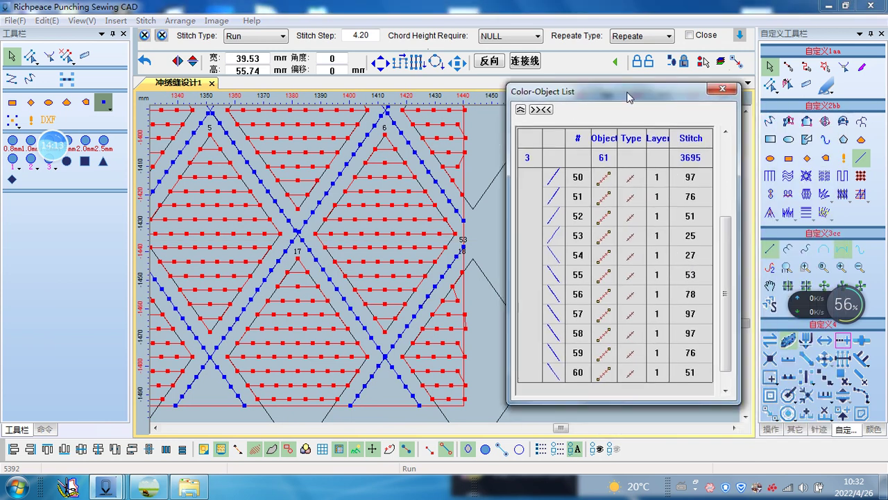
Step: Reverse the sewing direction of lattice lines 53 and 52
click(422, 309)
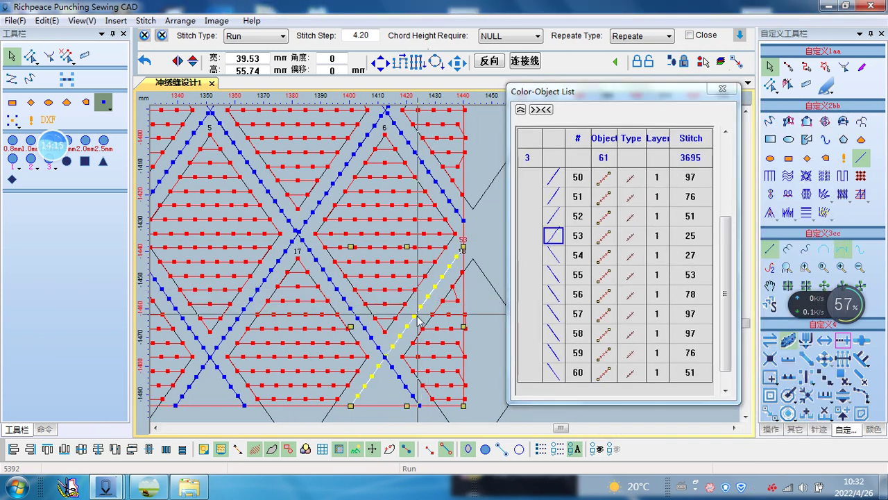
click(769, 340)
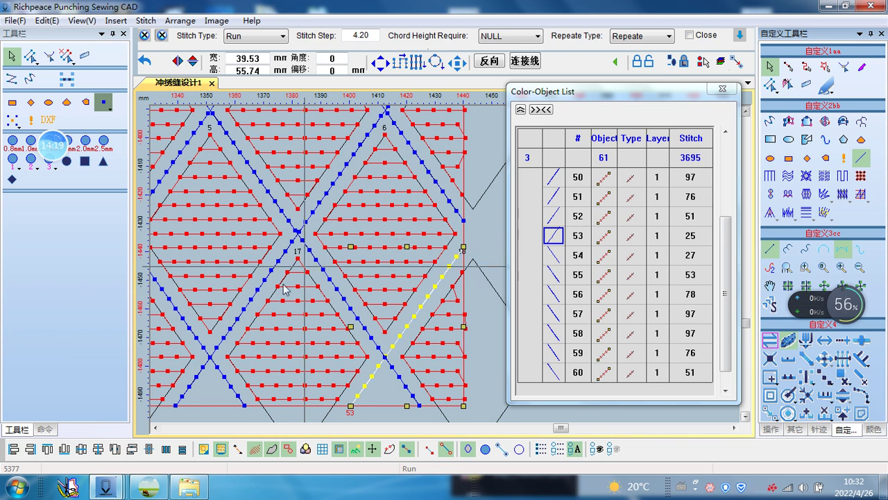
click(234, 325)
scroll(234, 324, down, 2)
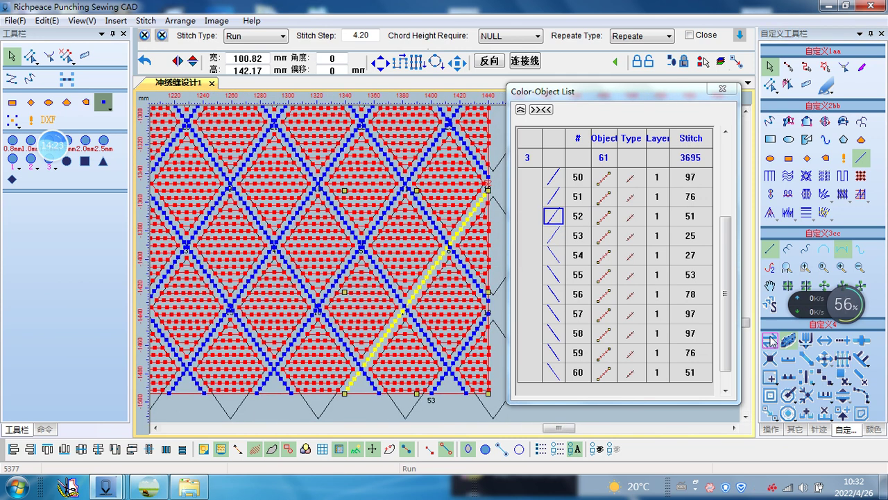
click(771, 340)
Step: Reverse lattice lines 51, 50 and 49 so each starts at the bottom edge
click(290, 346)
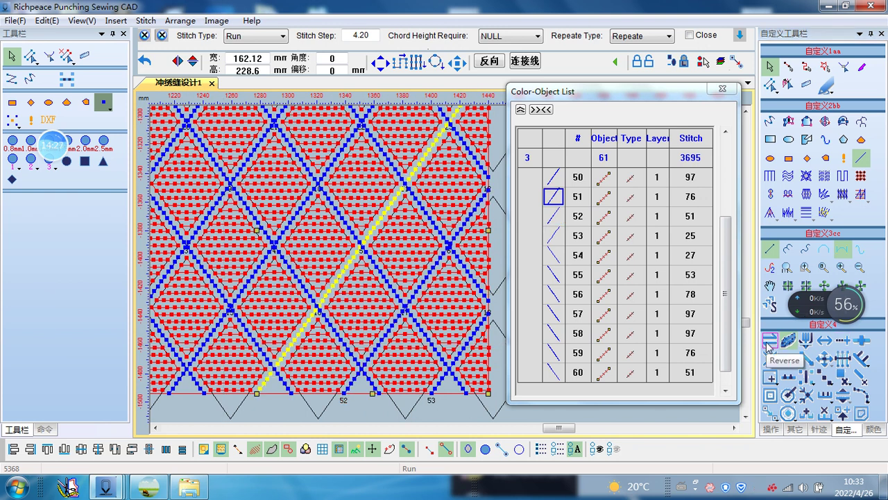
click(769, 340)
click(192, 354)
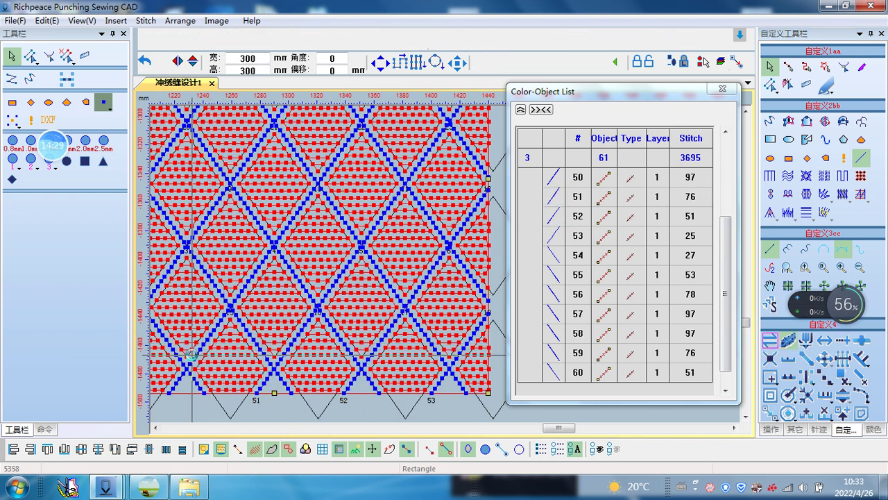
click(191, 361)
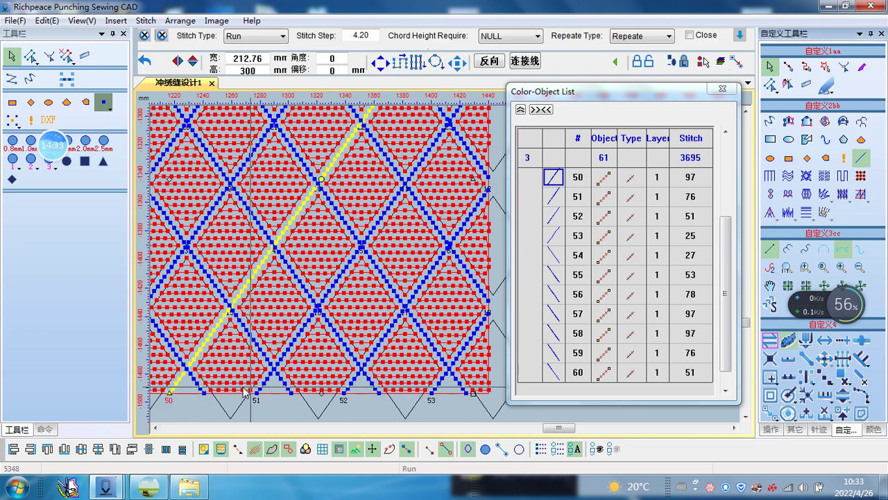
click(772, 339)
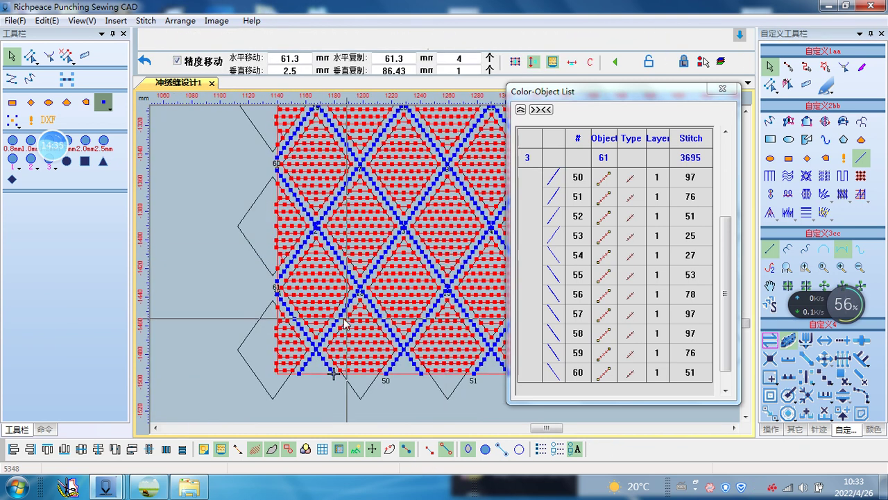
click(338, 318)
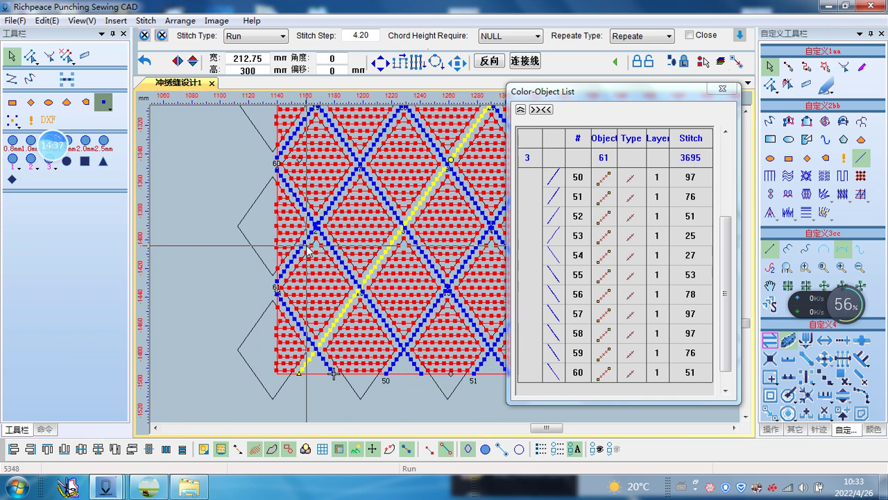
click(772, 343)
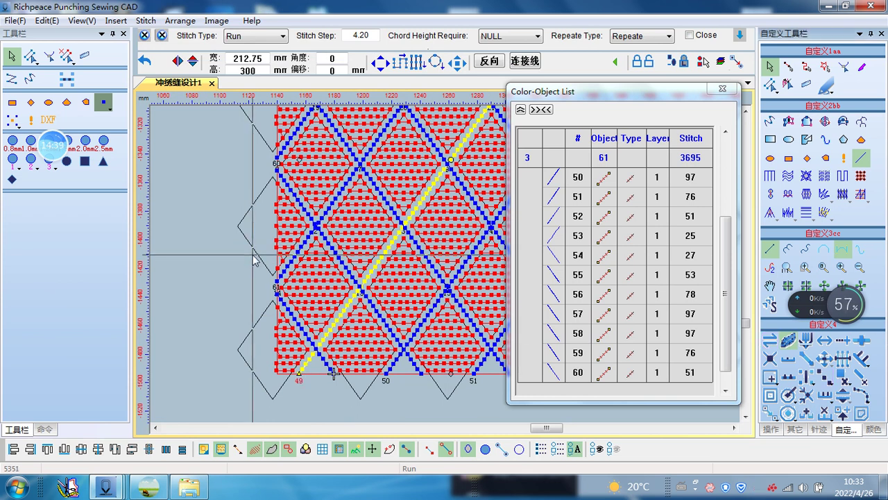
scroll(298, 274, up, 4)
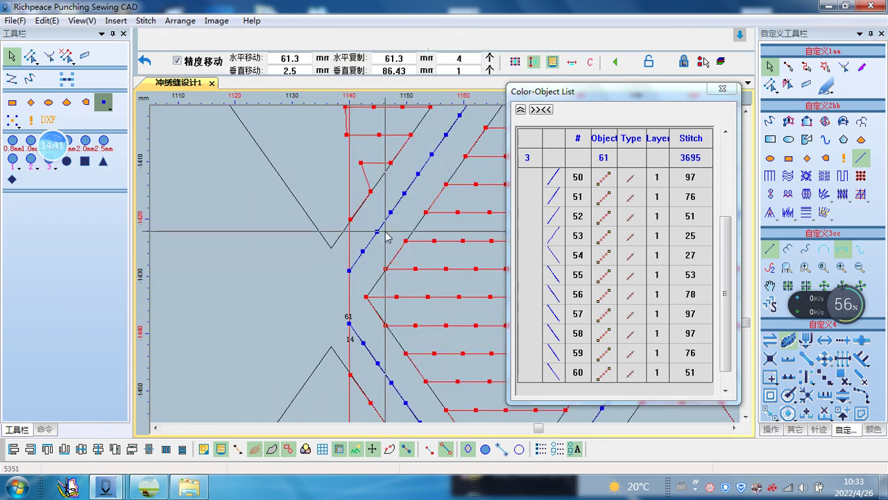
Step: Reverse the blue lattice line at the tiles' left edge so it starts at the bottom
click(349, 314)
click(382, 229)
click(383, 229)
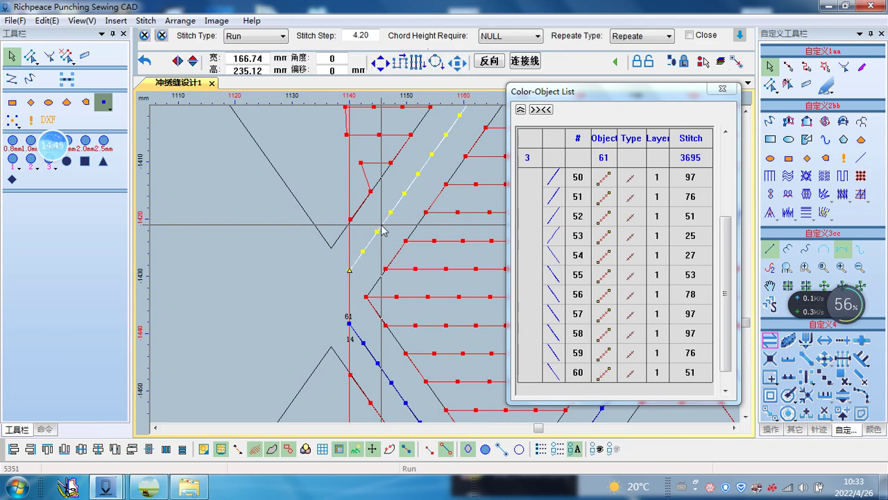
click(422, 219)
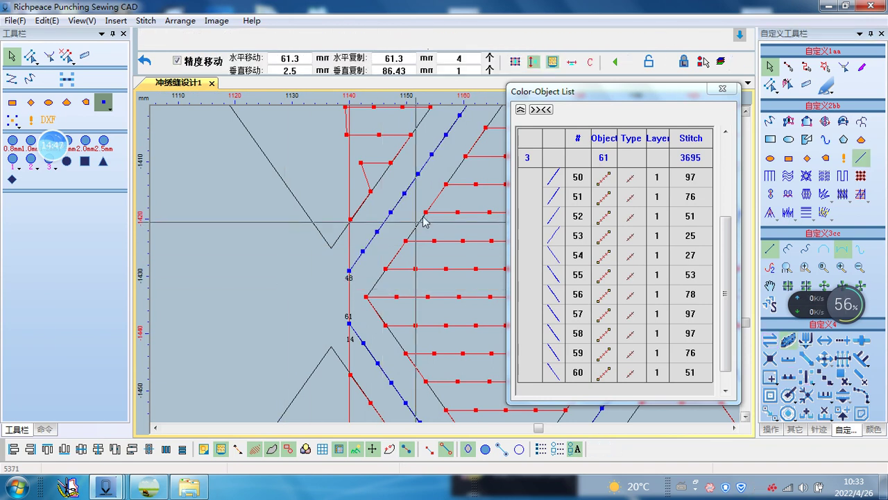
scroll(446, 268, down, 3)
scroll(446, 270, down, 2)
scroll(446, 268, up, 3)
scroll(436, 316, up, 2)
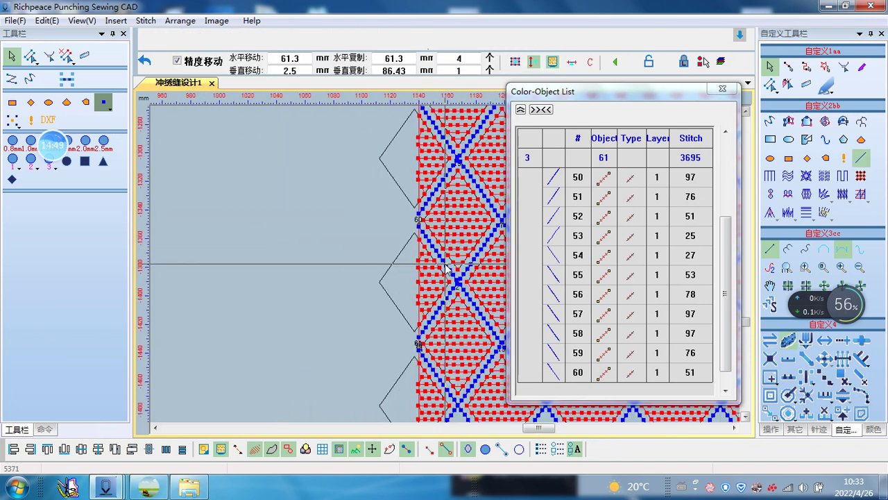
scroll(435, 321, up, 2)
Step: Reverse the diagonal lattice line near label 60
click(480, 208)
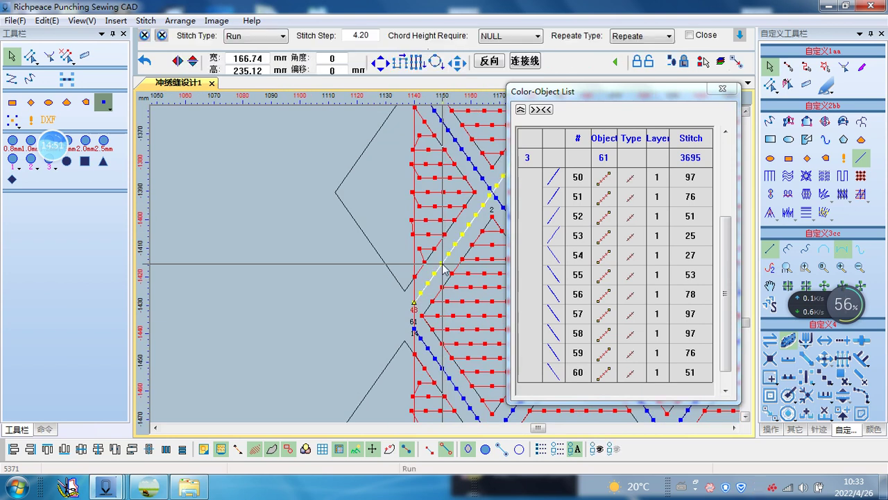
scroll(485, 229, down, 2)
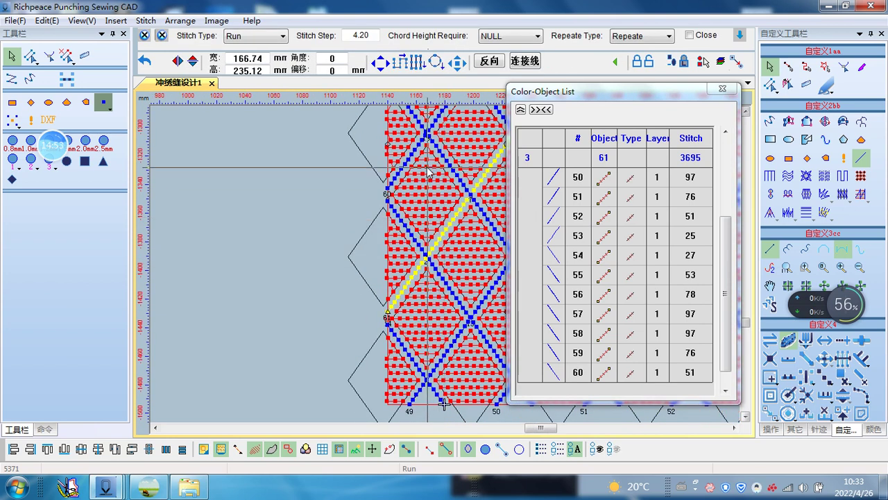
scroll(402, 278, up, 2)
click(380, 289)
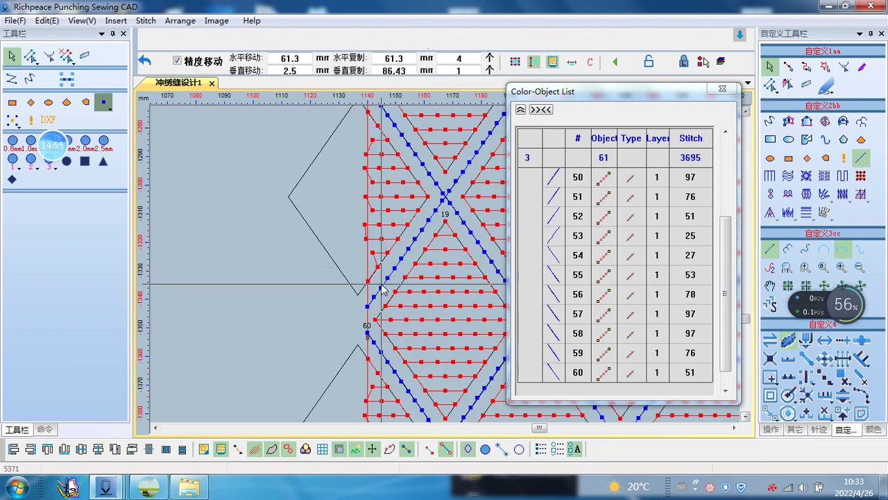
click(770, 340)
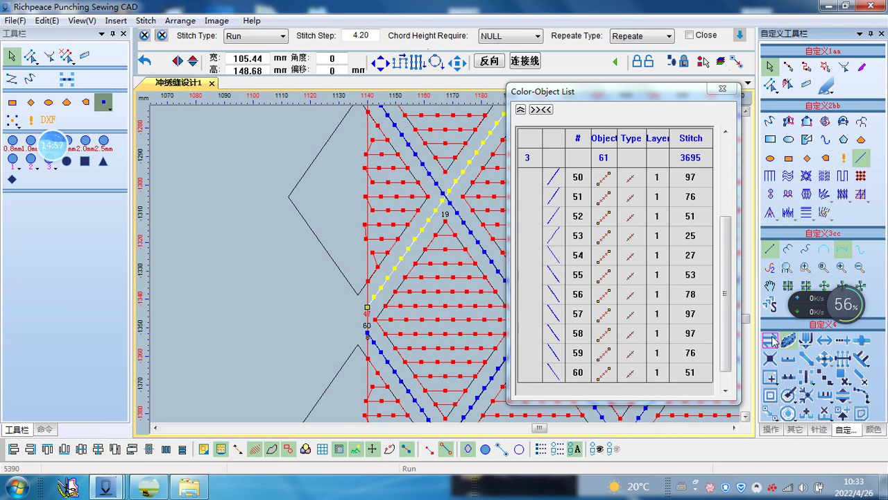
Step: Clear the selection and return to the select/move tool
scroll(448, 267, down, 2)
scroll(447, 267, up, 1)
scroll(447, 267, up, 1)
scroll(448, 268, up, 1)
scroll(448, 269, up, 1)
scroll(448, 270, down, 1)
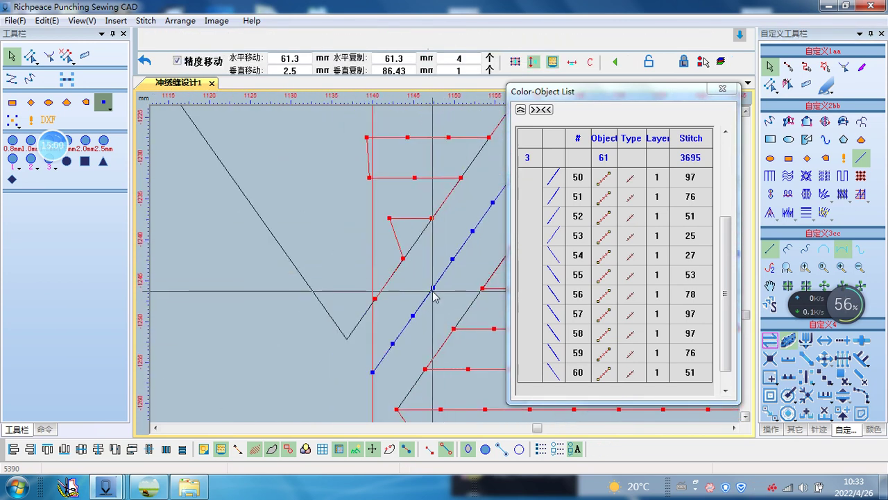
key(Escape)
click(771, 340)
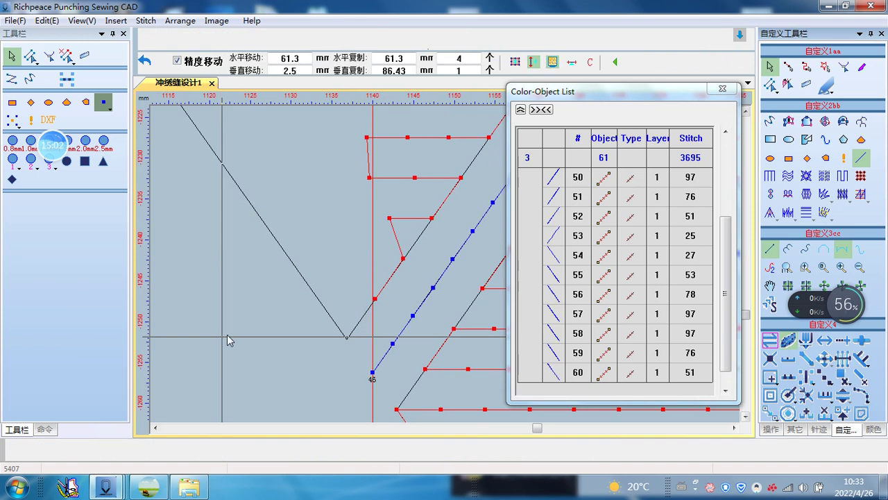
scroll(448, 267, down, 1)
scroll(448, 267, down, 1)
scroll(451, 268, down, 1)
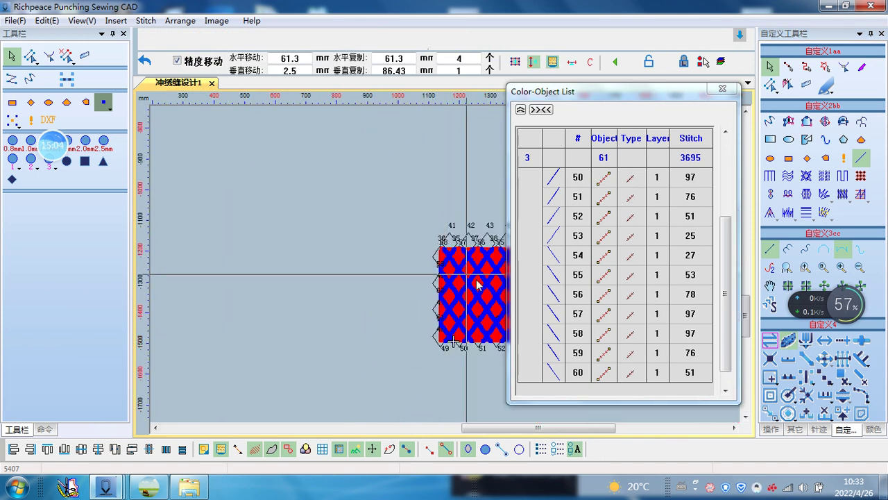
Step: Inspect the corrected lattice line 55 and the diagonal near label 32
scroll(451, 265, up, 1)
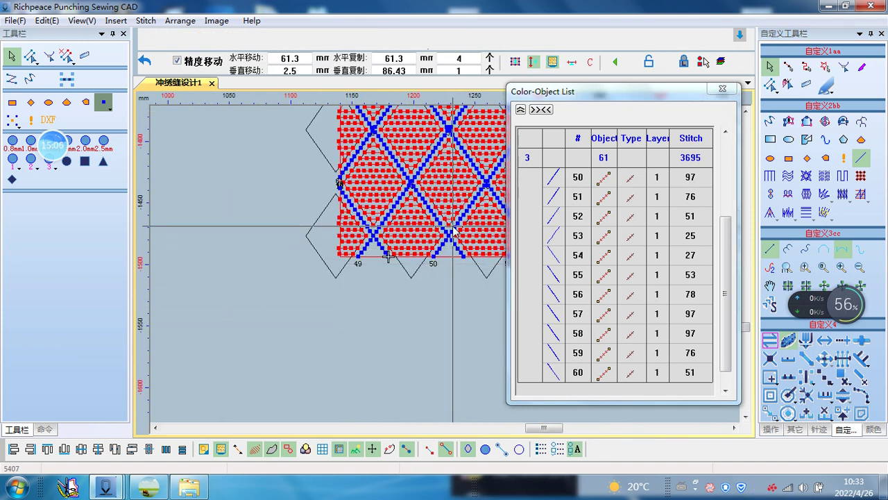
scroll(434, 258, up, 1)
scroll(434, 258, down, 2)
scroll(416, 236, up, 2)
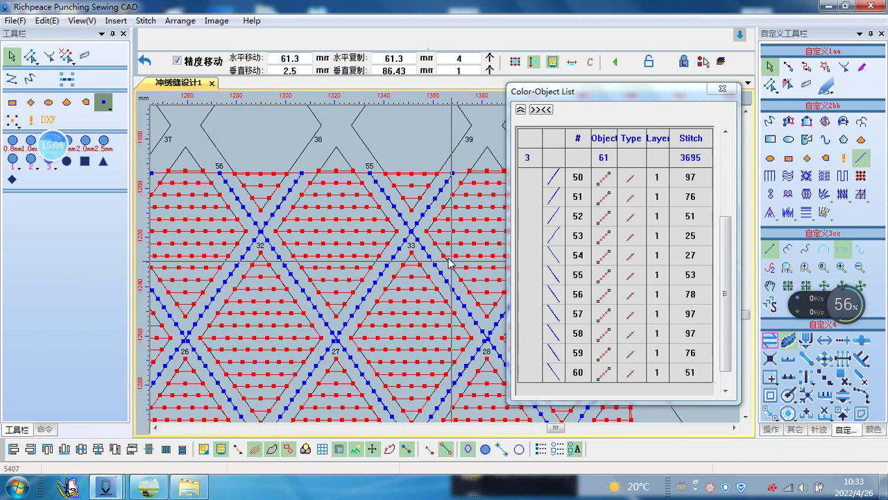
click(392, 206)
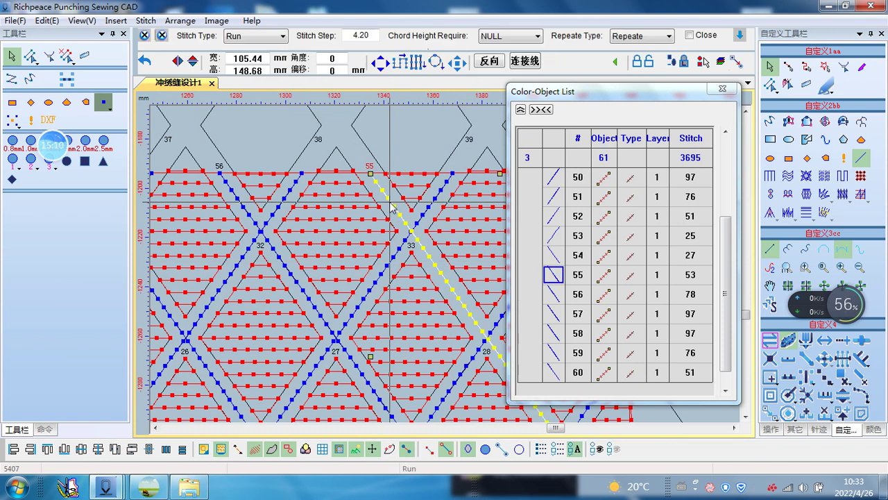
click(260, 232)
scroll(259, 231, down, 2)
click(459, 261)
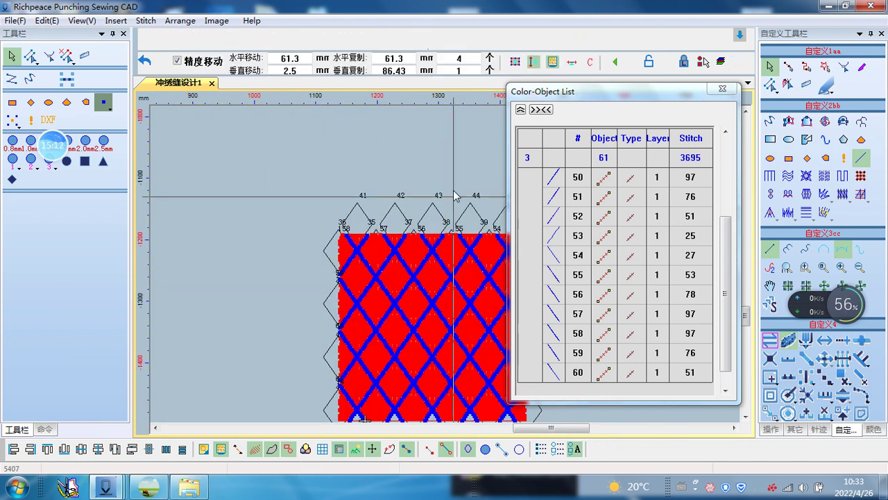
Step: Recheck the diagonal line near label 32, then clear the selection
scroll(447, 266, up, 1)
scroll(446, 267, up, 1)
scroll(444, 268, up, 1)
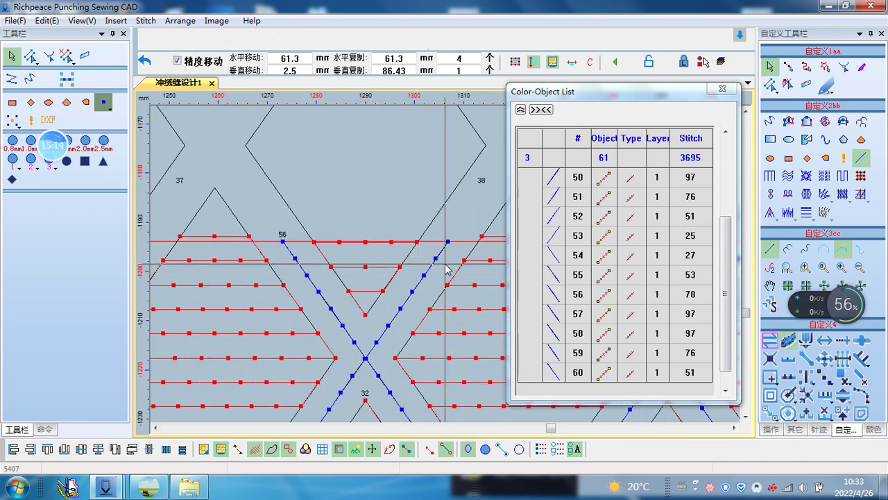
click(437, 270)
click(436, 270)
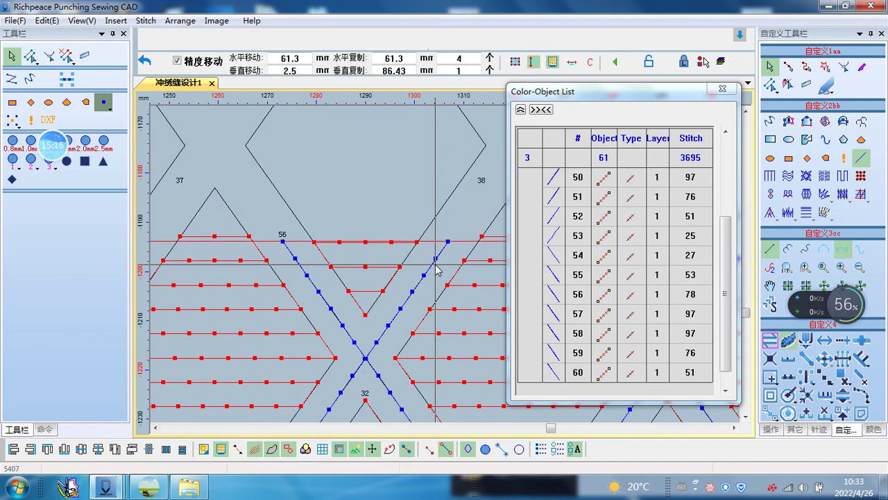
click(436, 268)
scroll(436, 265, down, 2)
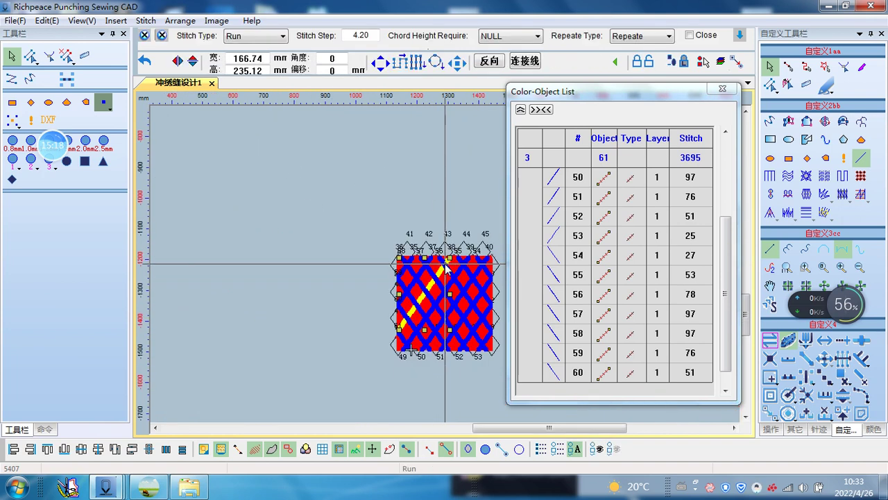
scroll(445, 269, up, 1)
scroll(444, 269, up, 1)
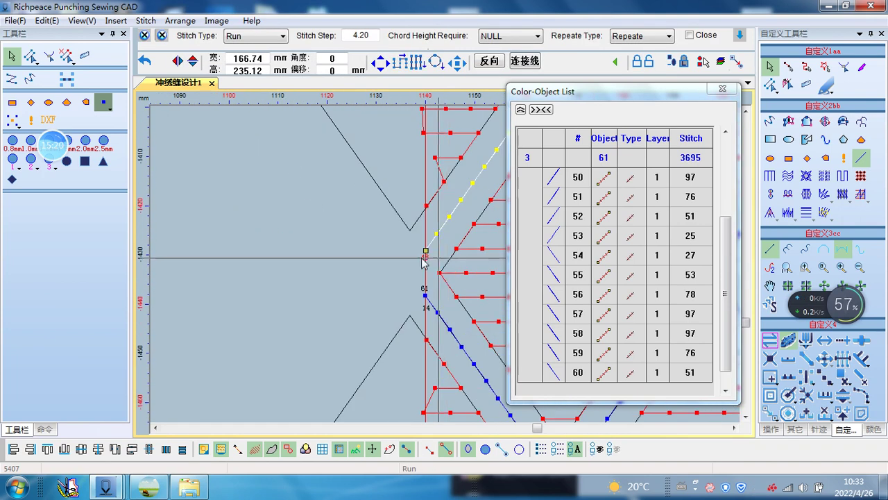
click(340, 262)
Step: Zoom out to the whole lattice pattern and save the design via File > Save
scroll(452, 263, down, 2)
scroll(488, 258, down, 1)
scroll(488, 258, up, 2)
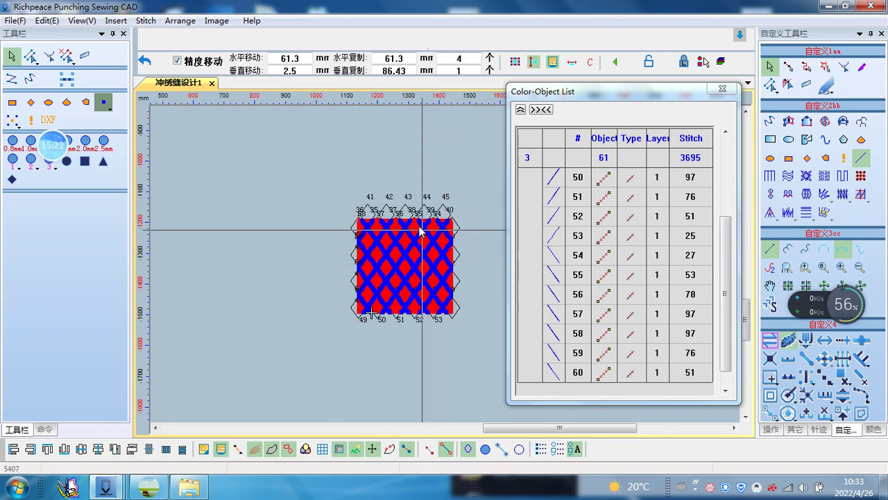
click(13, 20)
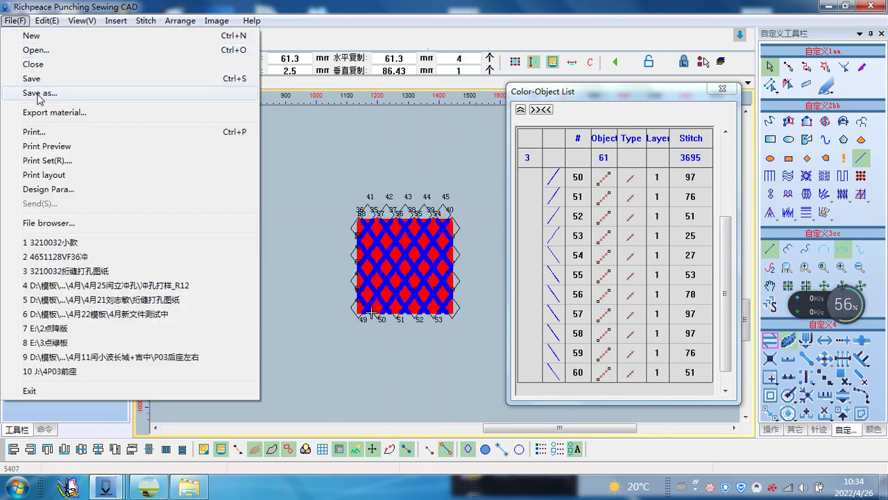
click(285, 158)
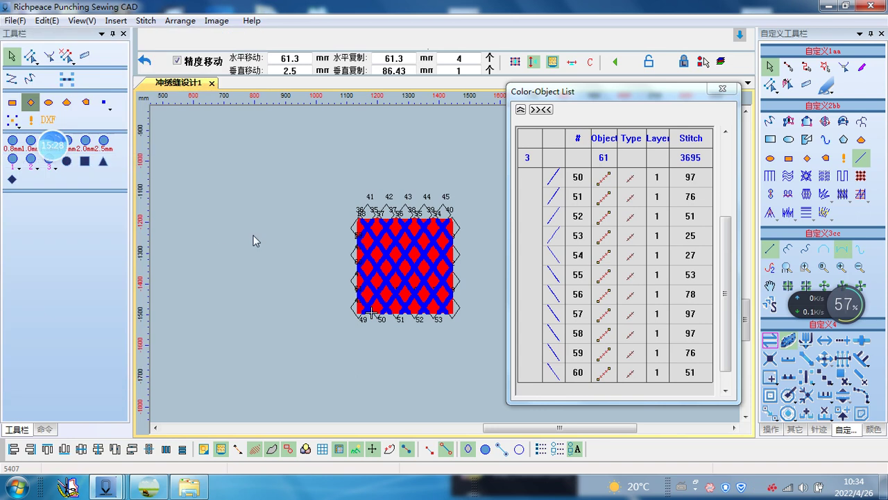